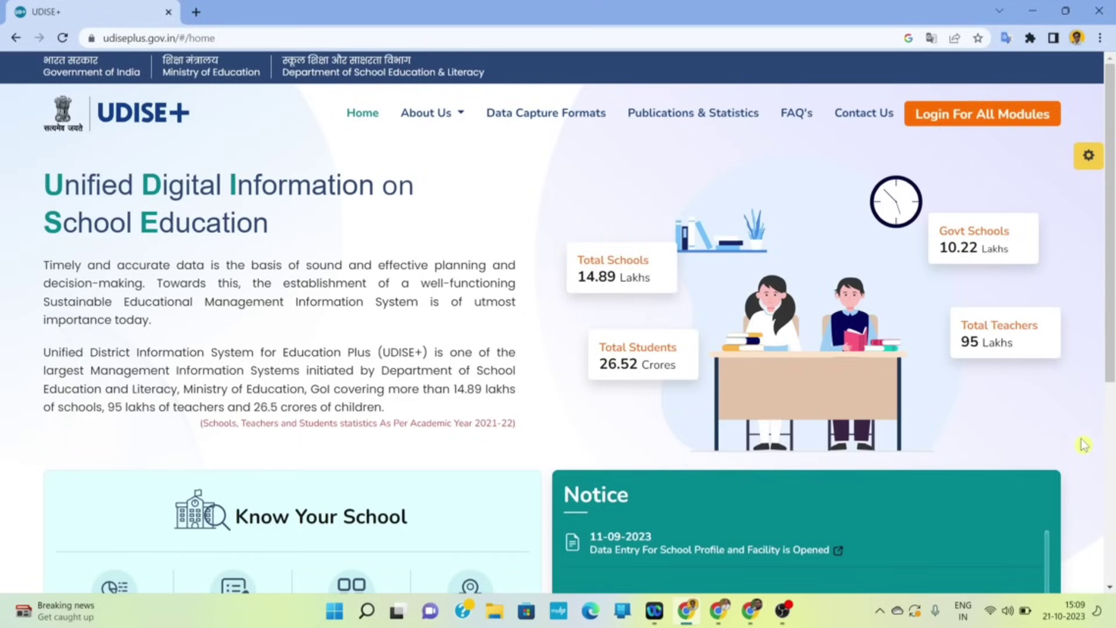
- In a new tab, search Google for 'udise plus' and open the official UDISE+ site
left_click(196, 12)
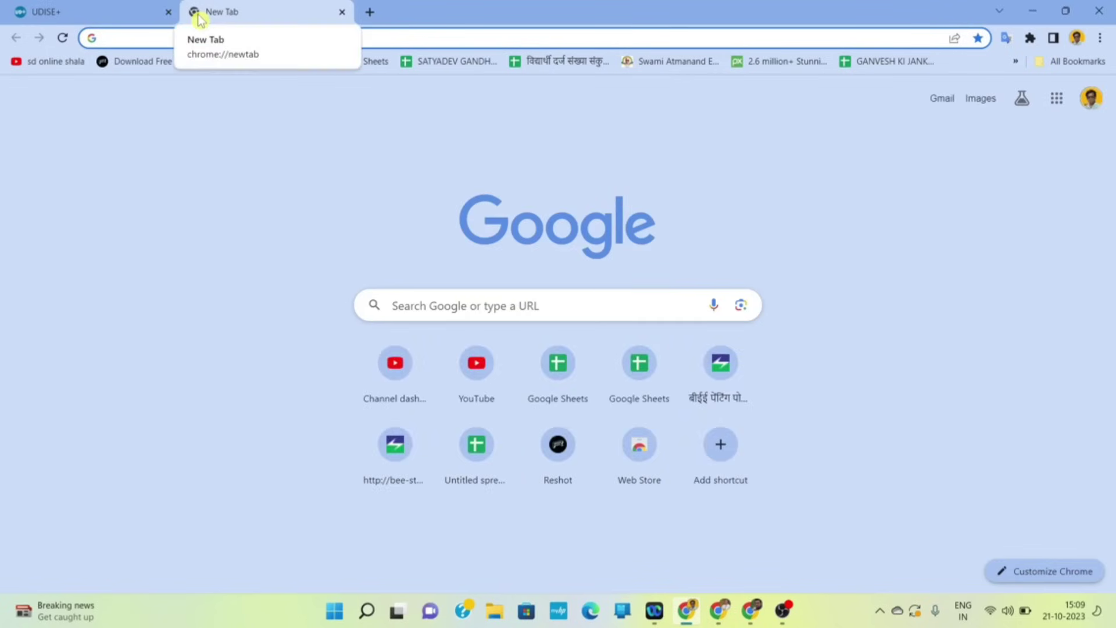
left_click(476, 302)
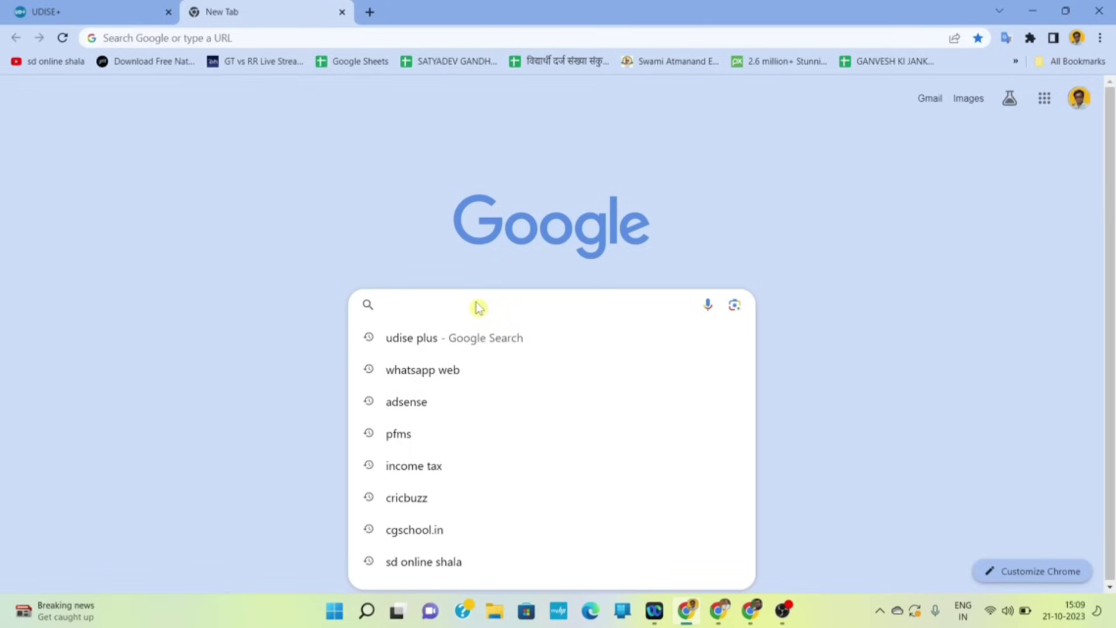
left_click(420, 343)
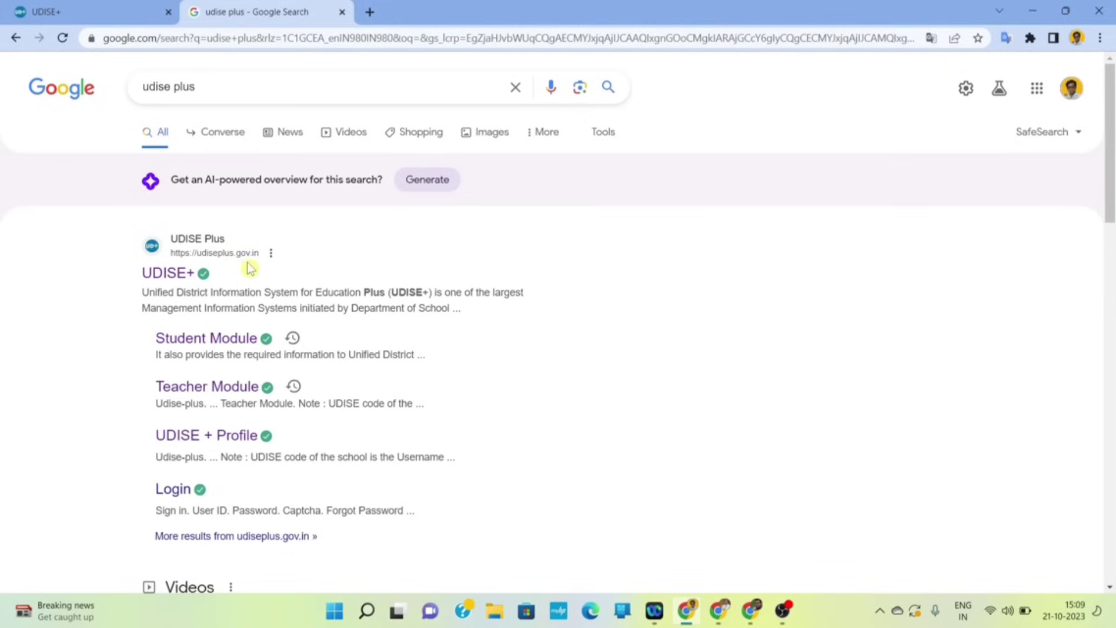
left_click(200, 273)
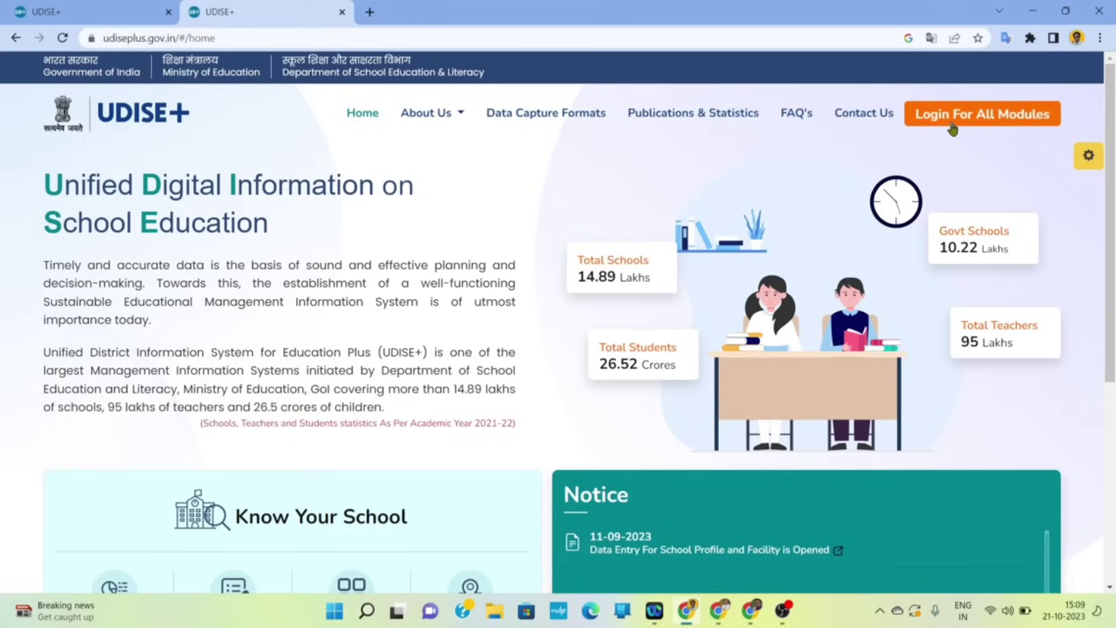
- From Login For All Modules, open the Students Module login for CHHATTISGARH
left_click(1002, 119)
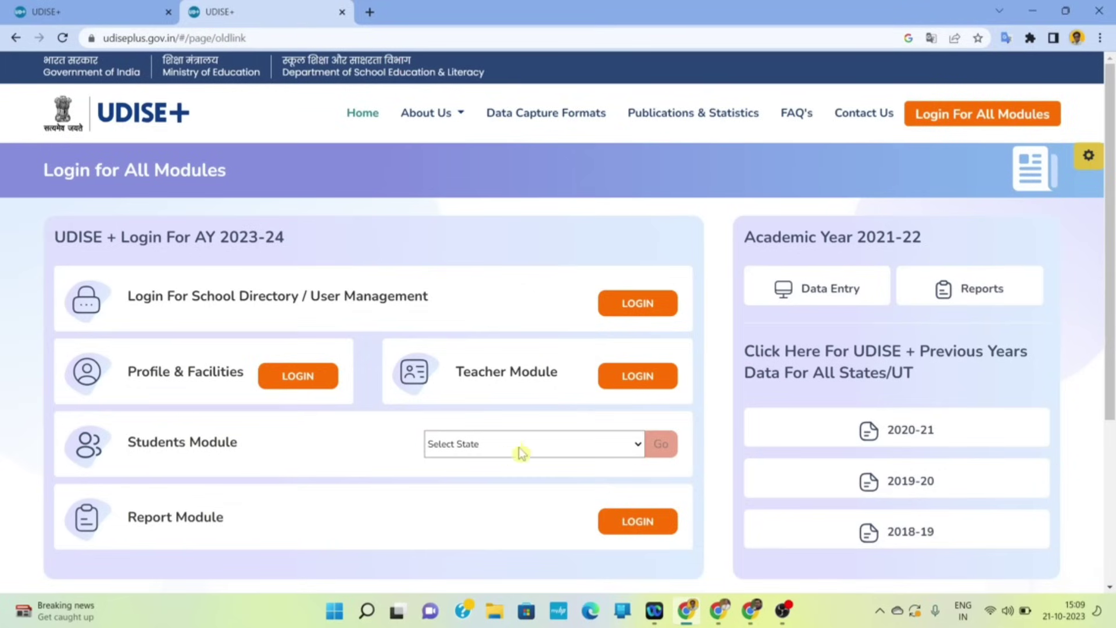
left_click(566, 447)
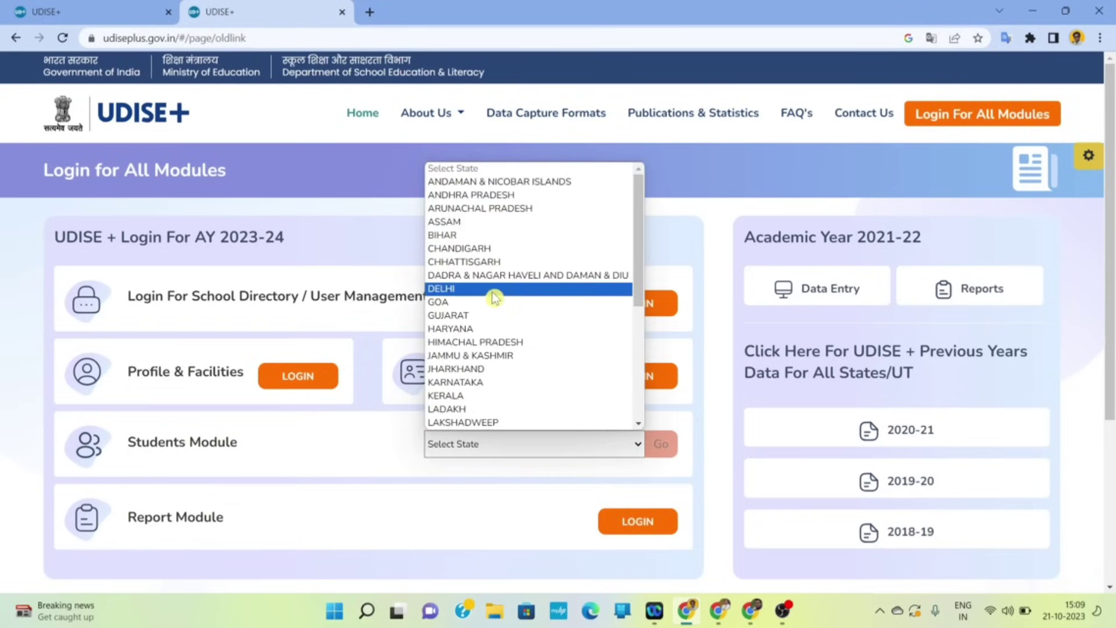
left_click(493, 263)
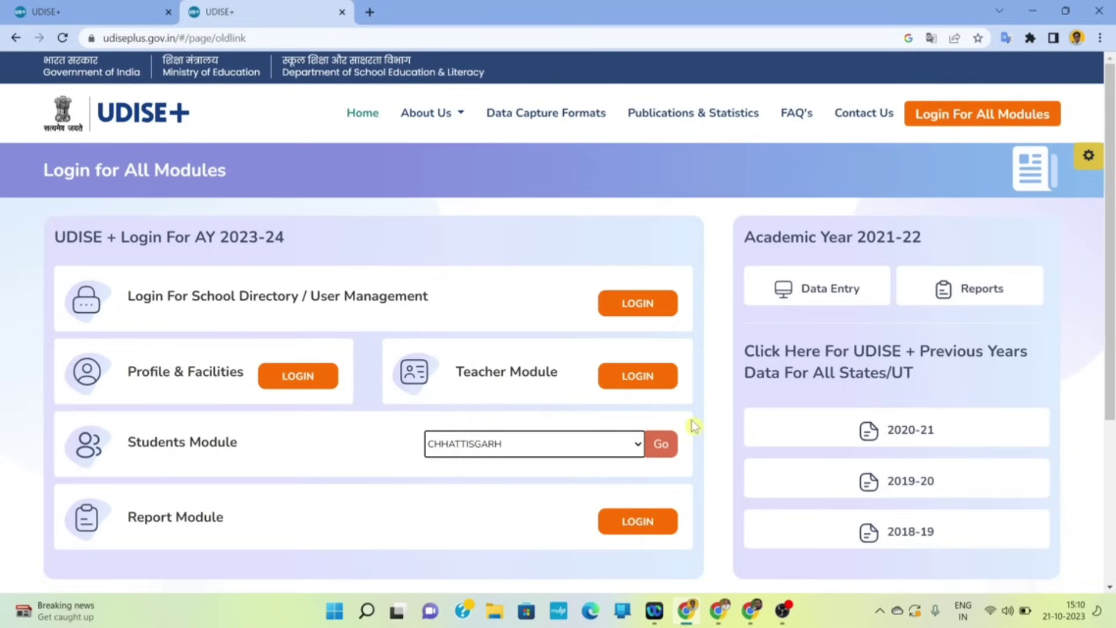
left_click(661, 445)
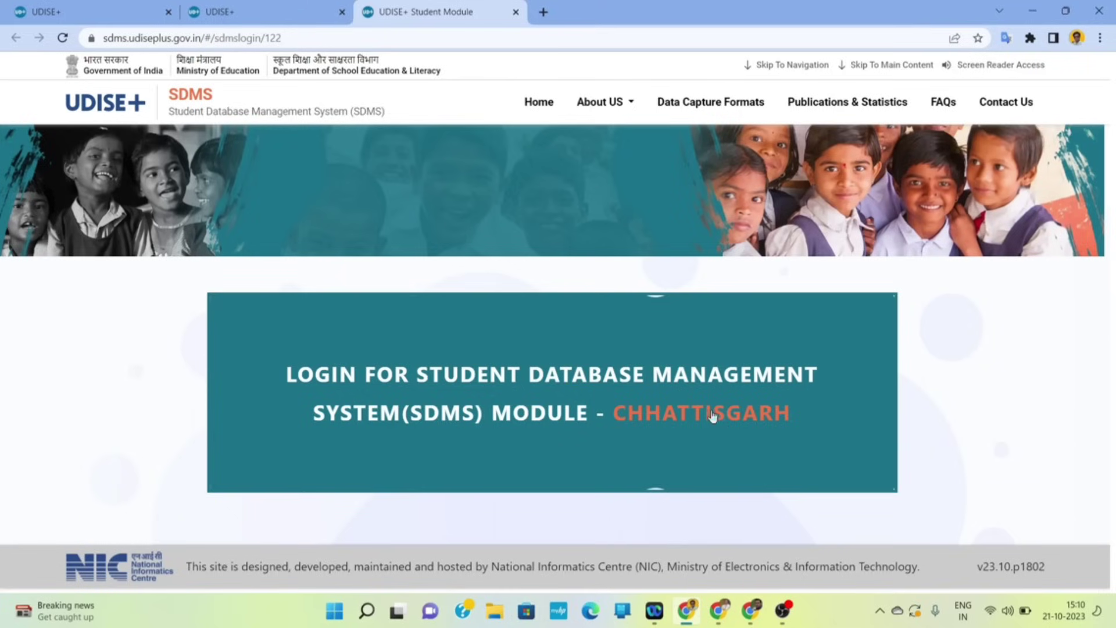
- Reload the SDMS login page and sign in with User ID, password and CAPTCHA
key("F5")
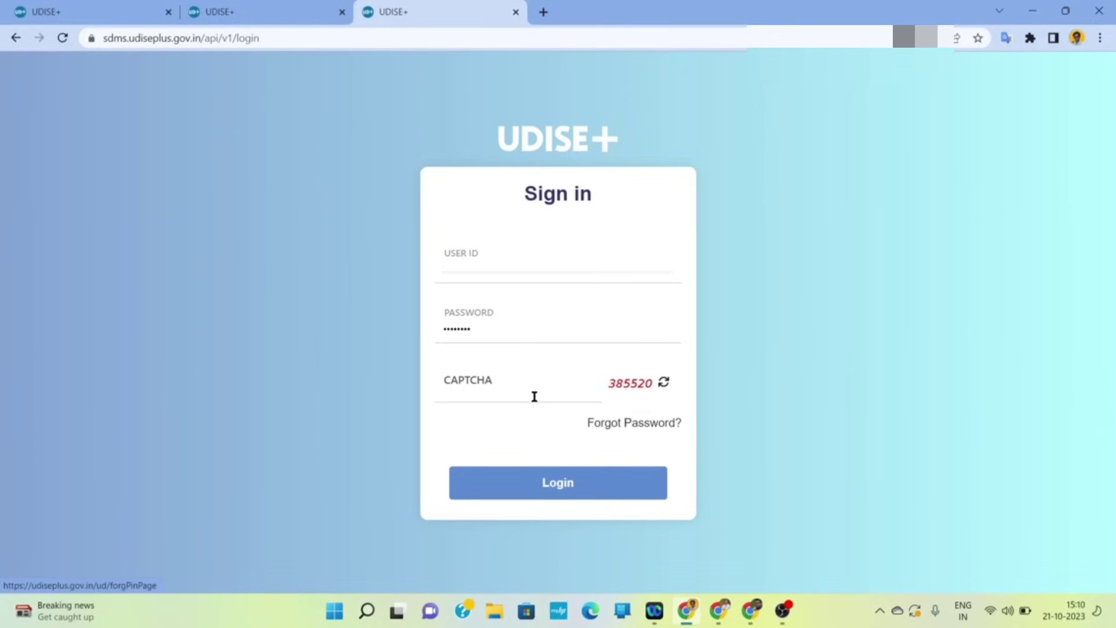
left_click(494, 396)
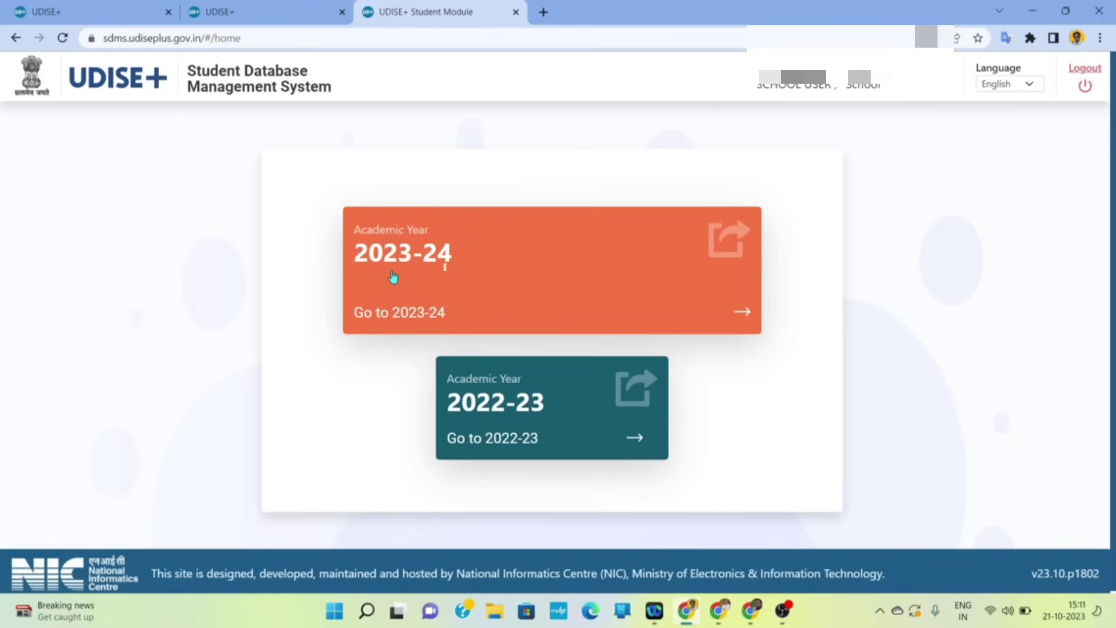
- Enter academic year 2023-24, dismiss the School Information notice, and open Progression Activity
left_click(744, 317)
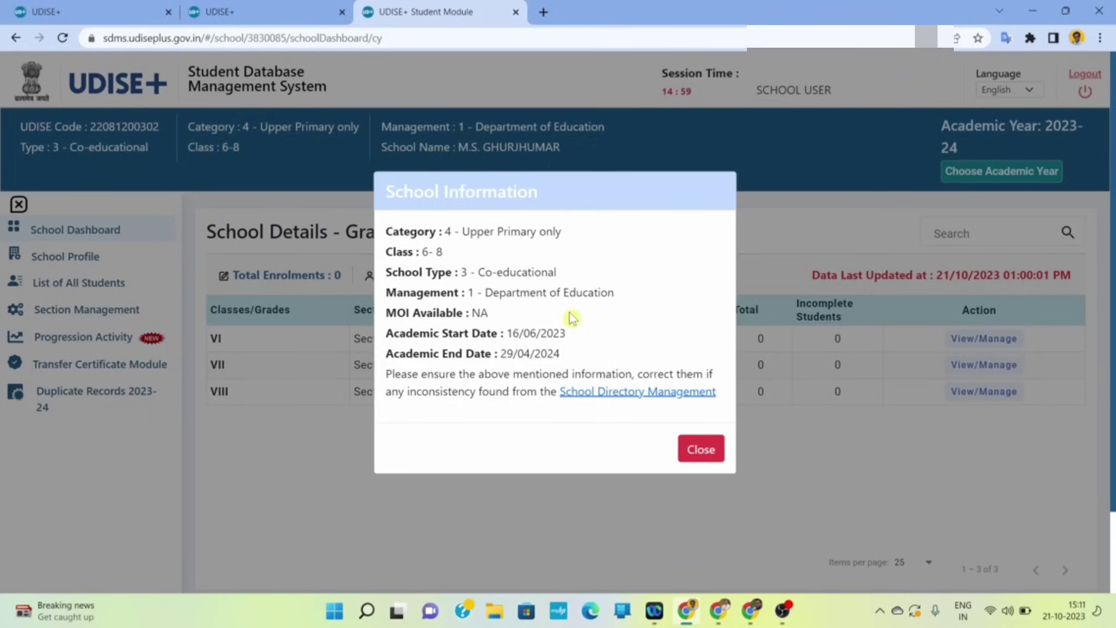
left_click(701, 449)
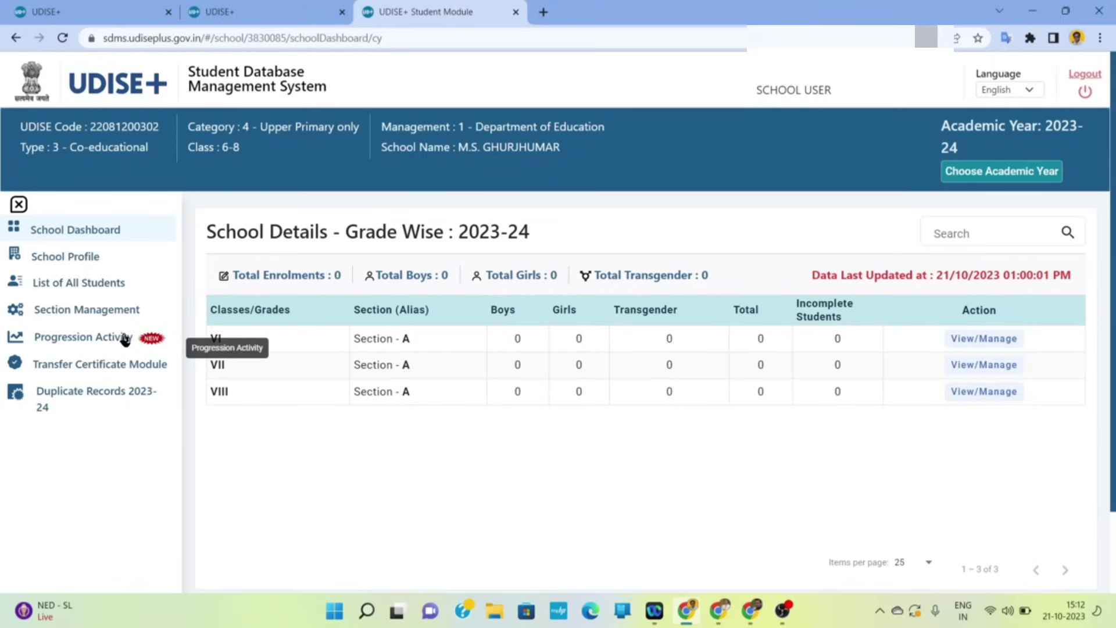
left_click(115, 340)
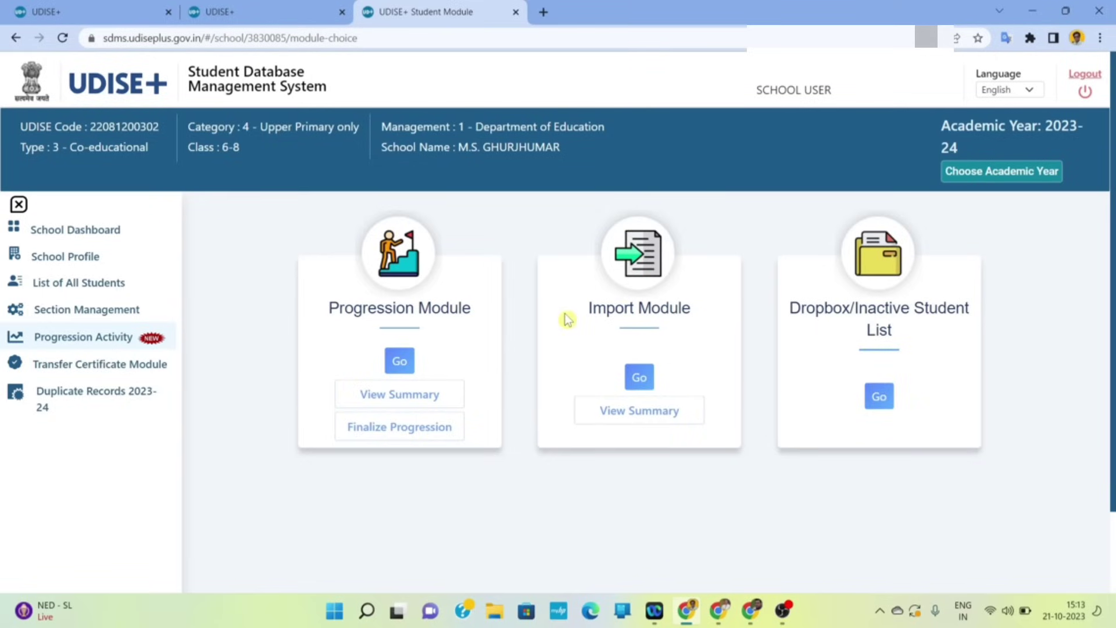
- In the Progression Module, load the student list for Class VI, Section A
left_click(401, 363)
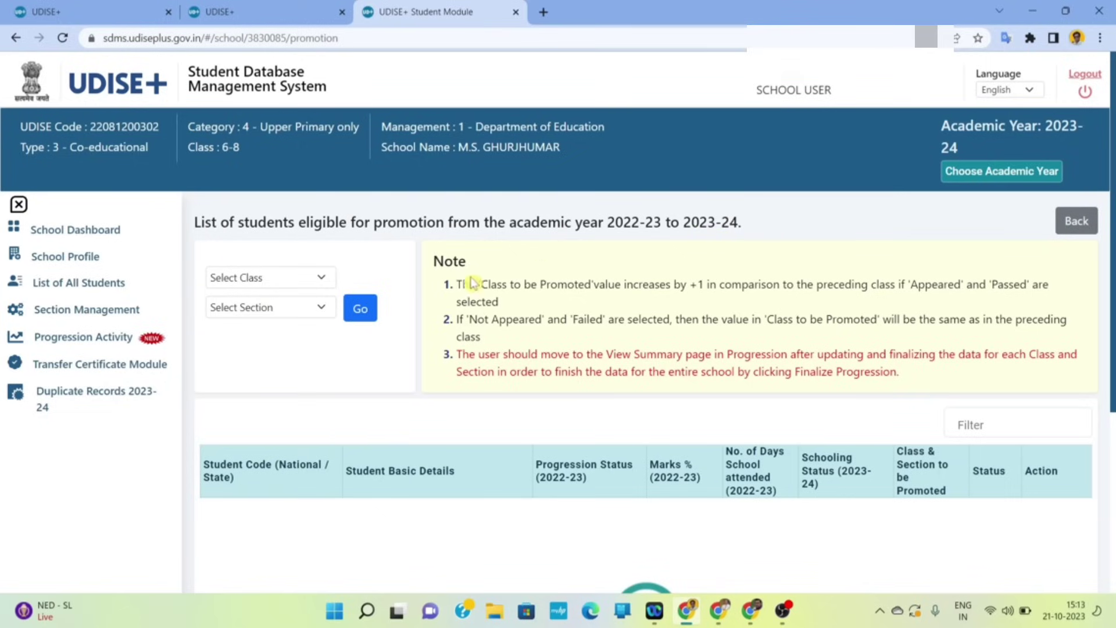
left_click(305, 282)
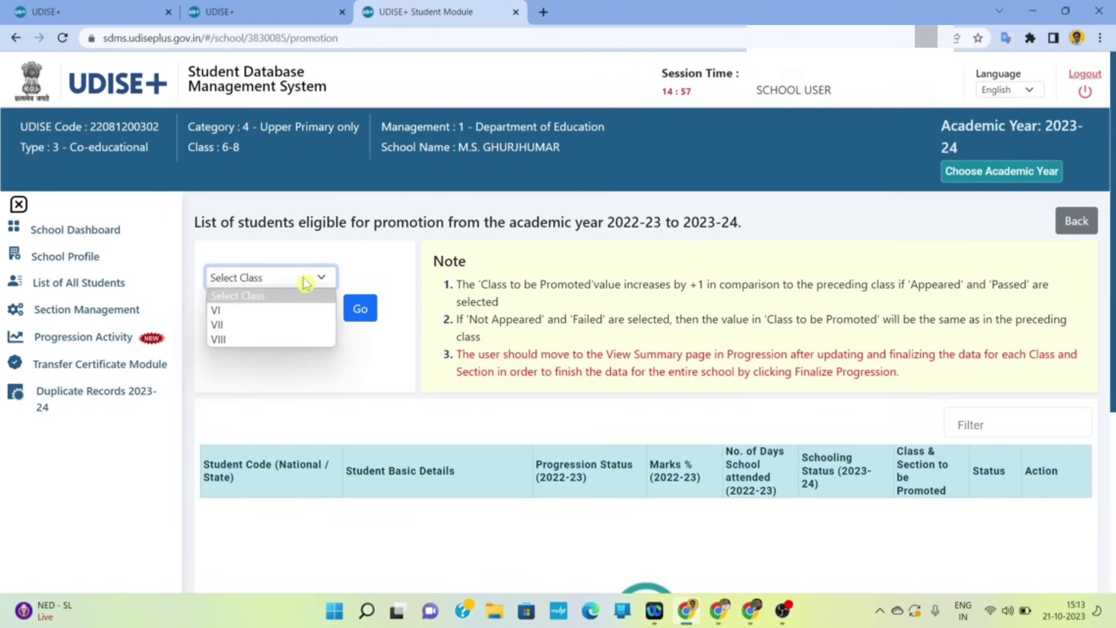
left_click(250, 317)
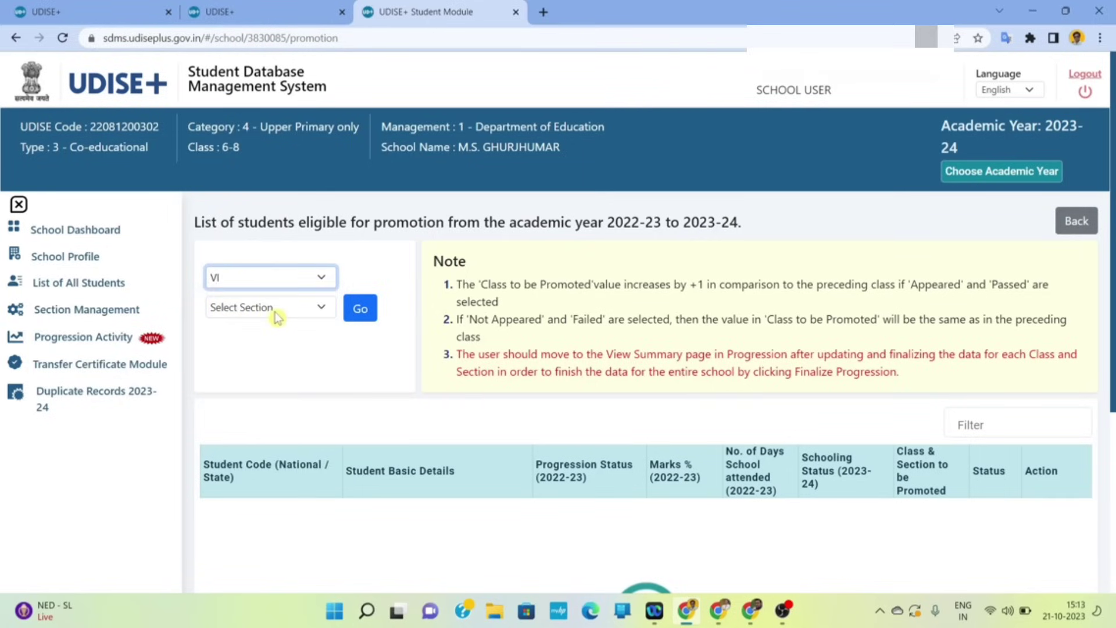
left_click(277, 314)
left_click(235, 343)
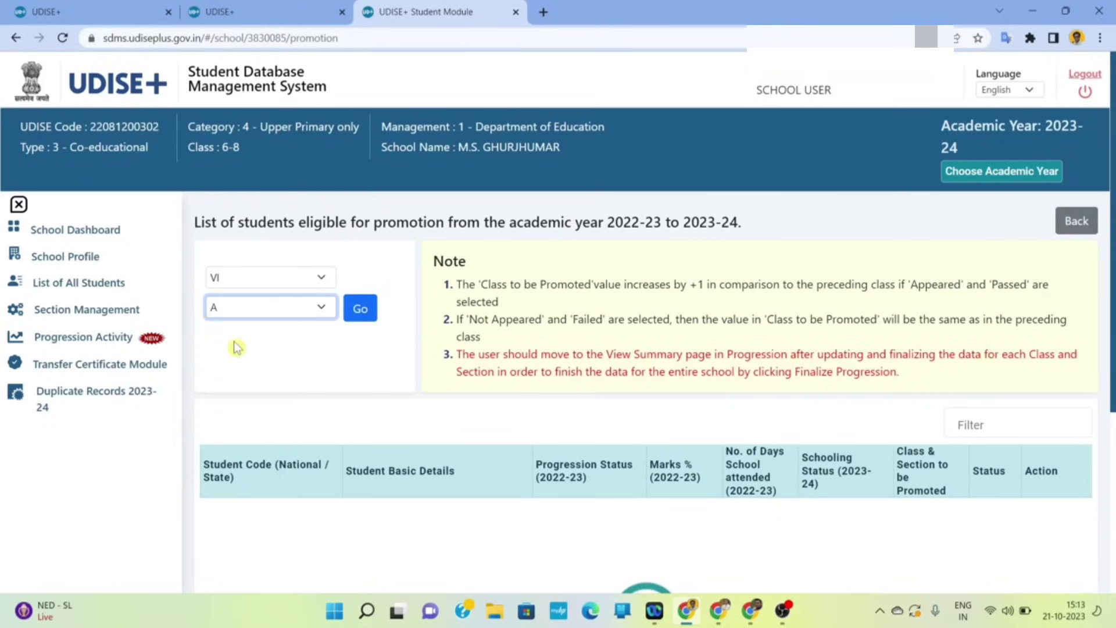
left_click(362, 311)
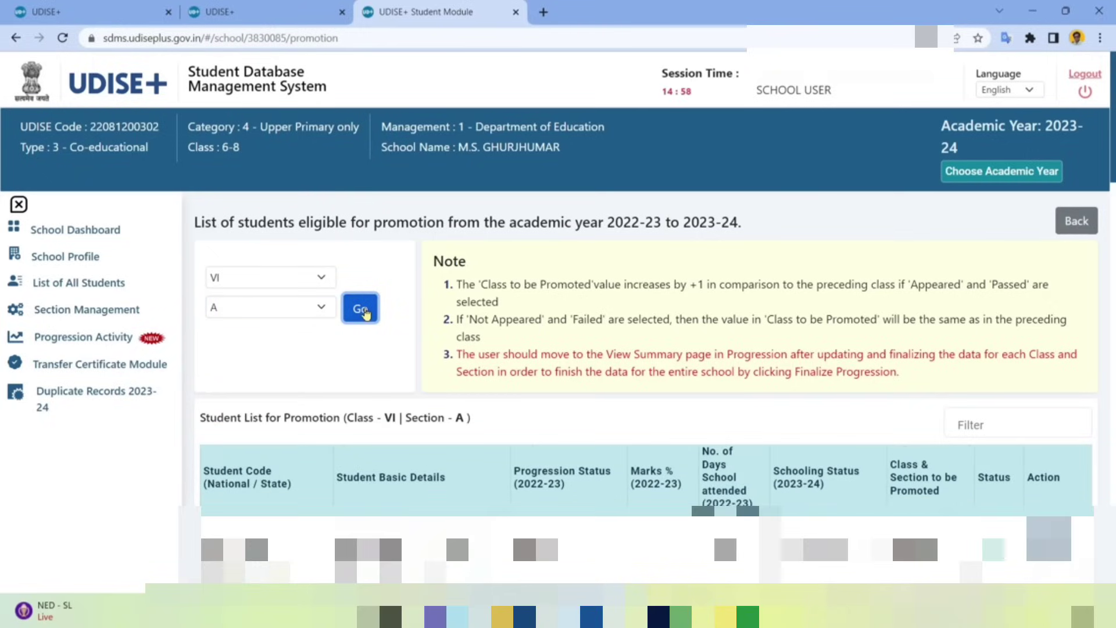
- Scroll to the first Pending student and expand its Progression Status dropdown
scroll(646, 407, "down", 3)
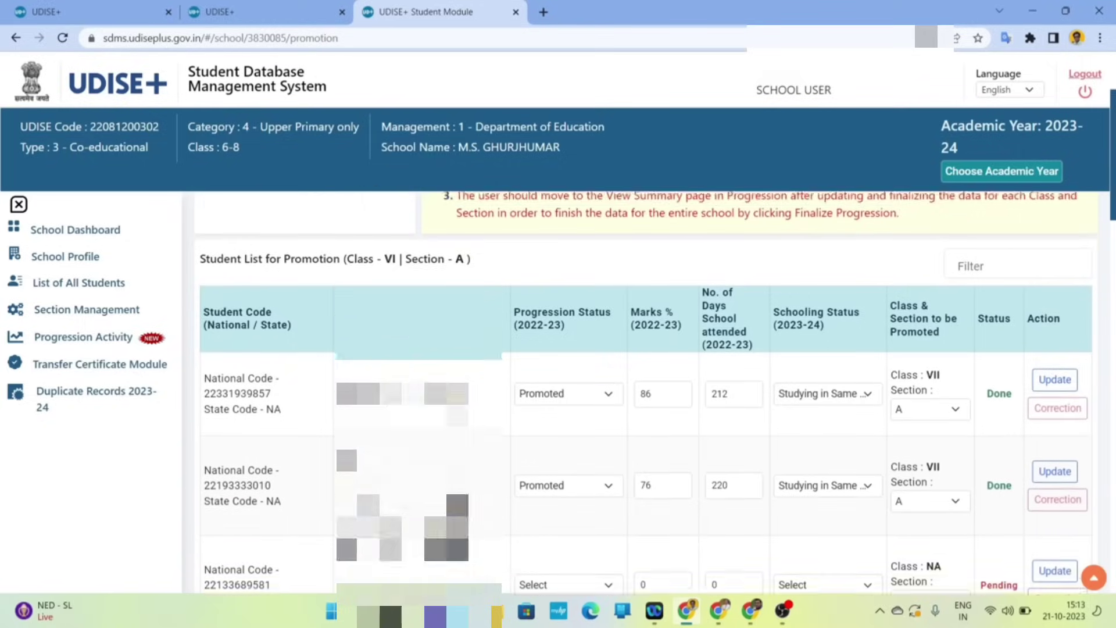
scroll(455, 441, "down", 1)
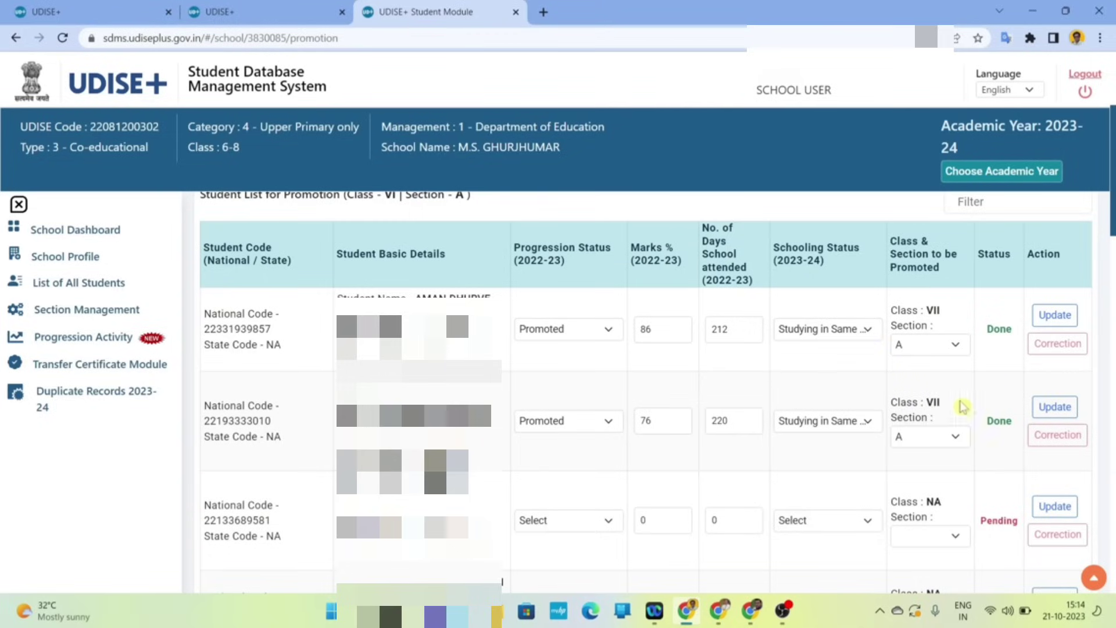
scroll(878, 427, "down", 1)
scroll(881, 428, "down", 1)
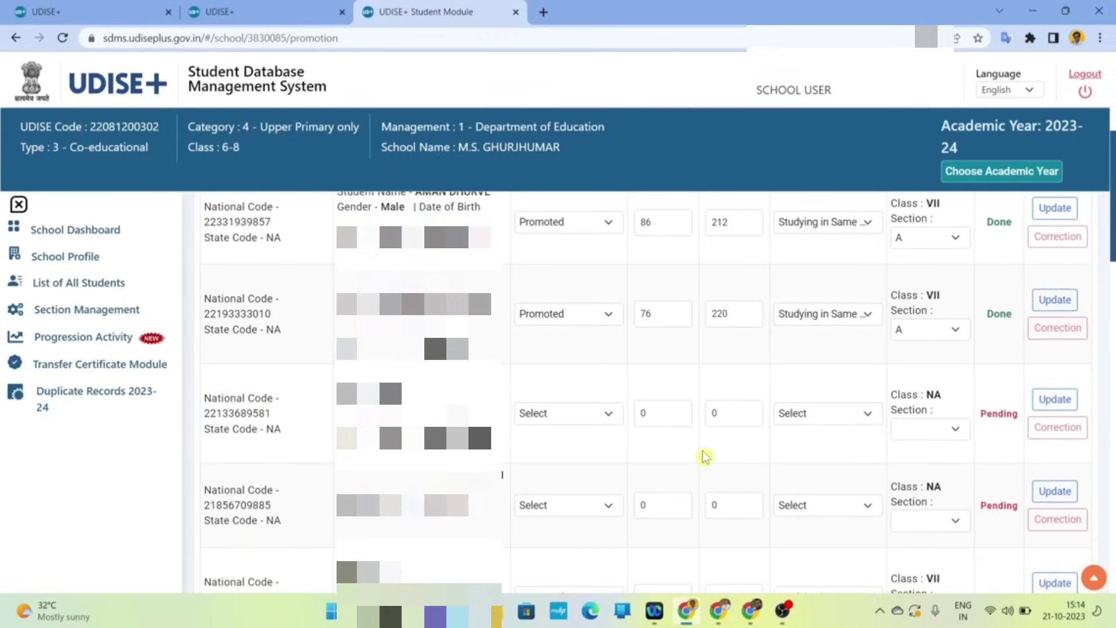
scroll(705, 456, "down", 1)
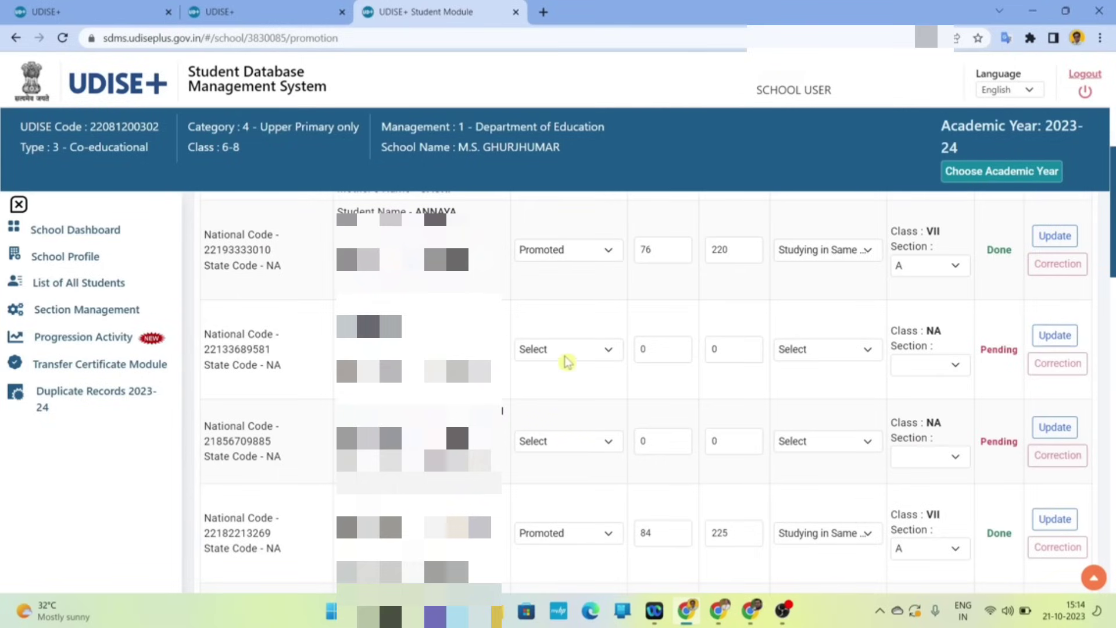
left_click(581, 353)
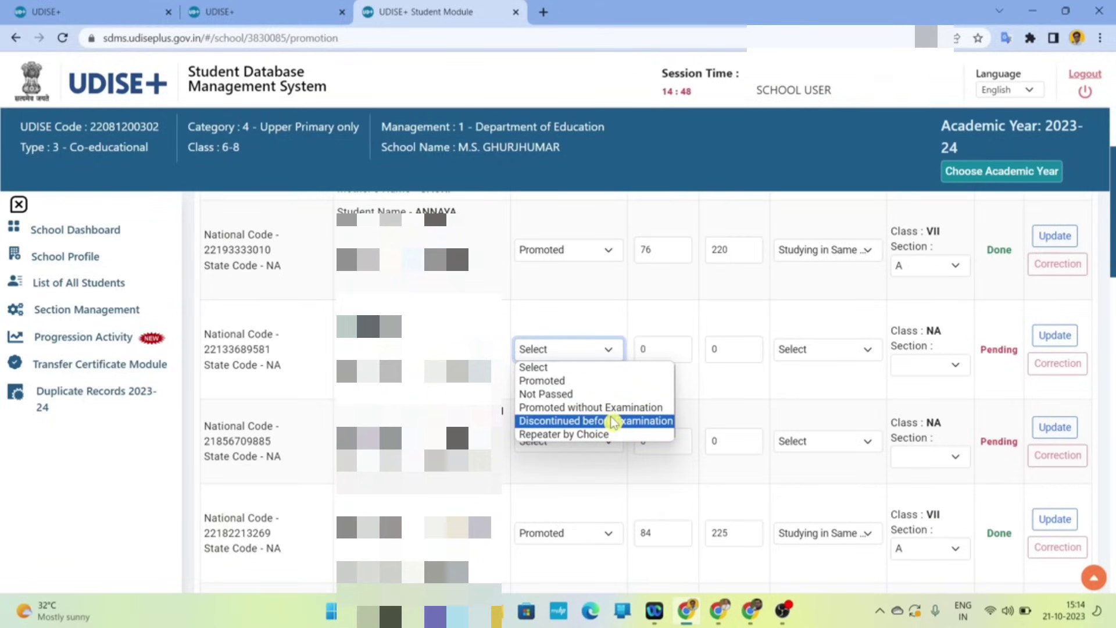
- Enter Promoted, 86% marks, 220 days attended and Studying in Same School for the third student
left_click(580, 382)
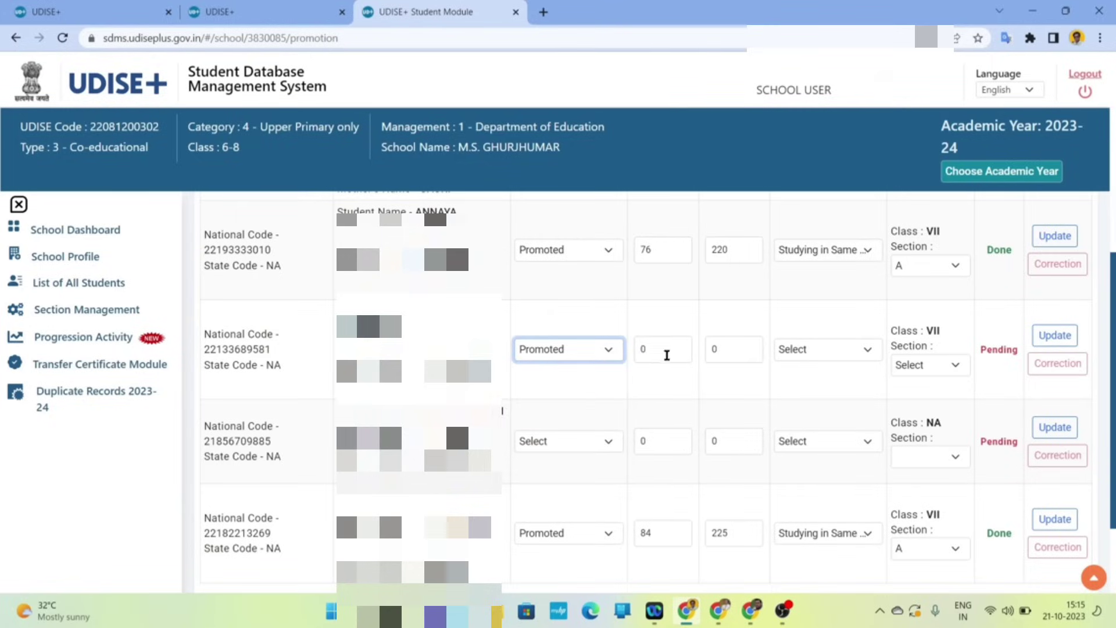
left_click(667, 351)
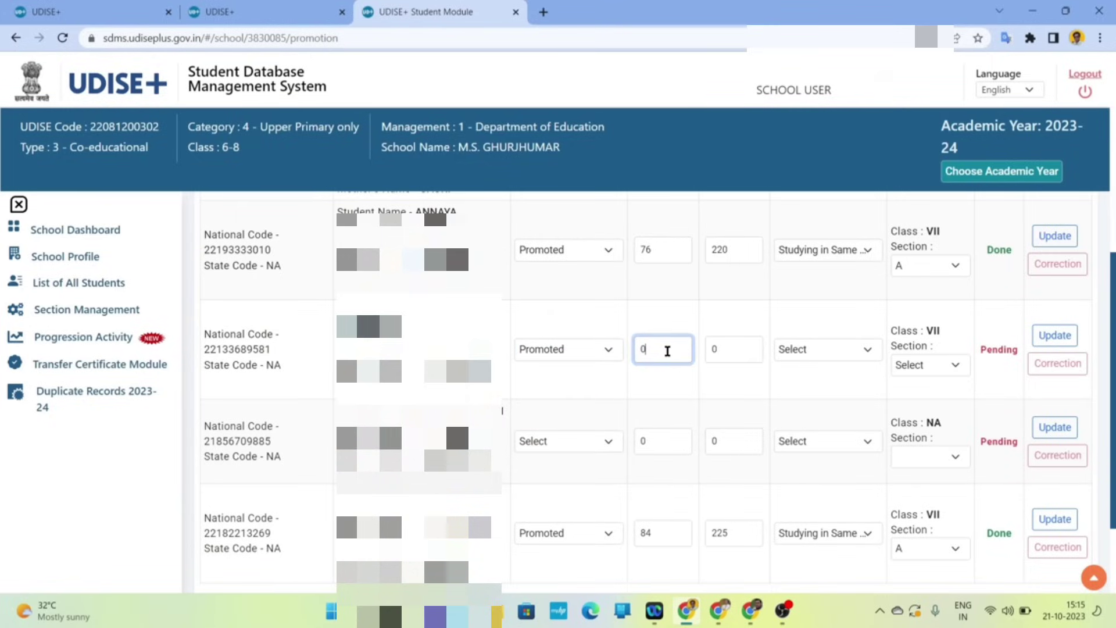
scroll(667, 352, "up", 3)
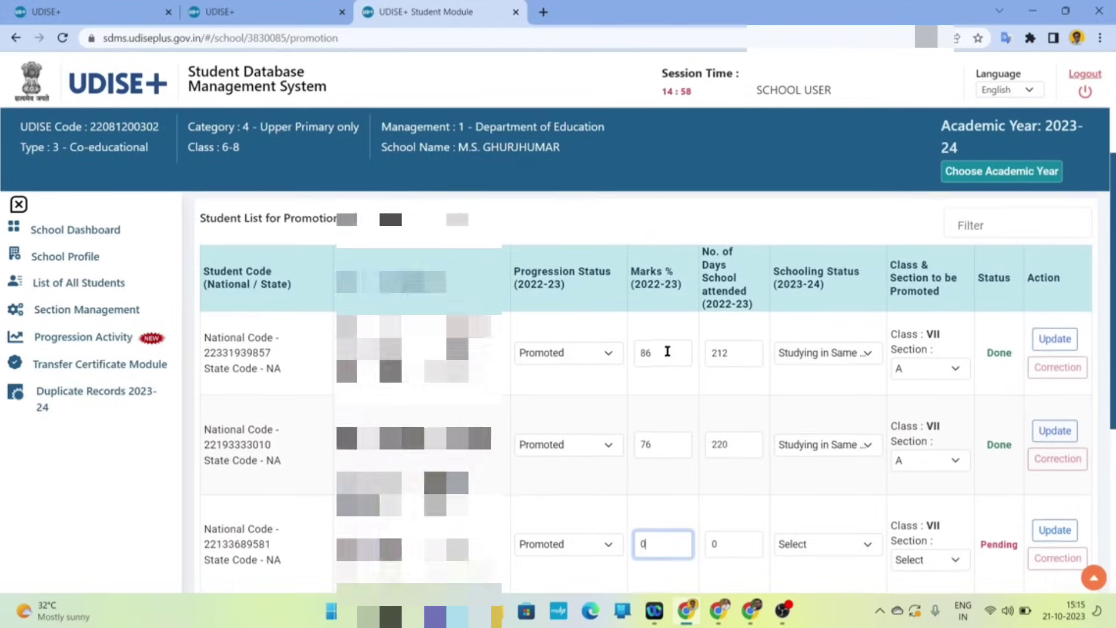
scroll(668, 351, "down", 1)
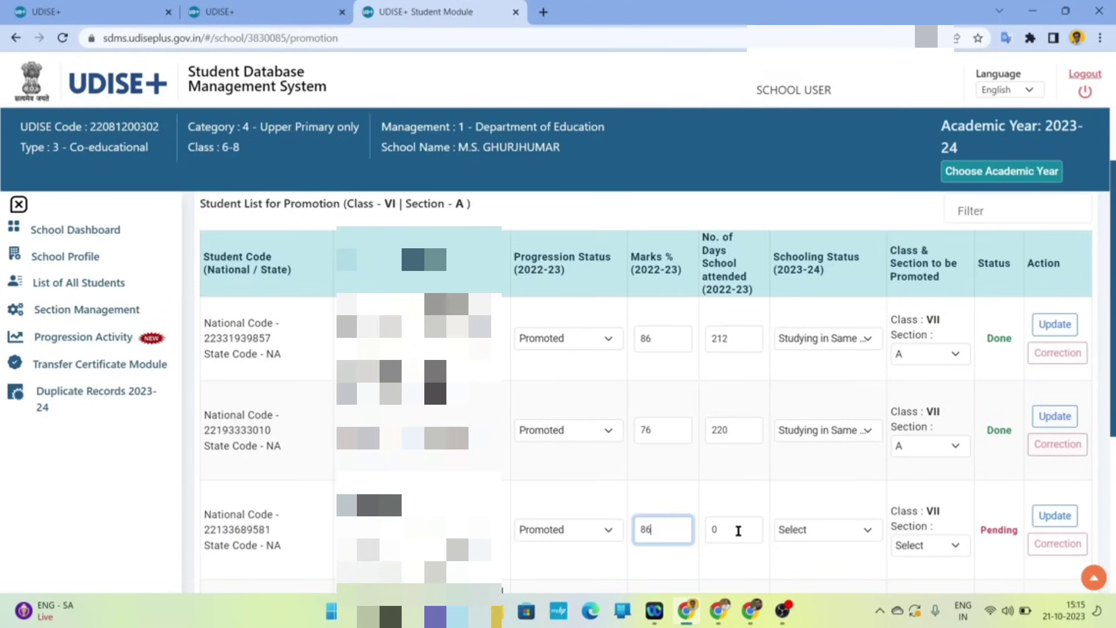
left_click(738, 530)
type("220")
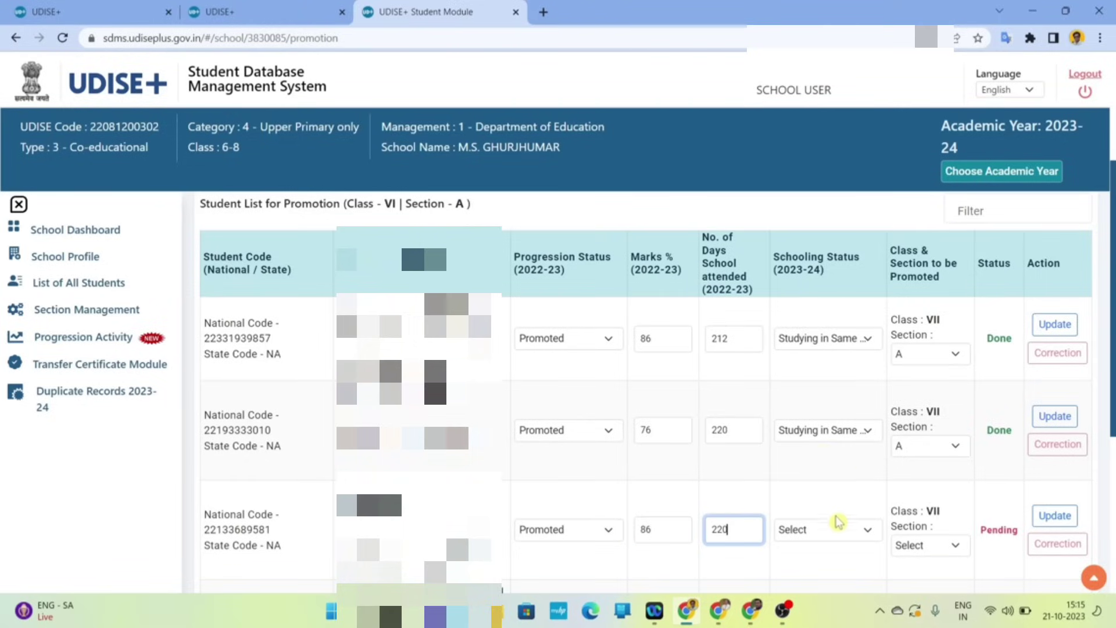
left_click(838, 532)
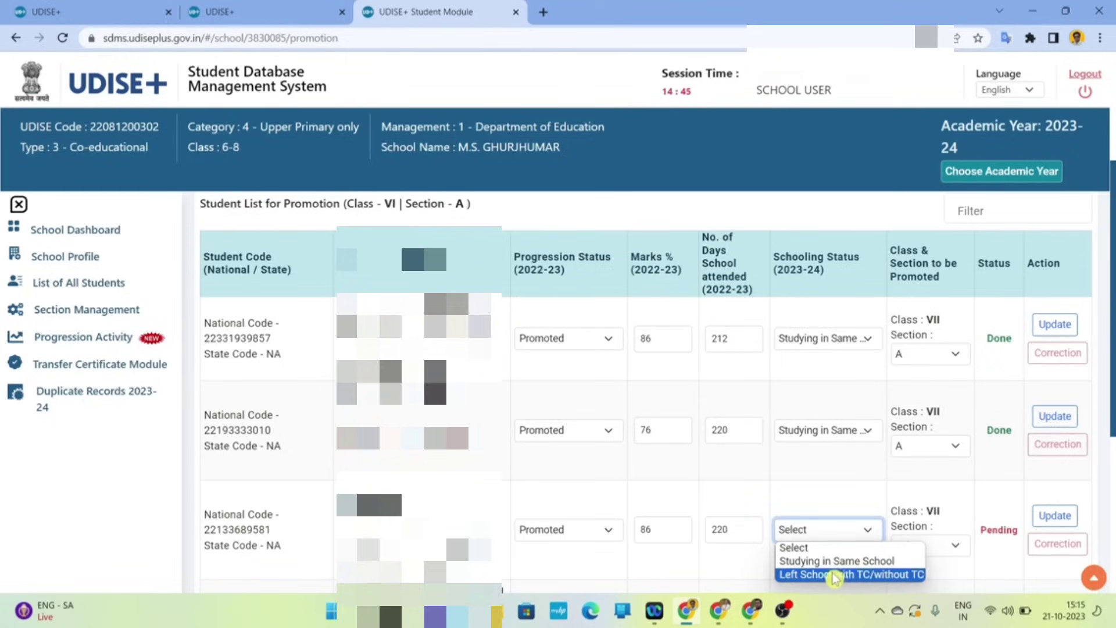
left_click(878, 563)
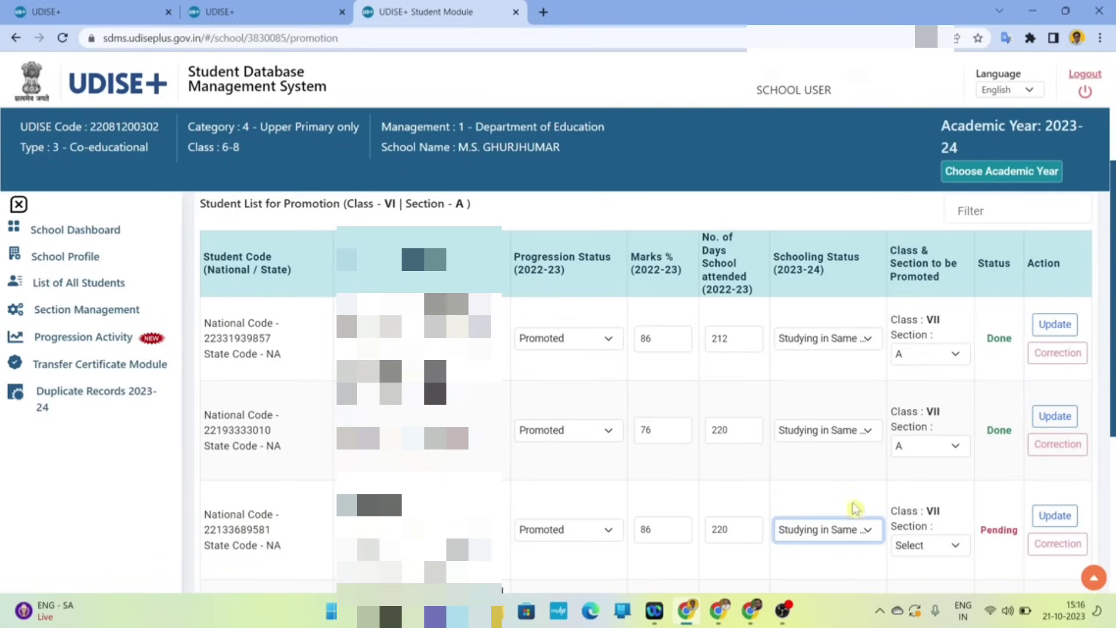
- Confirm Promoted, assign Section A, save the row with Update and dismiss the success message
left_click(605, 542)
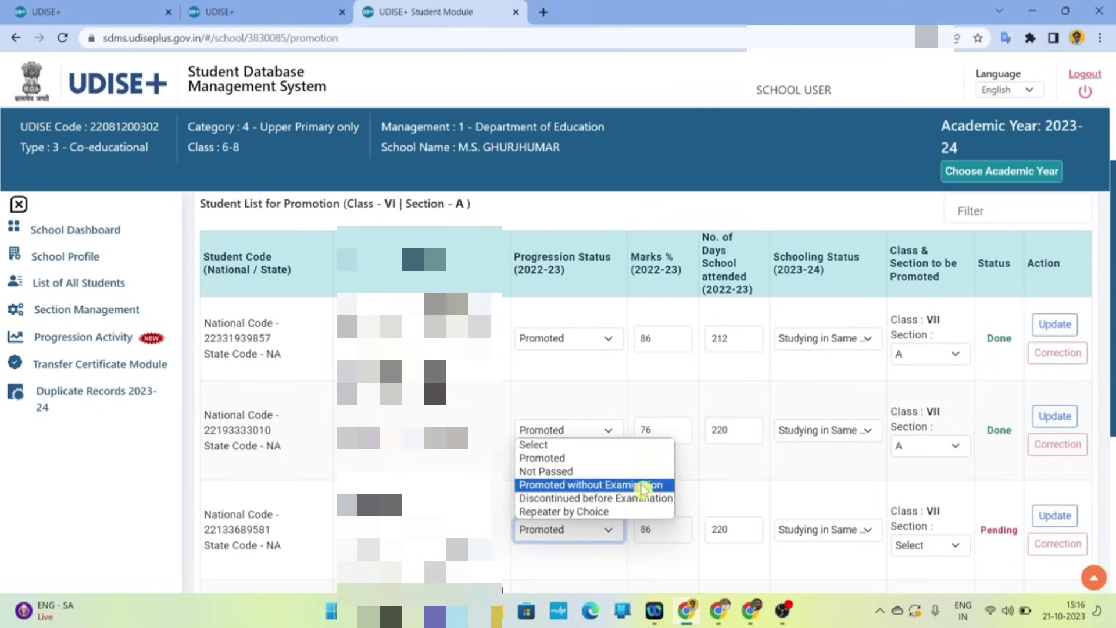
left_click(563, 459)
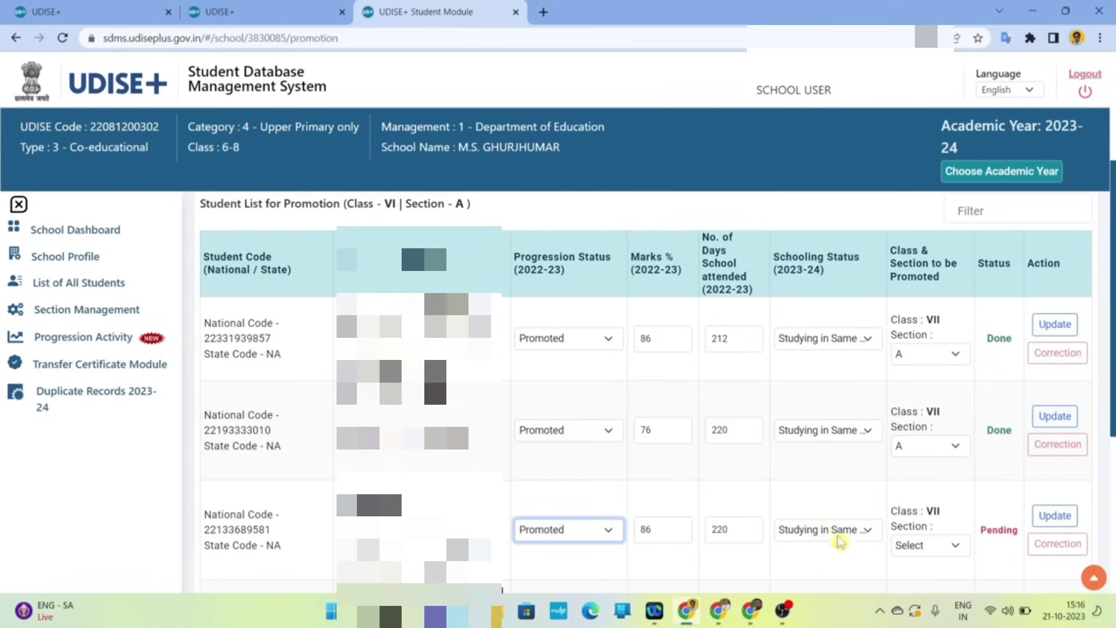
left_click(947, 547)
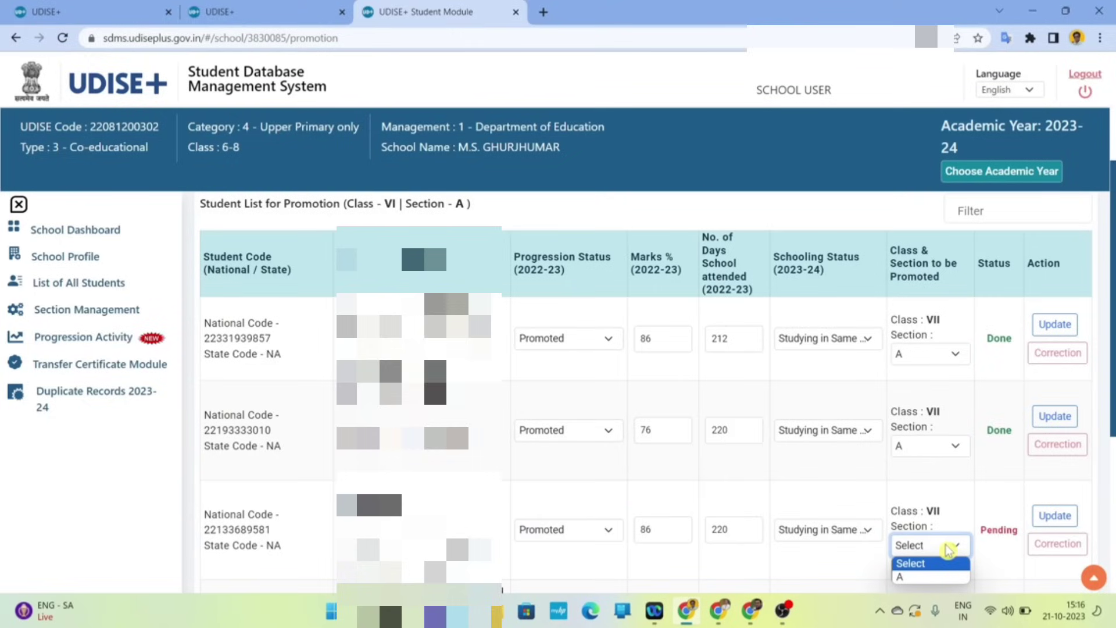
left_click(929, 577)
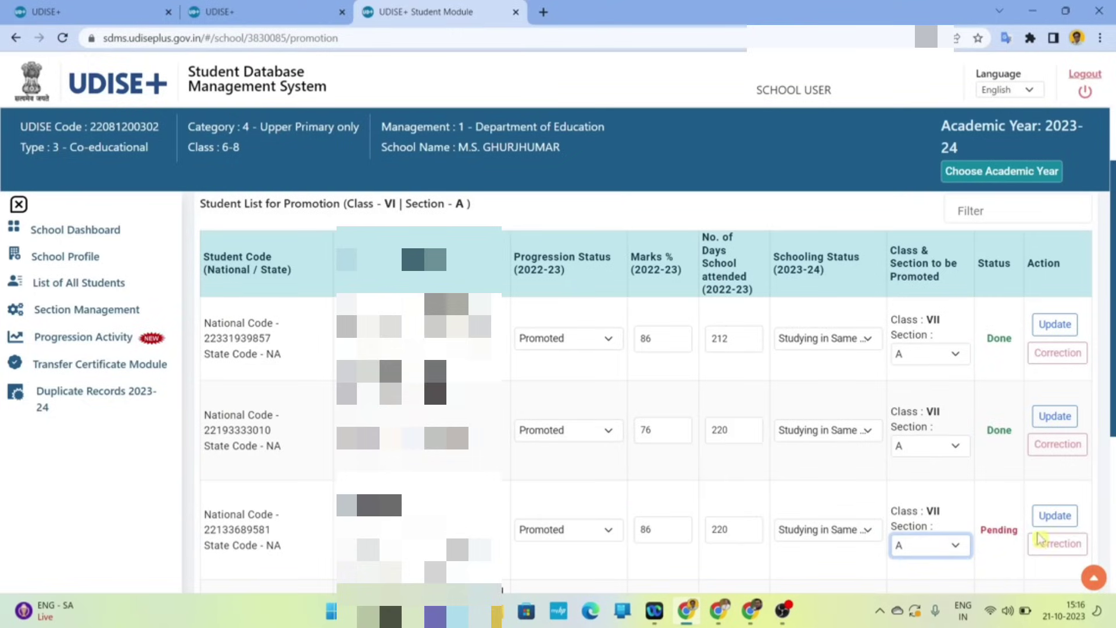
left_click(1050, 524)
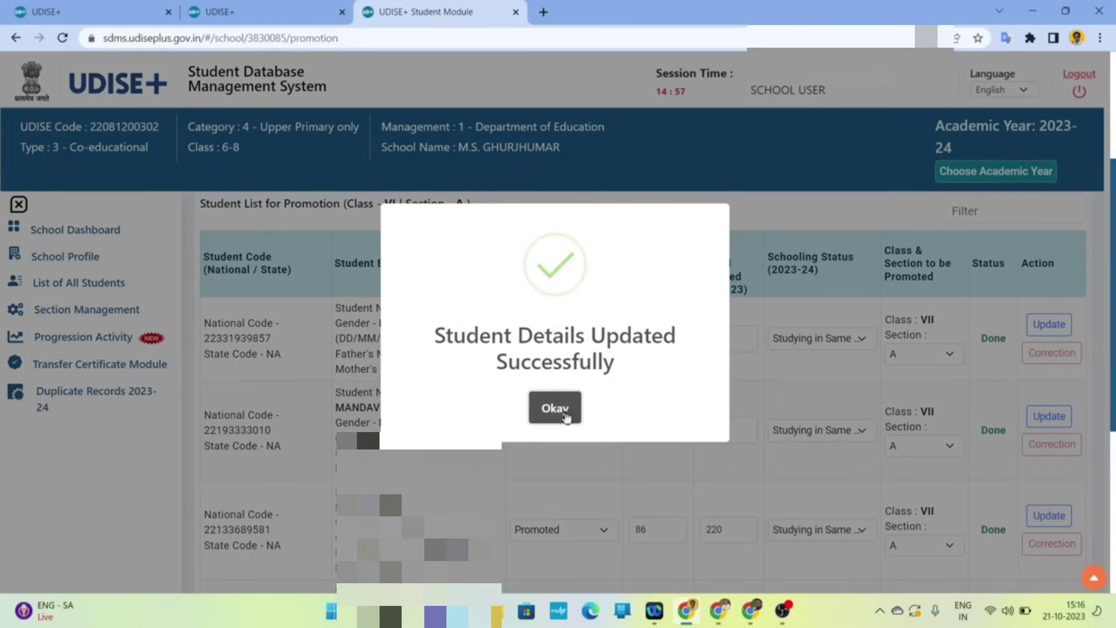
left_click(567, 417)
scroll(857, 507, "down", 1)
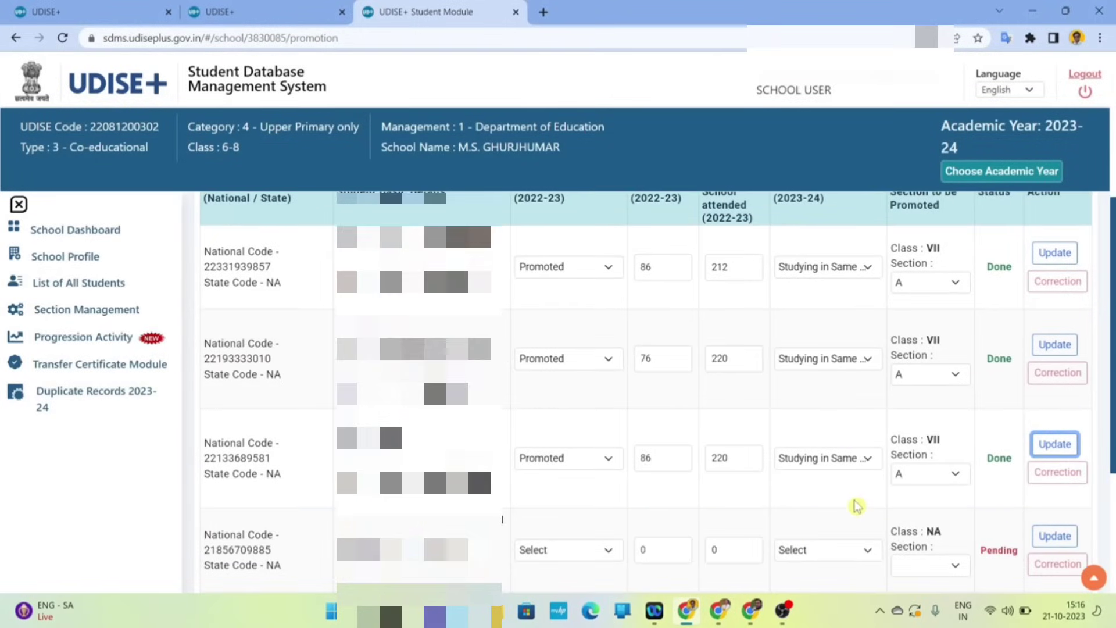
- Mark the next Pending student Promoted with 76 marks and 210 days attended
scroll(746, 522, "down", 1)
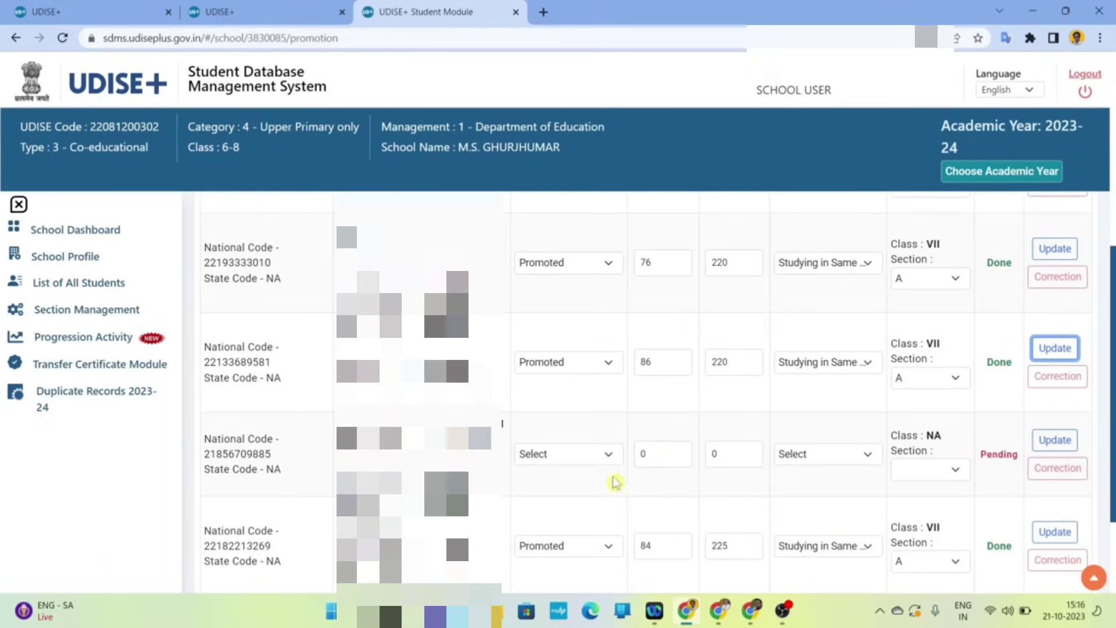
left_click(598, 463)
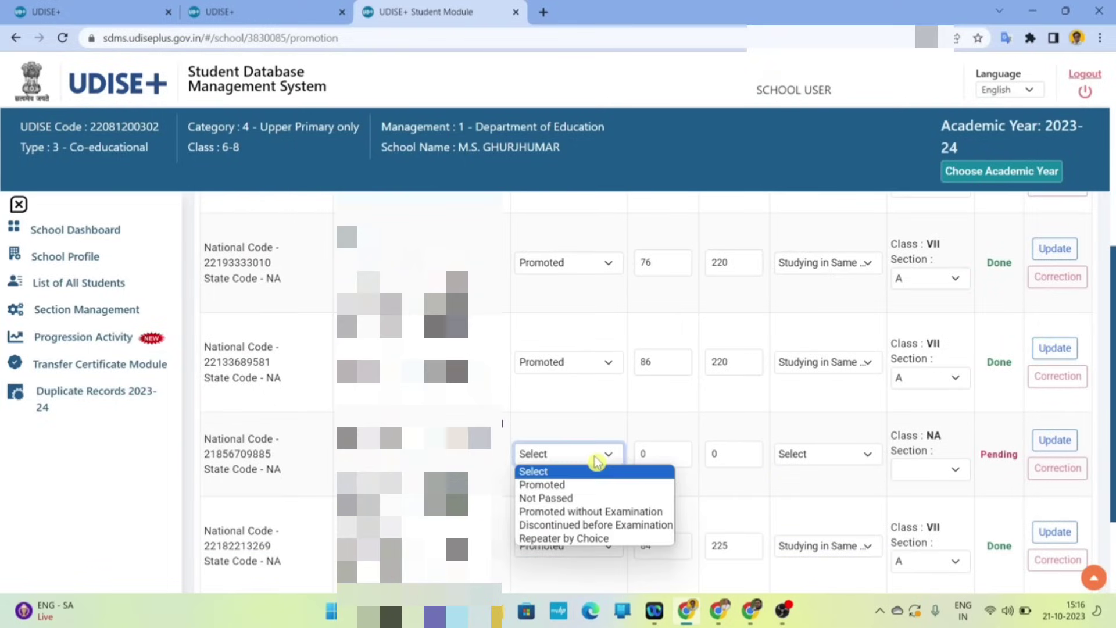
left_click(567, 486)
left_click(651, 453)
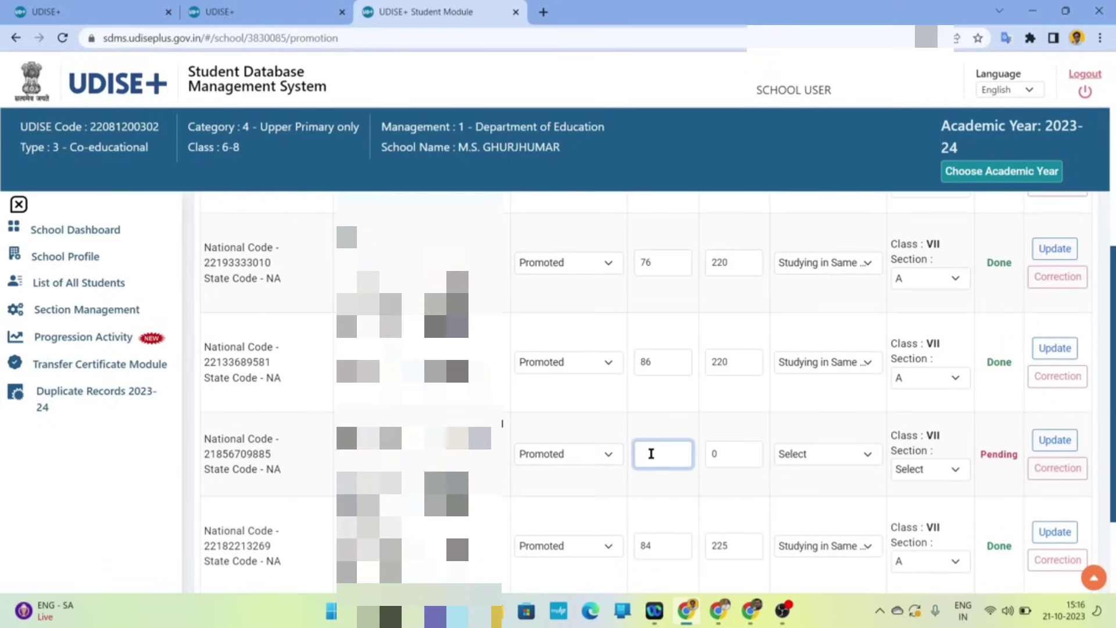
type("76")
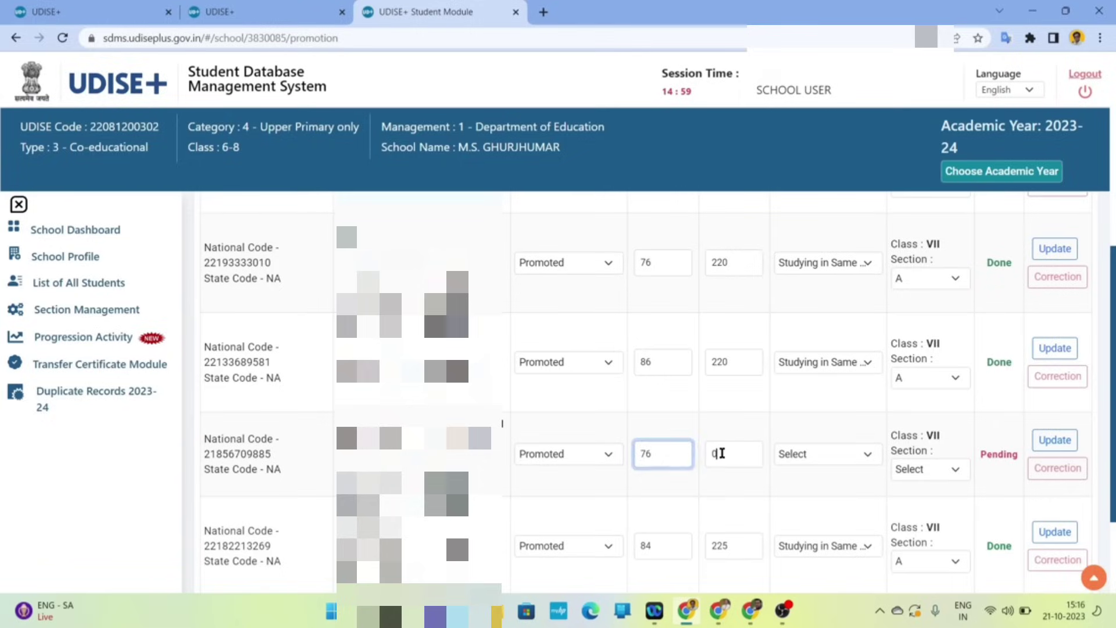
left_click(723, 453)
key("BackSpace")
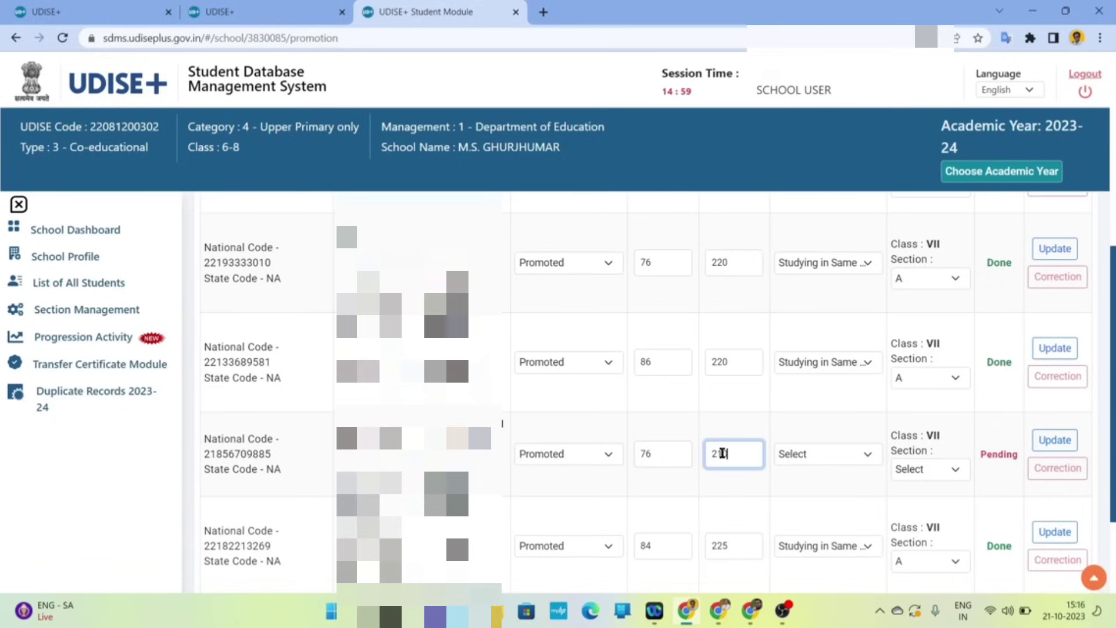
- Set Studying in Same School and Section A, save with Update, and dismiss the confirmation
left_click(807, 459)
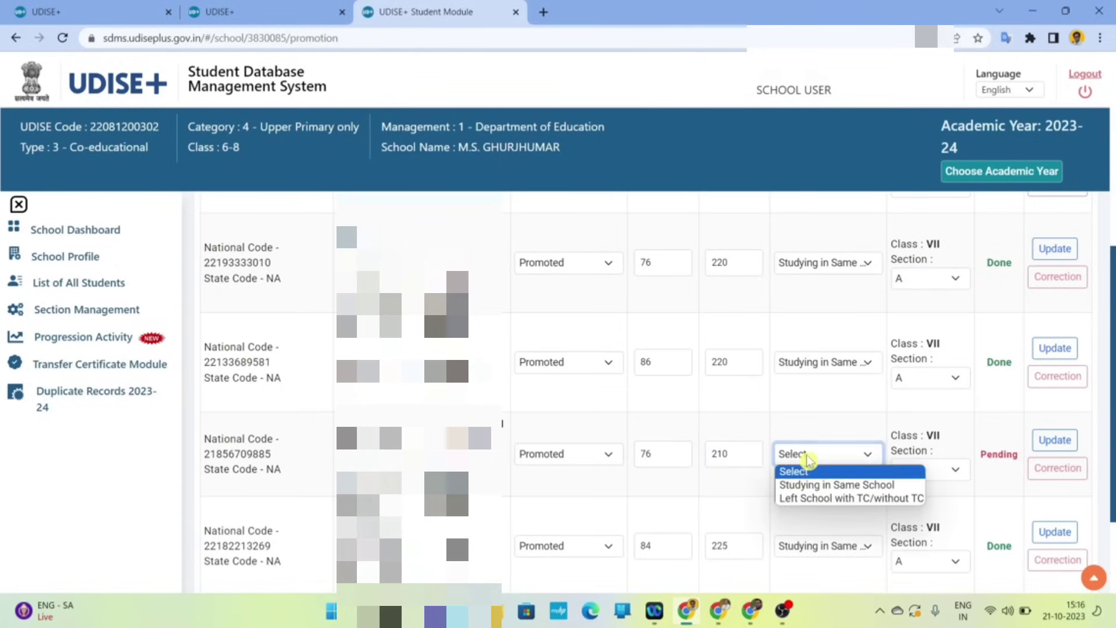
left_click(828, 490)
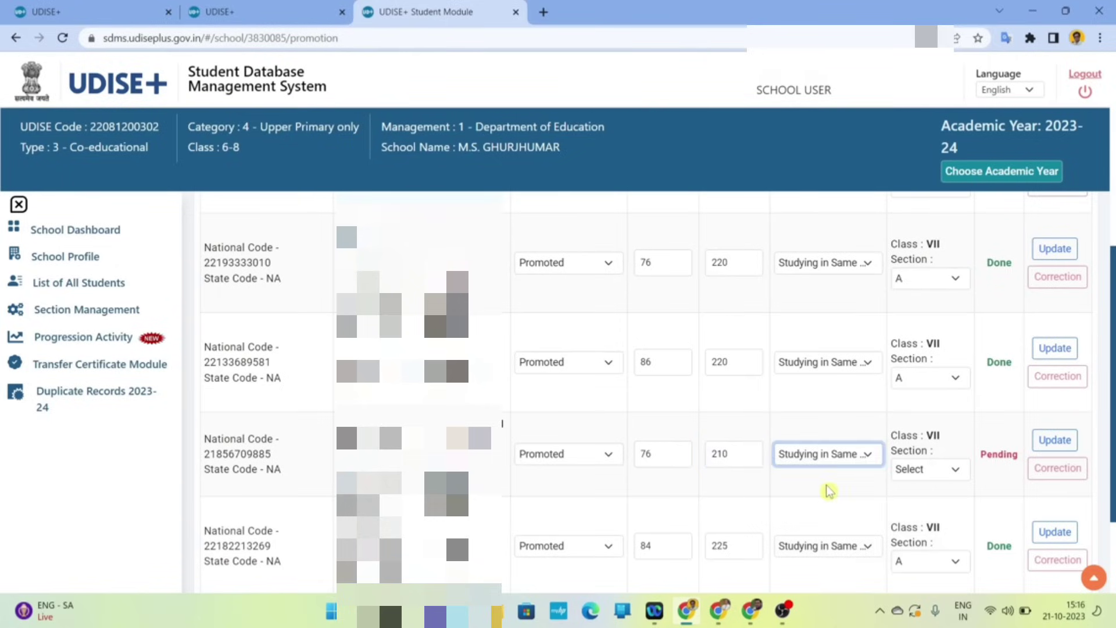
left_click(952, 473)
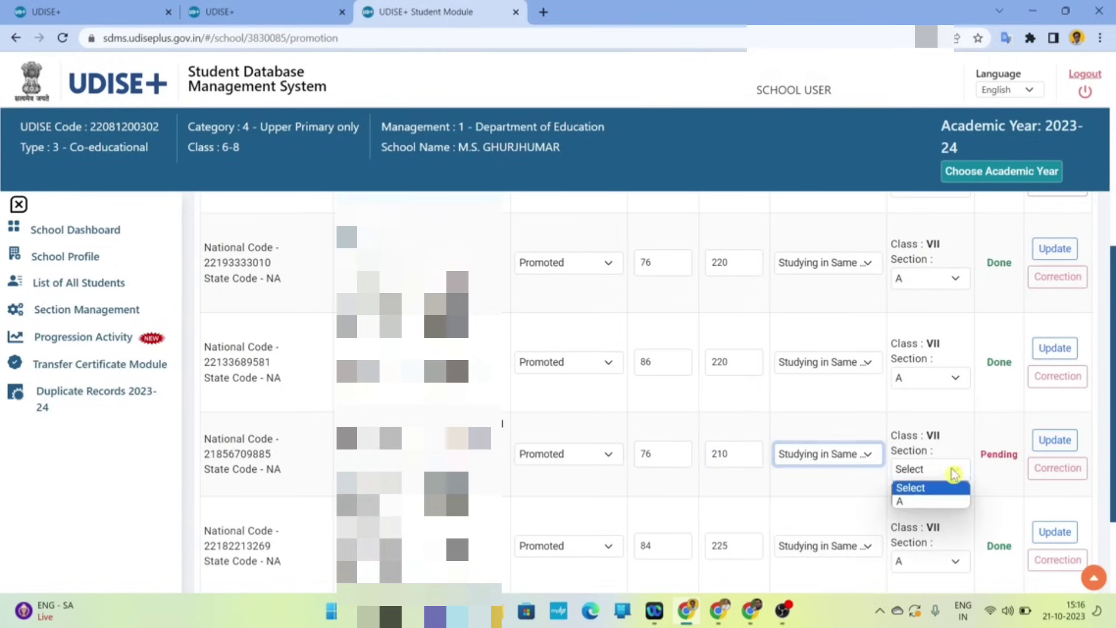
left_click(920, 502)
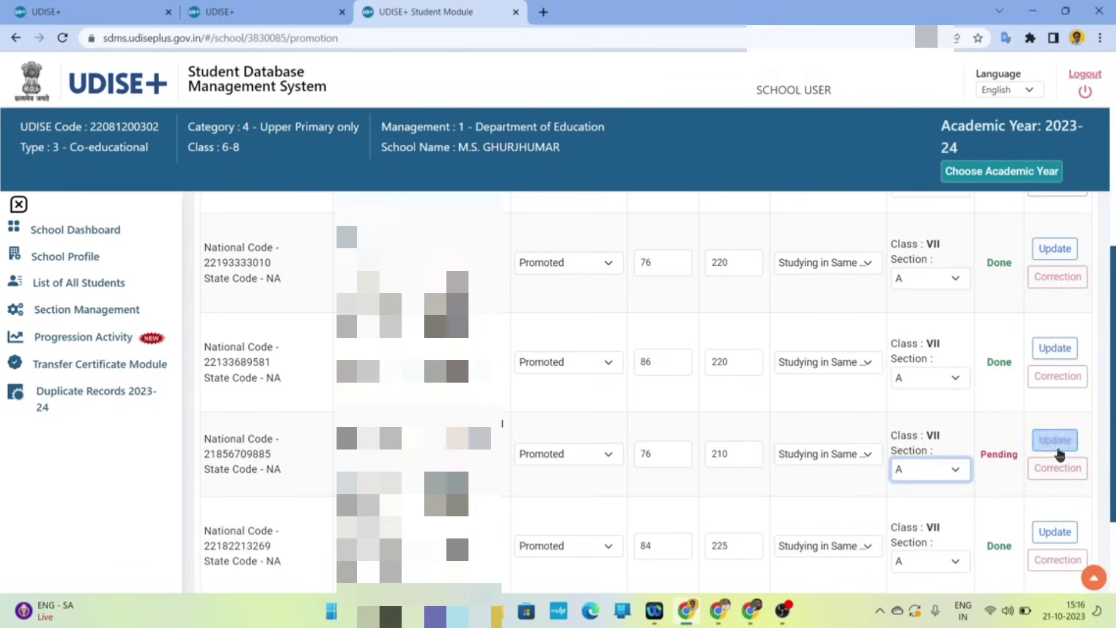
left_click(1056, 445)
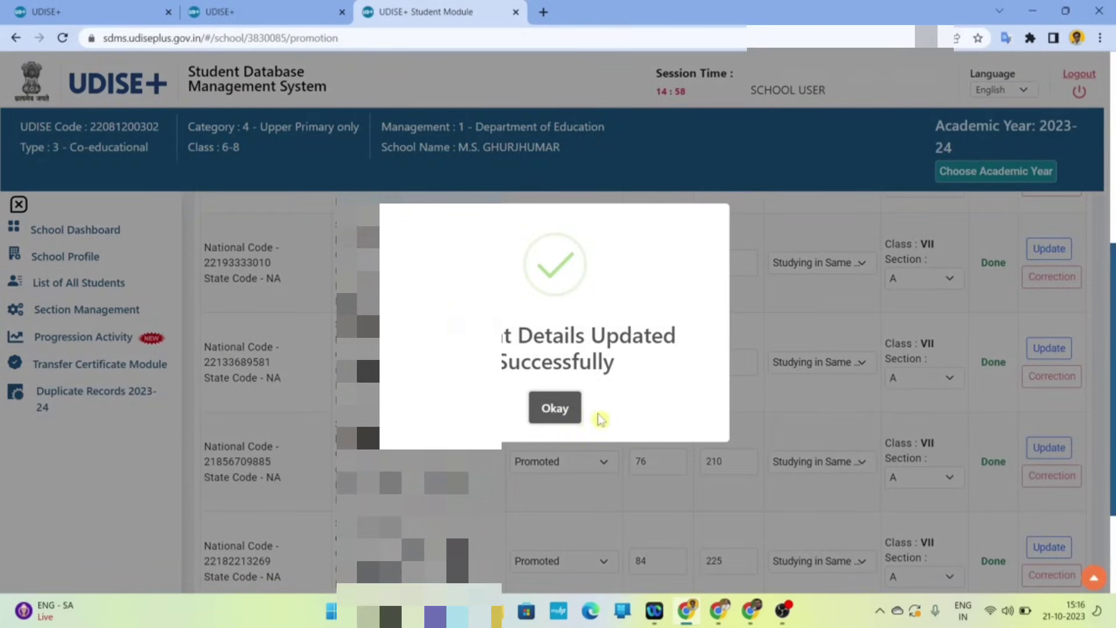
left_click(568, 407)
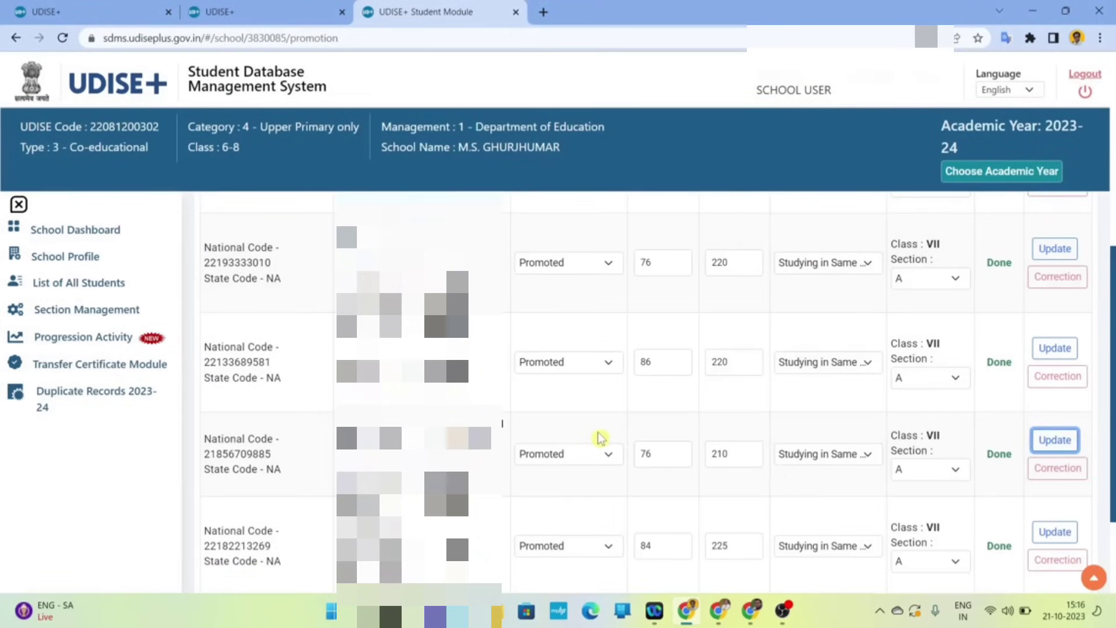
- Page through students 6–10, 11–15 and 16–18, checking each is Promoted to VII-A and Done
scroll(600, 438, "down", 5)
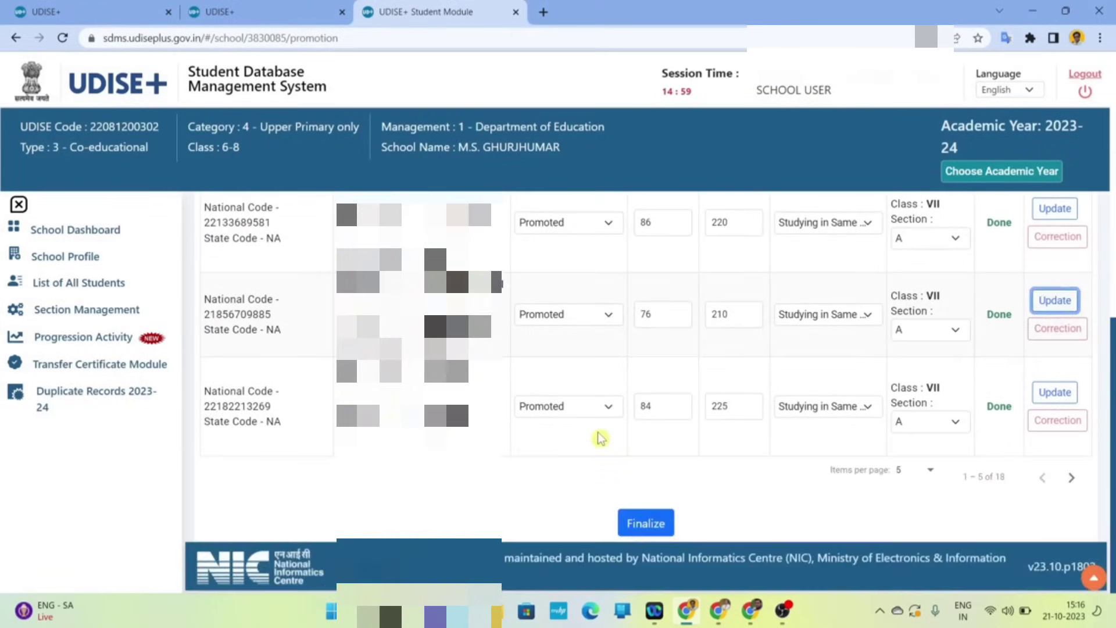
scroll(601, 439, "up", 4)
scroll(601, 439, "down", 5)
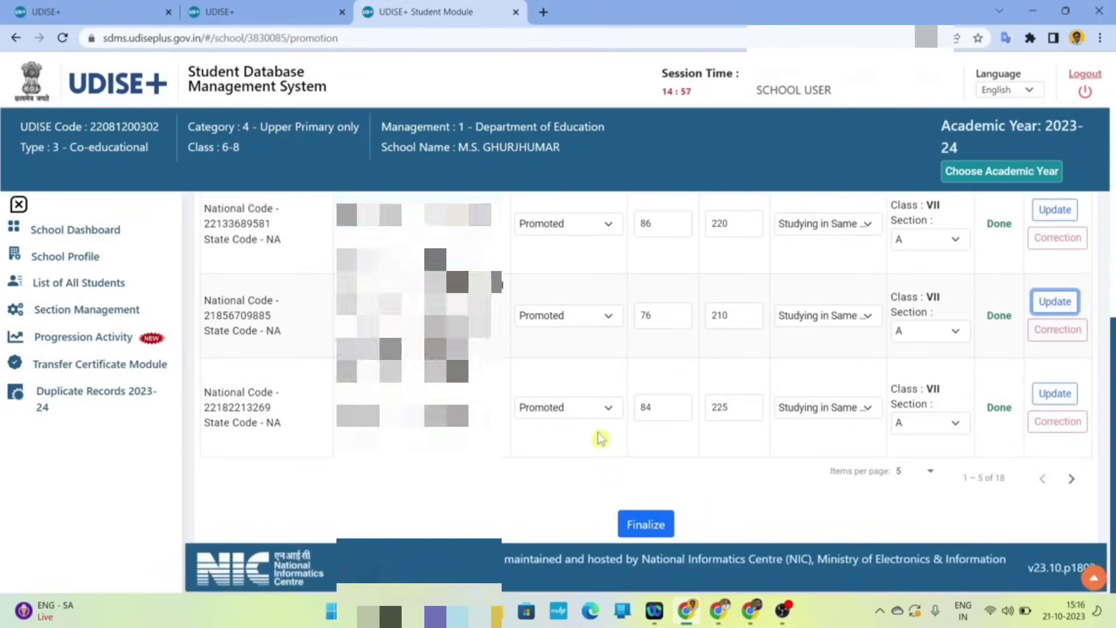
scroll(601, 438, "up", 4)
scroll(601, 438, "down", 5)
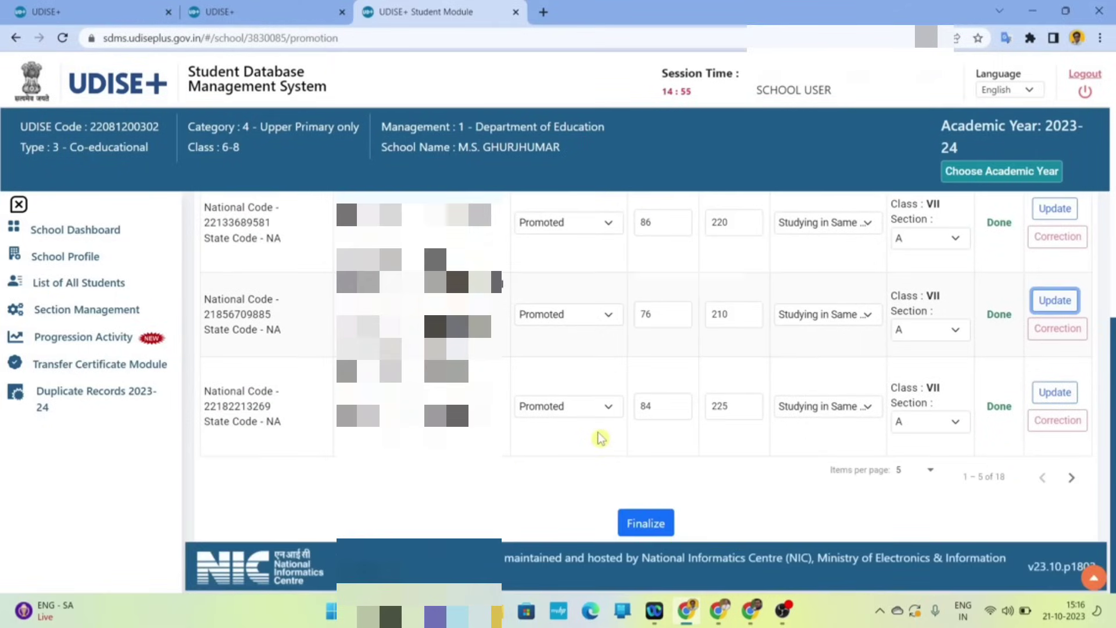
scroll(601, 438, "up", 4)
scroll(601, 438, "down", 5)
left_click(1071, 480)
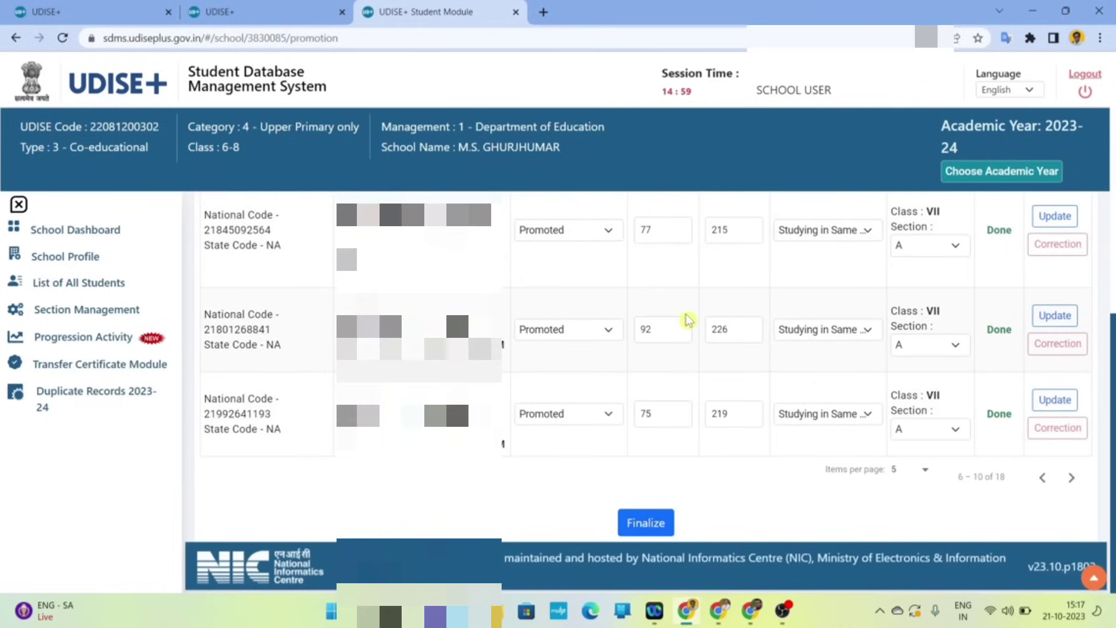
scroll(688, 320, "up", 5)
scroll(688, 320, "down", 5)
left_click(1071, 479)
scroll(646, 340, "up", 5)
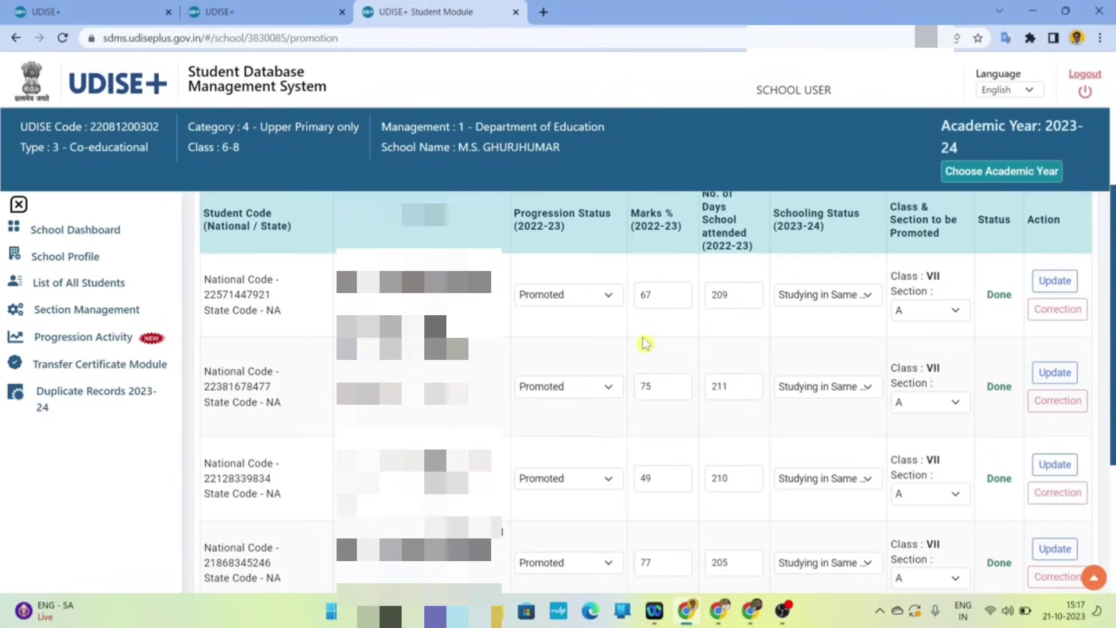
scroll(646, 340, "down", 5)
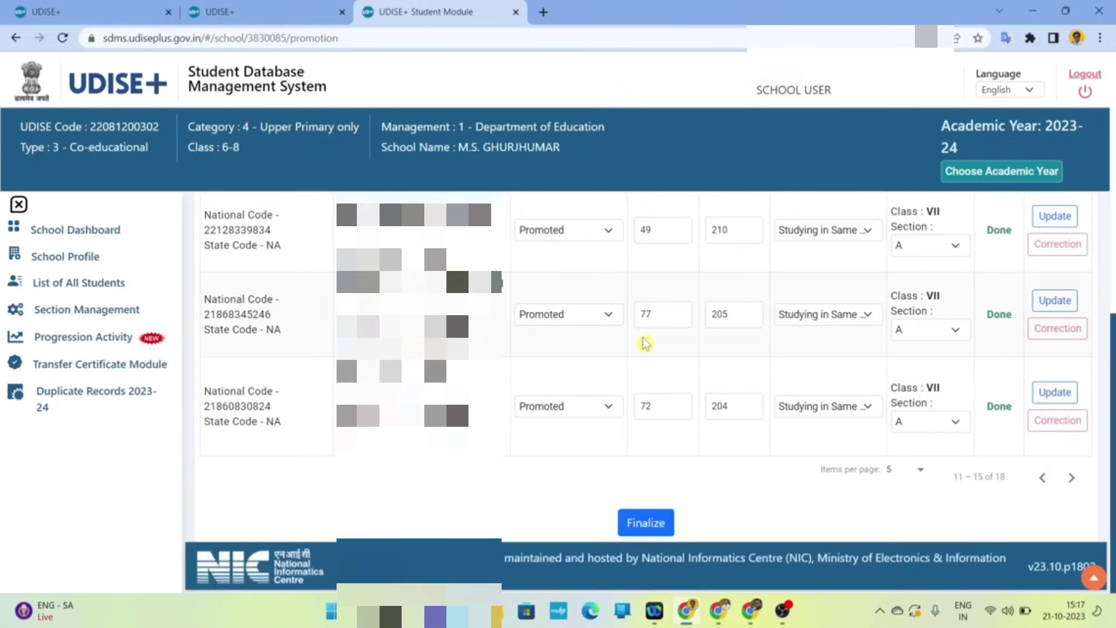
left_click(1072, 479)
scroll(702, 309, "up", 5)
scroll(701, 310, "down", 5)
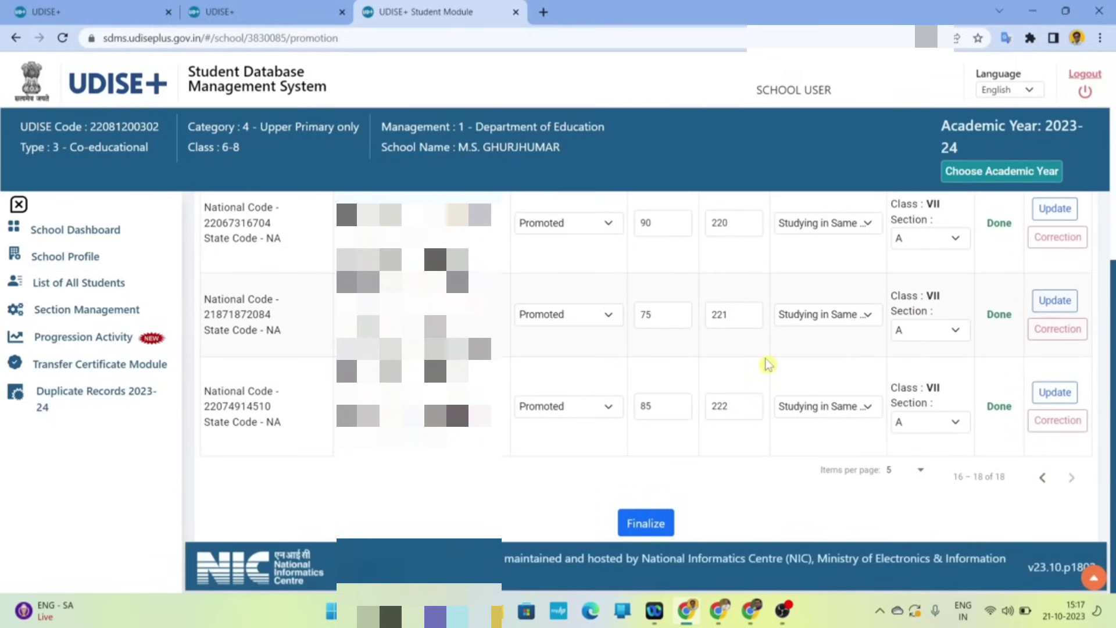
scroll(767, 361, "up", 5)
scroll(767, 361, "down", 5)
scroll(767, 363, "up", 5)
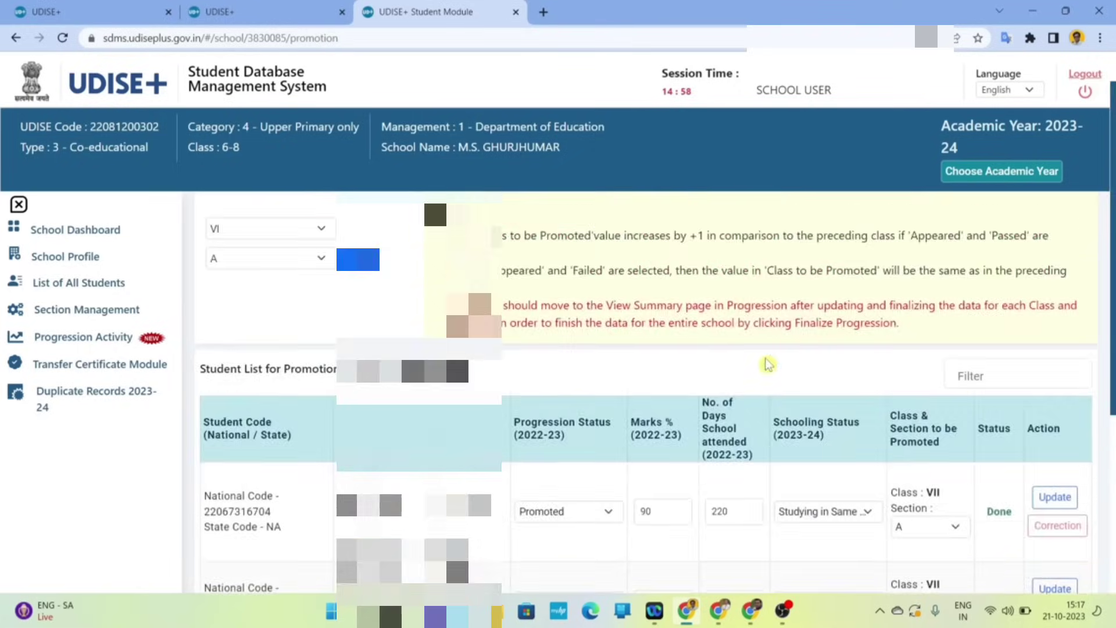
scroll(767, 364, "down", 5)
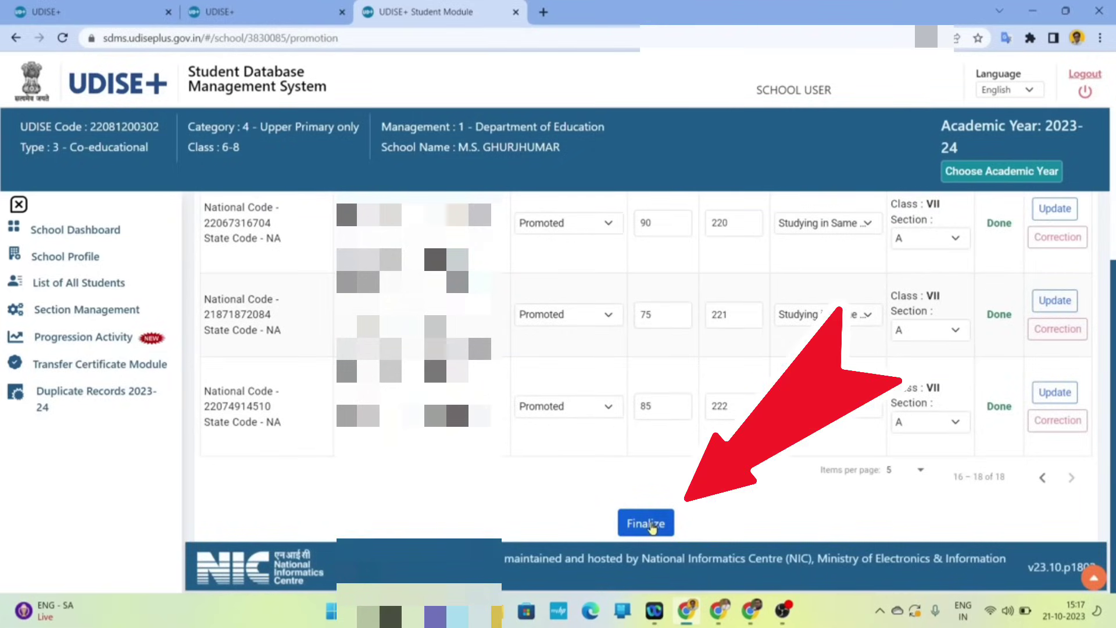
scroll(735, 378, "up", 5)
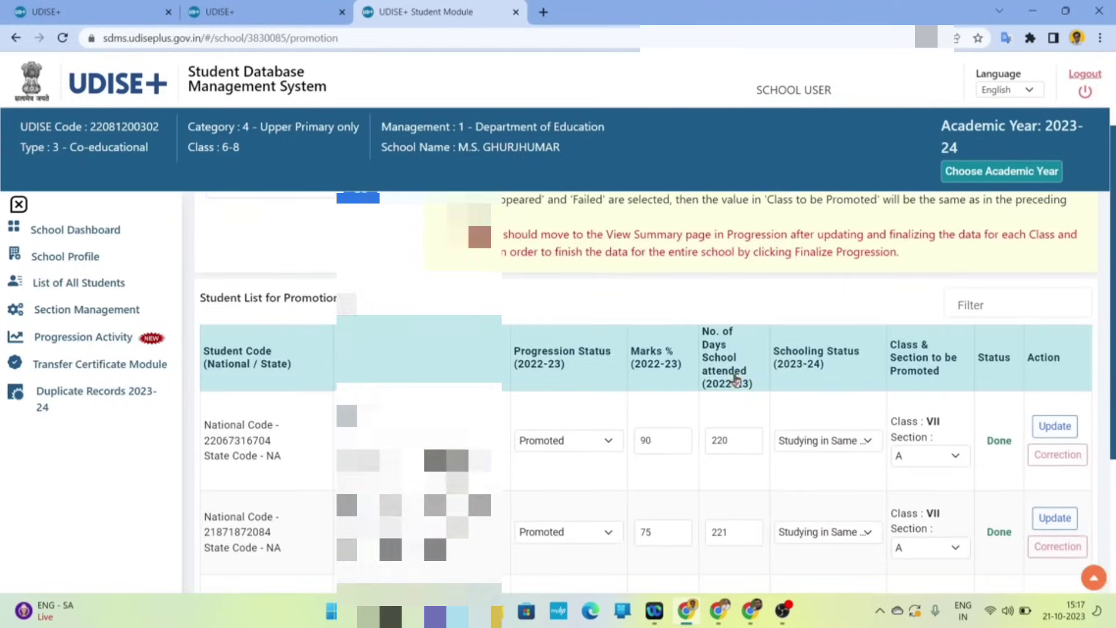
scroll(735, 379, "down", 5)
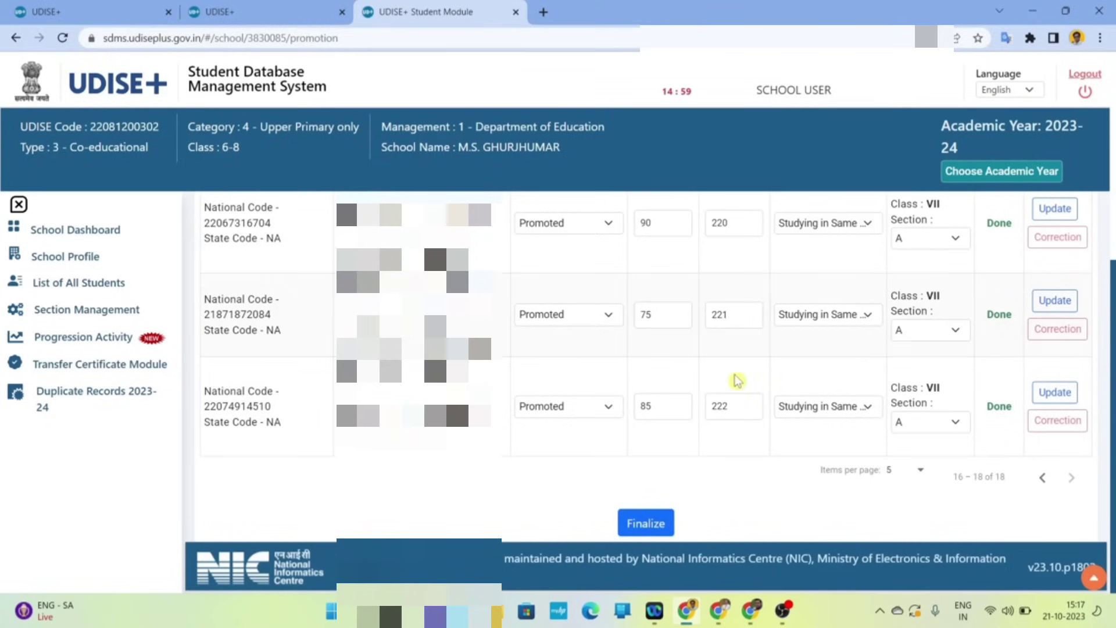
- Finalise the promotion data for all 18 Class VI-A students and close the success message
left_click(658, 526)
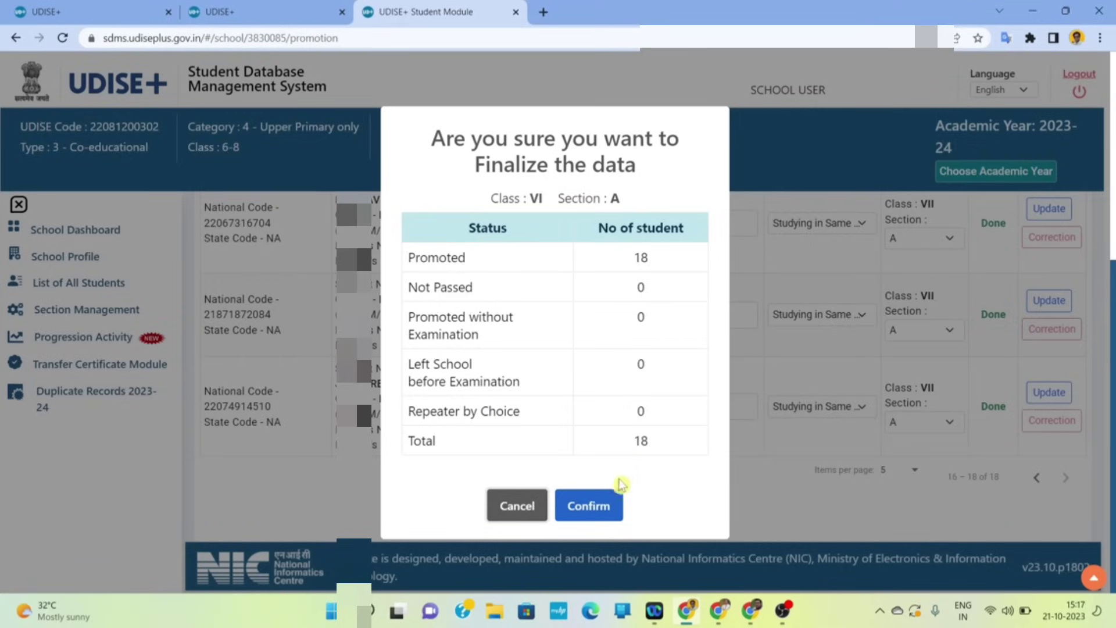
left_click(593, 505)
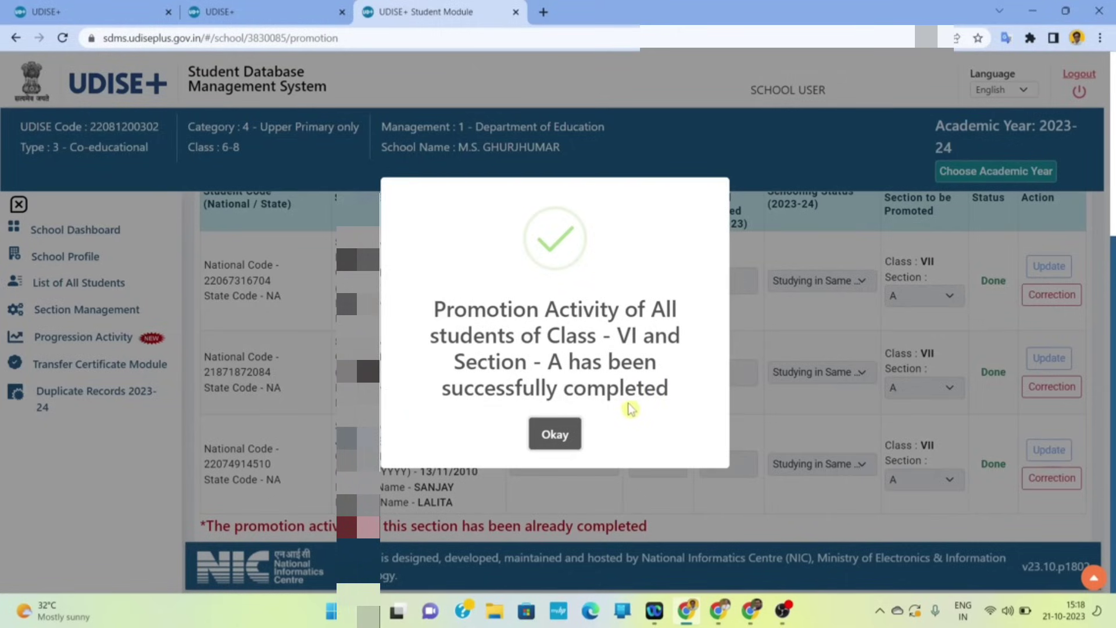
left_click(562, 435)
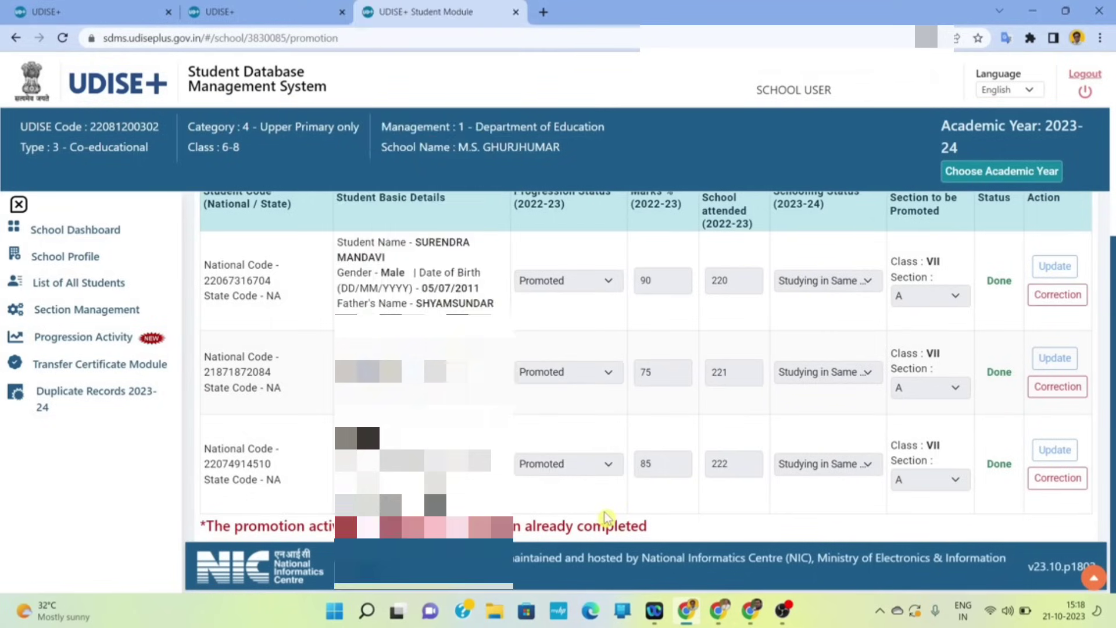
- Load the student list for Class VII, section A
scroll(606, 517, "up", 4)
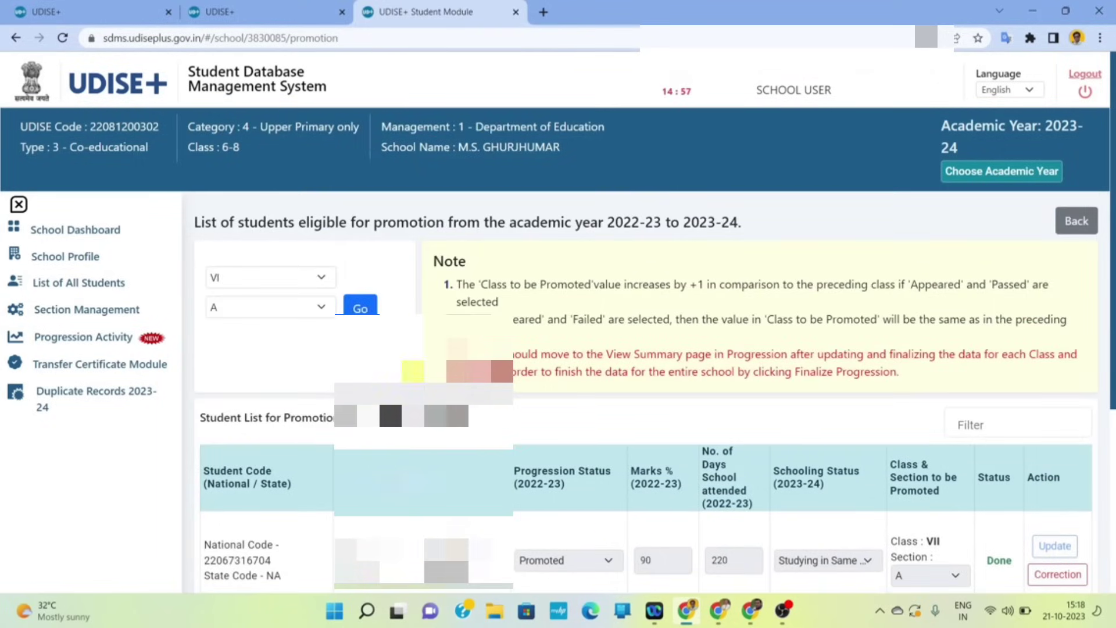
left_click(320, 281)
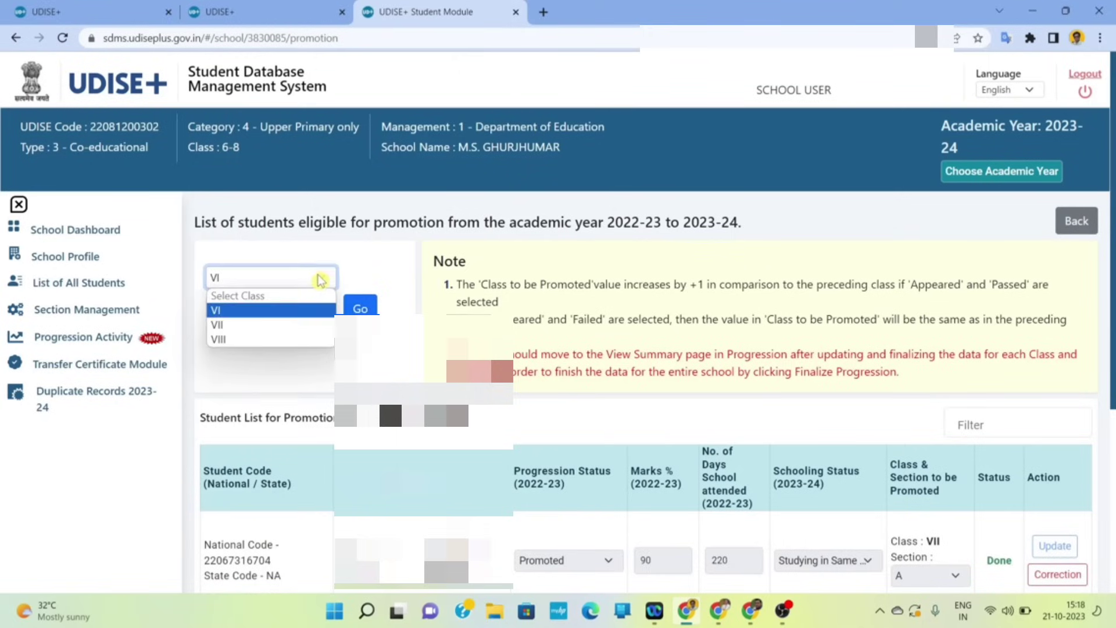
left_click(261, 307)
left_click(298, 285)
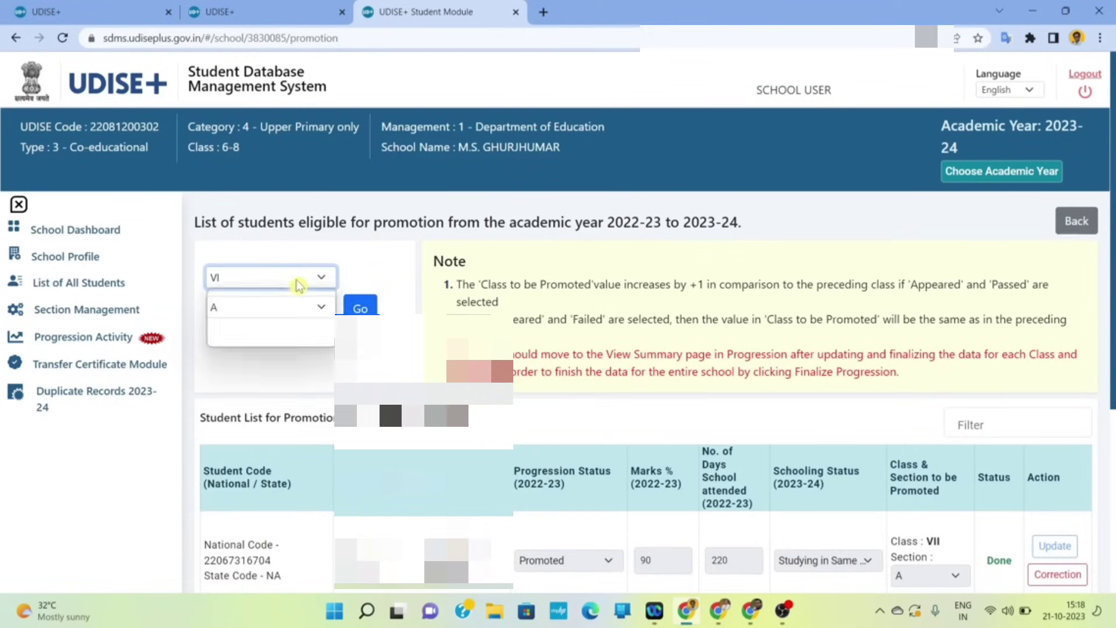
left_click(262, 329)
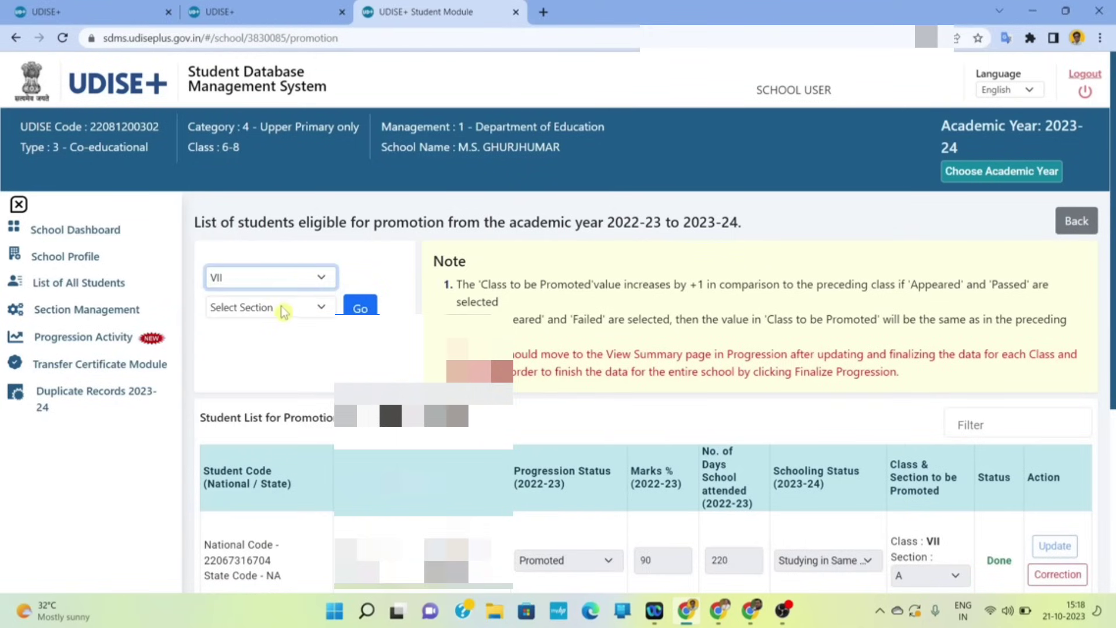
left_click(281, 308)
left_click(256, 342)
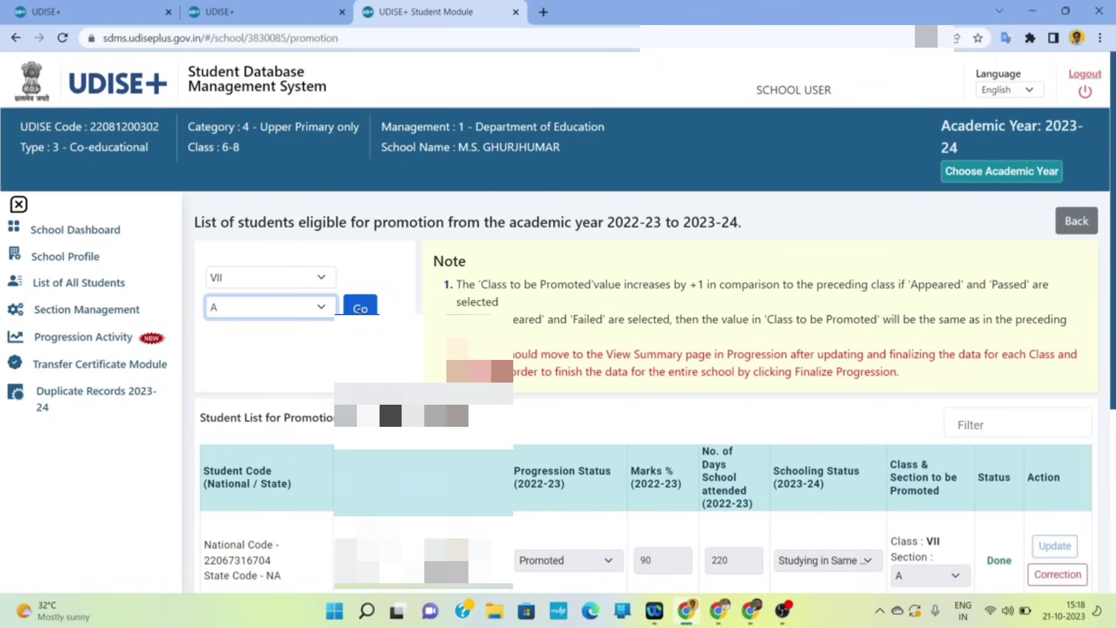
left_click(361, 309)
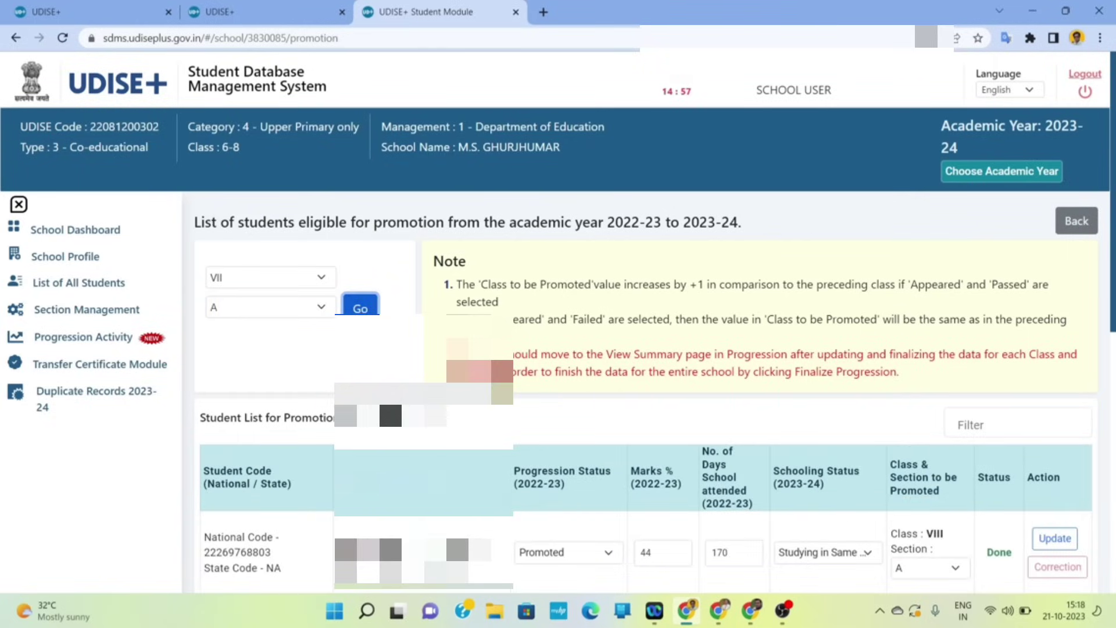
- Page through all 18 Class VII-A students, five per page, to the last three
scroll(645, 499, "down", 3)
scroll(646, 499, "down", 5)
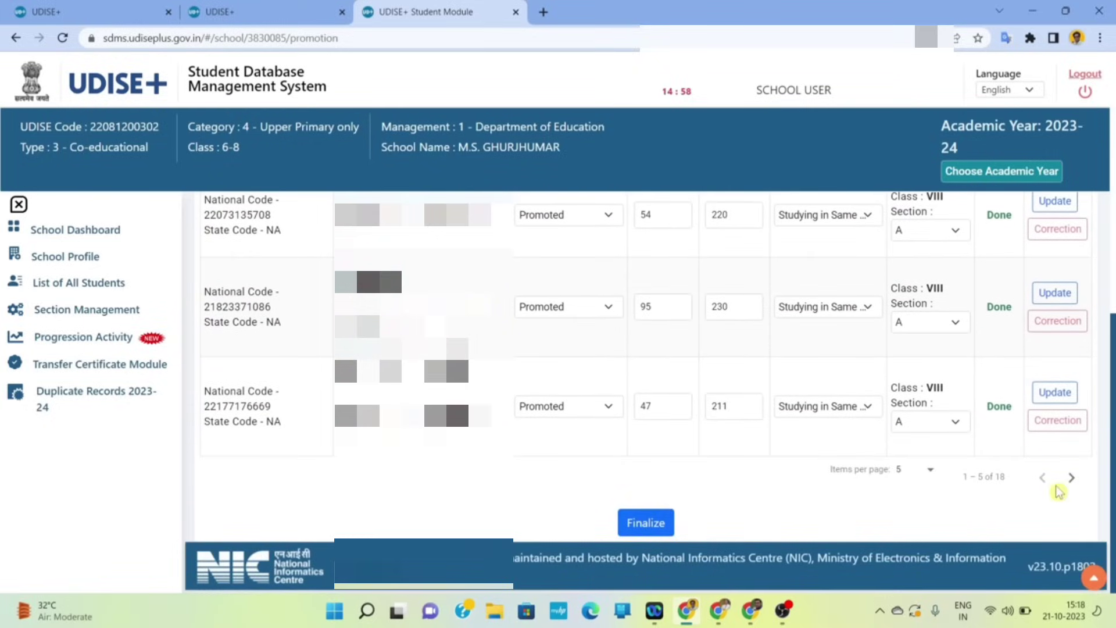
left_click(1071, 477)
scroll(755, 382, "up", 4)
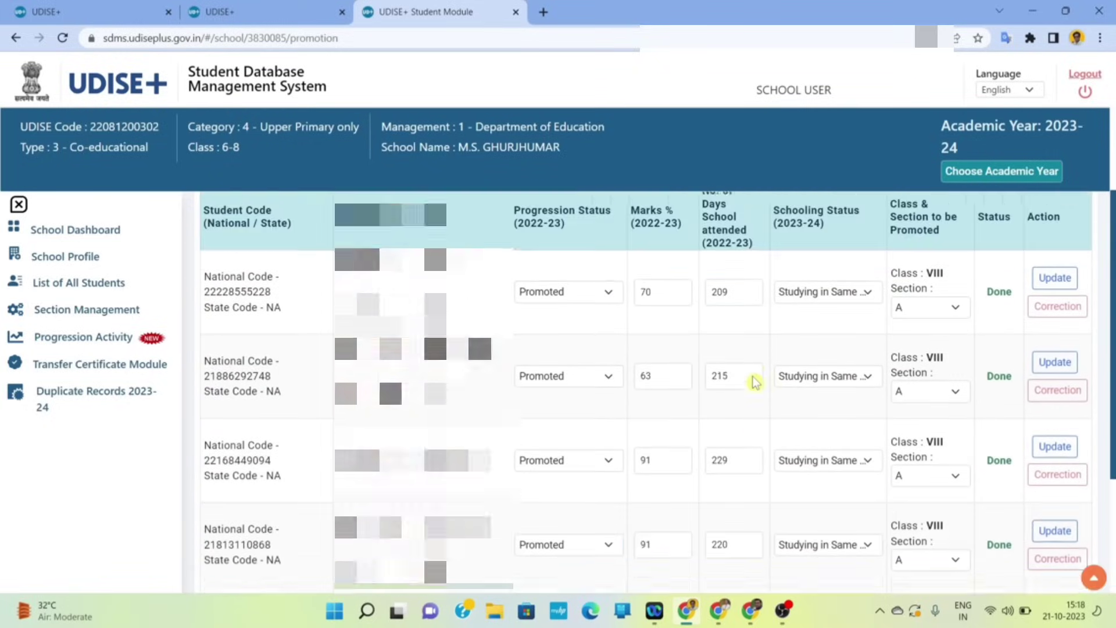
scroll(768, 385, "down", 4)
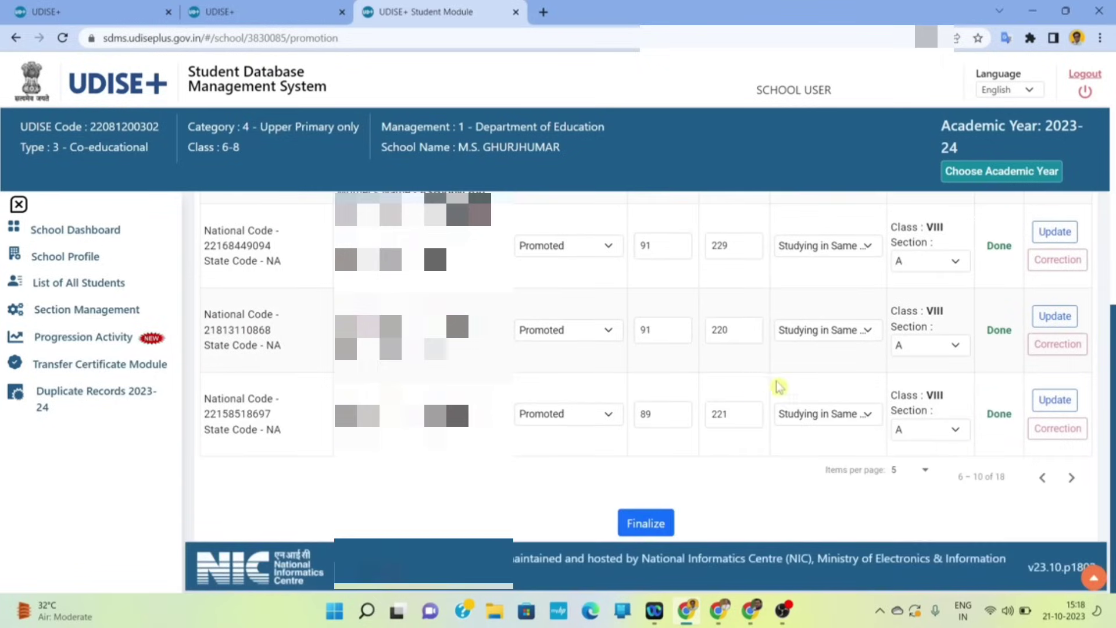
left_click(1073, 478)
scroll(871, 358, "up", 3)
scroll(871, 358, "down", 3)
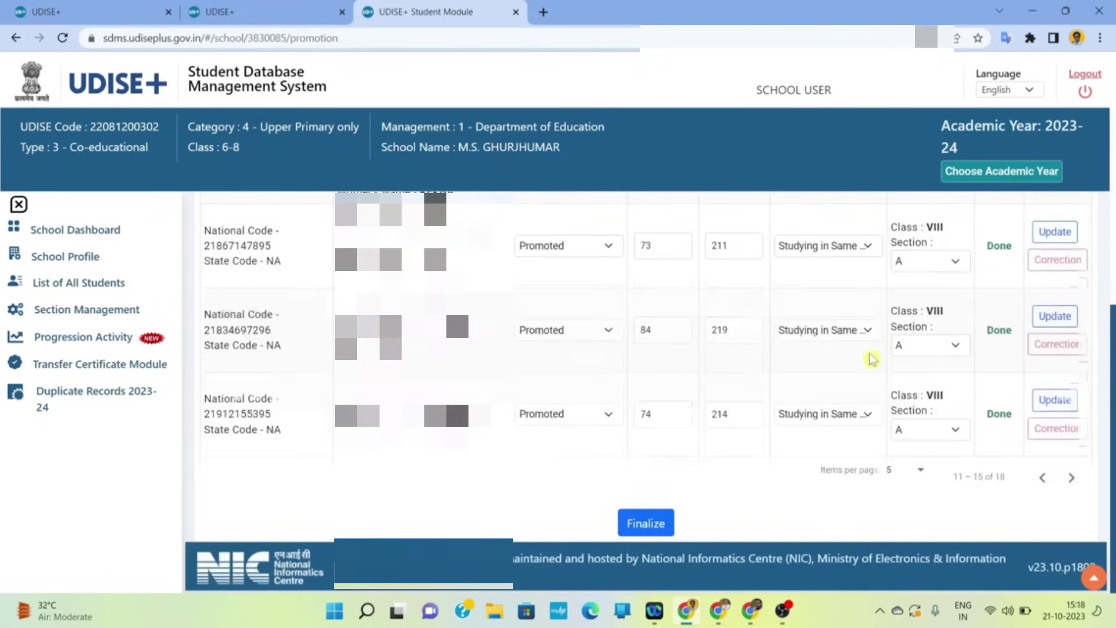
left_click(1043, 478)
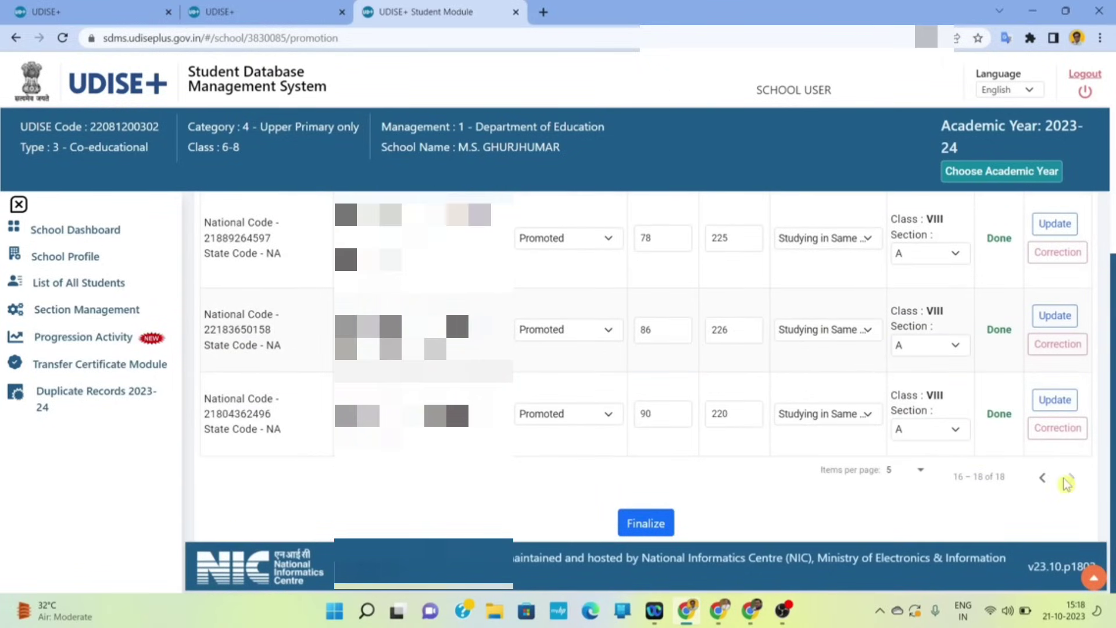
scroll(656, 312, "up", 3)
scroll(656, 312, "down", 3)
scroll(673, 356, "up", 3)
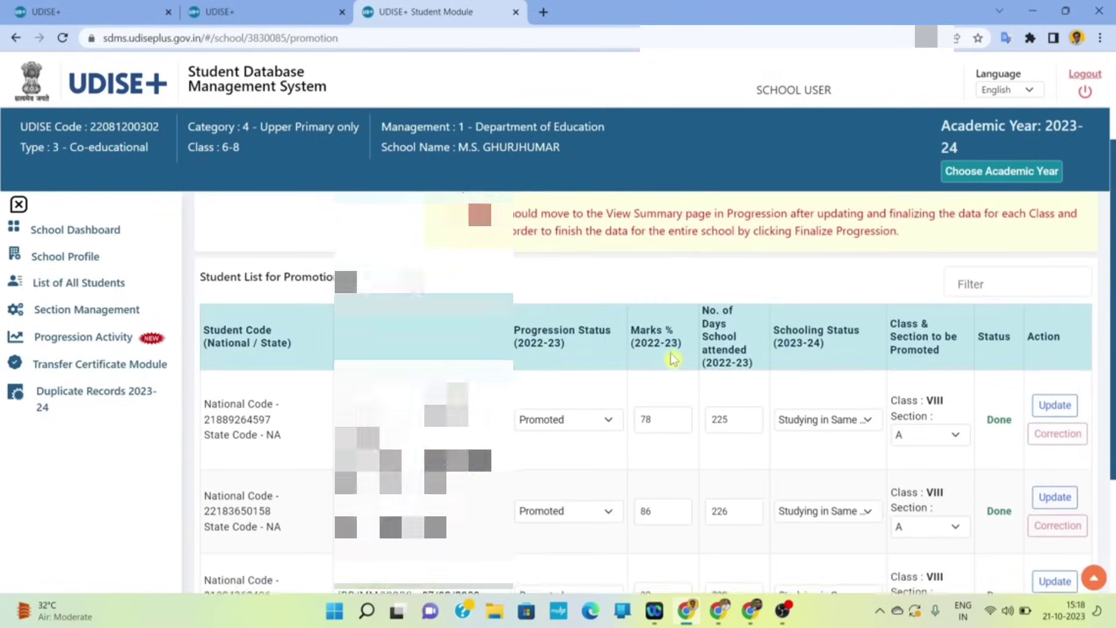
scroll(674, 359, "down", 3)
- Finalize and confirm the Class VII-A promotion to Class VIII
left_click(654, 520)
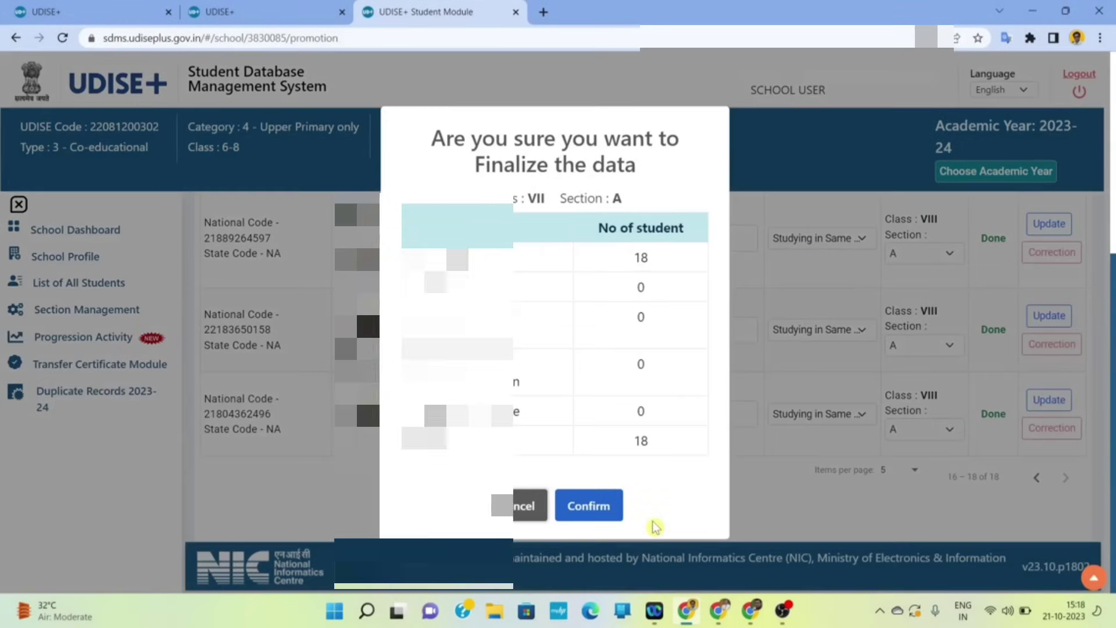
left_click(605, 518)
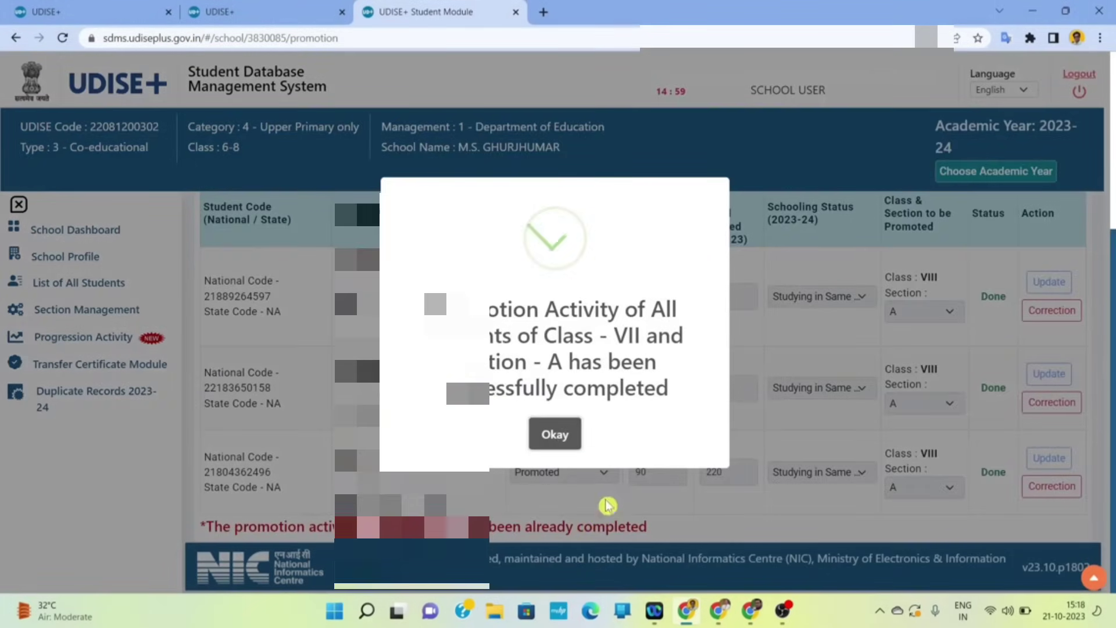
left_click(554, 434)
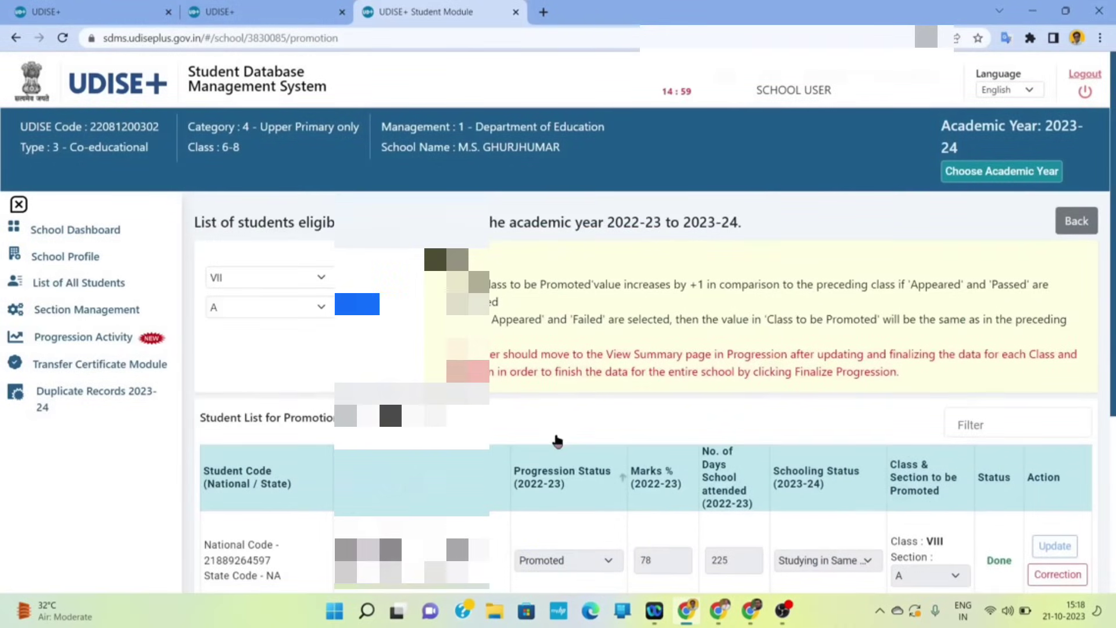
- Load the promotion list for Class VIII, section A
left_click(253, 276)
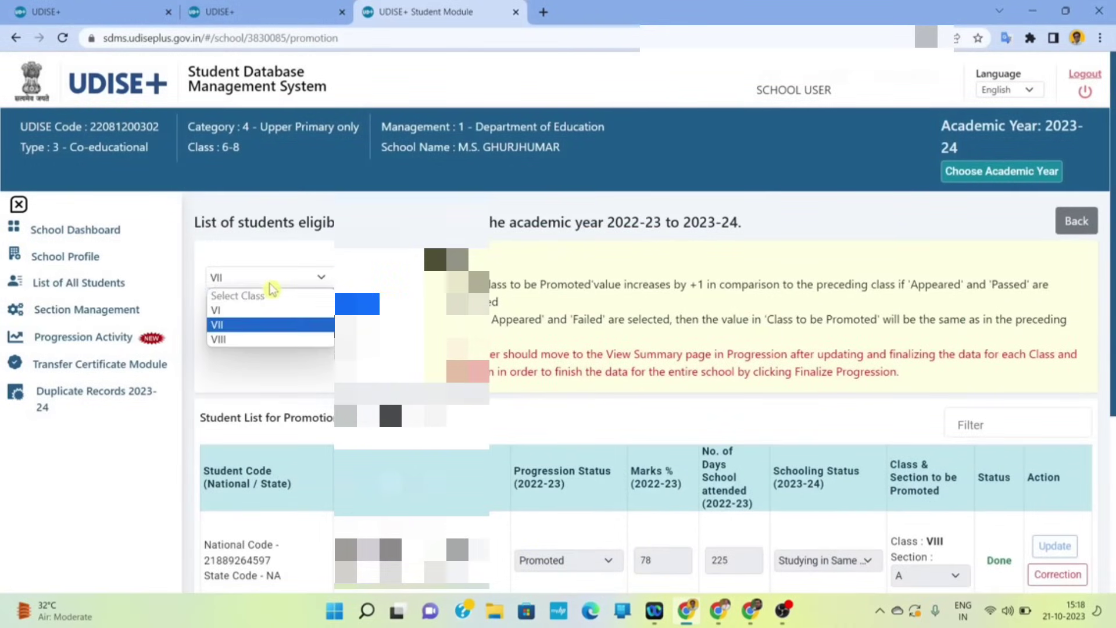
left_click(247, 340)
left_click(273, 307)
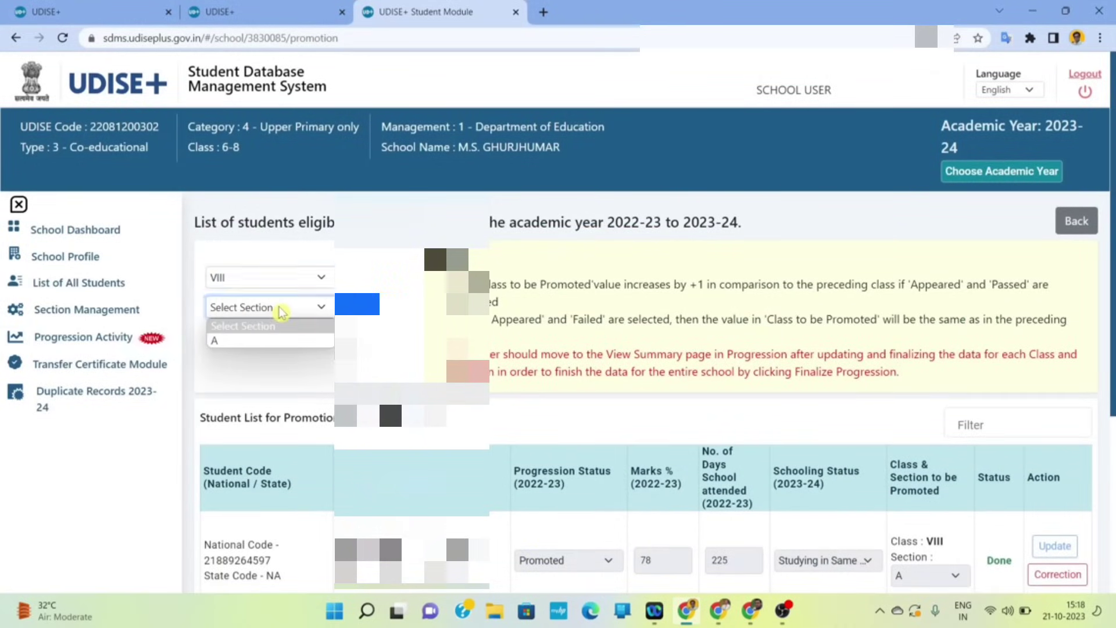
left_click(254, 344)
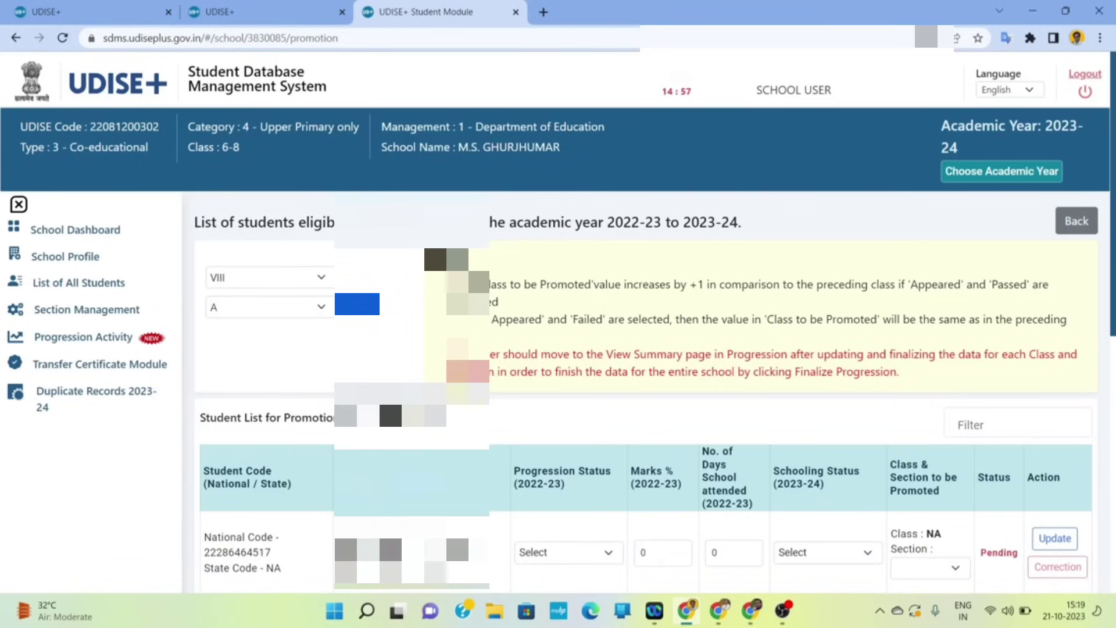
- Page through all 17 Class VIII-A students, noting the two still Pending
scroll(499, 415, "down", 2)
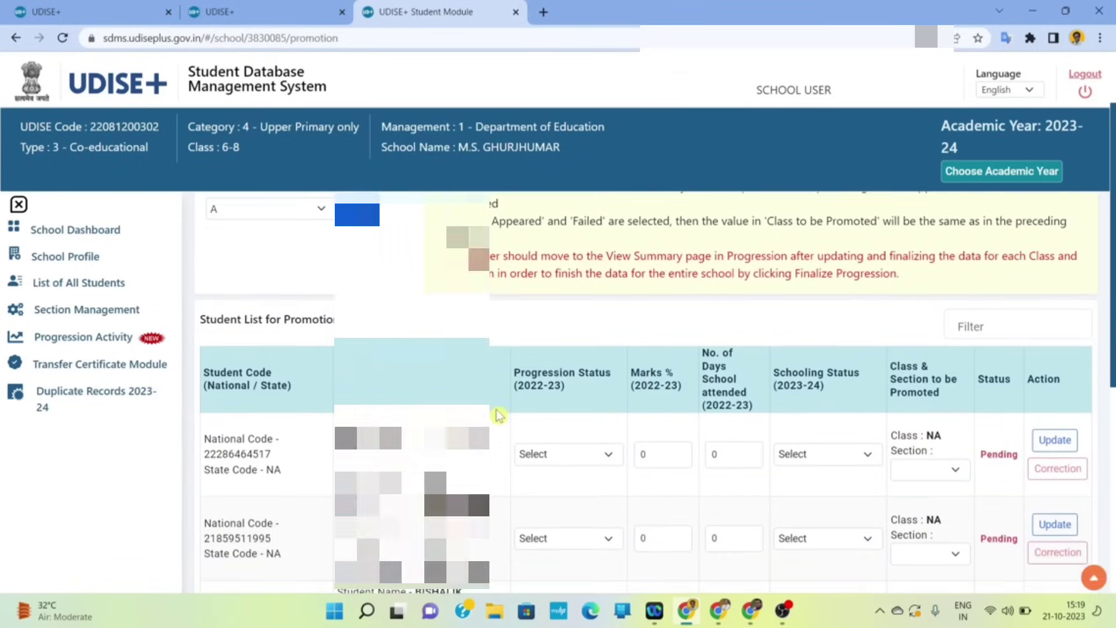
scroll(499, 415, "down", 2)
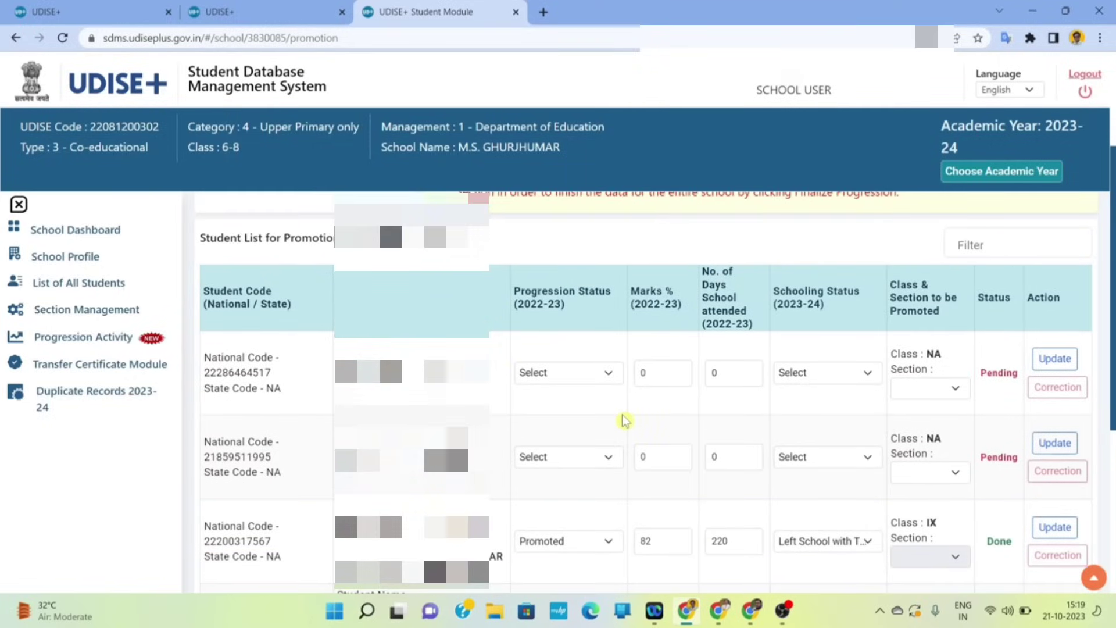
scroll(624, 419, "down", 6)
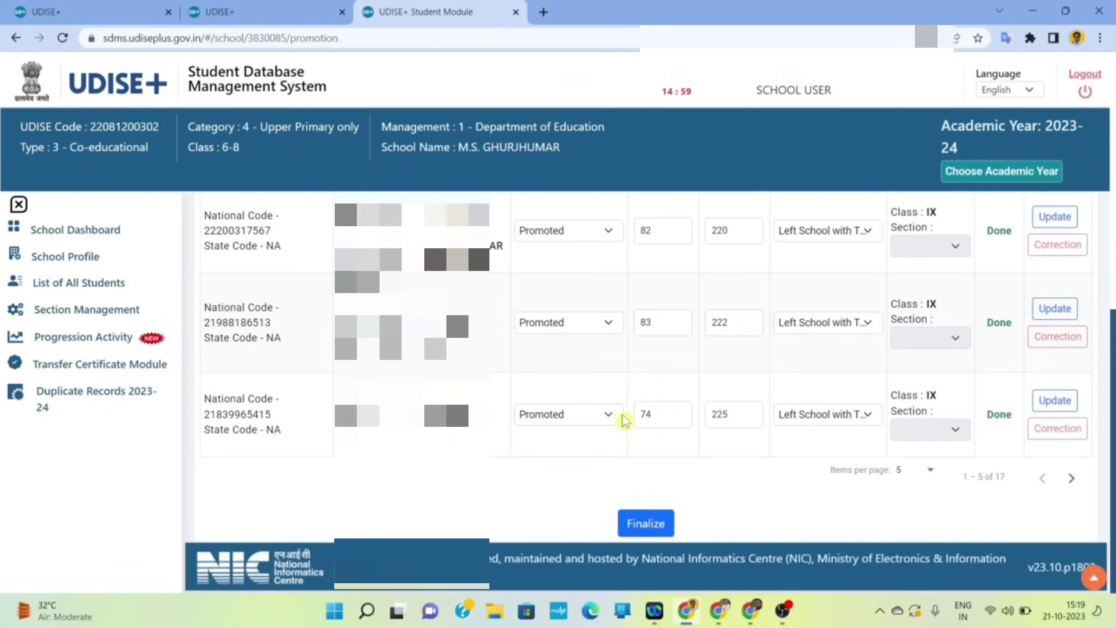
left_click(1072, 478)
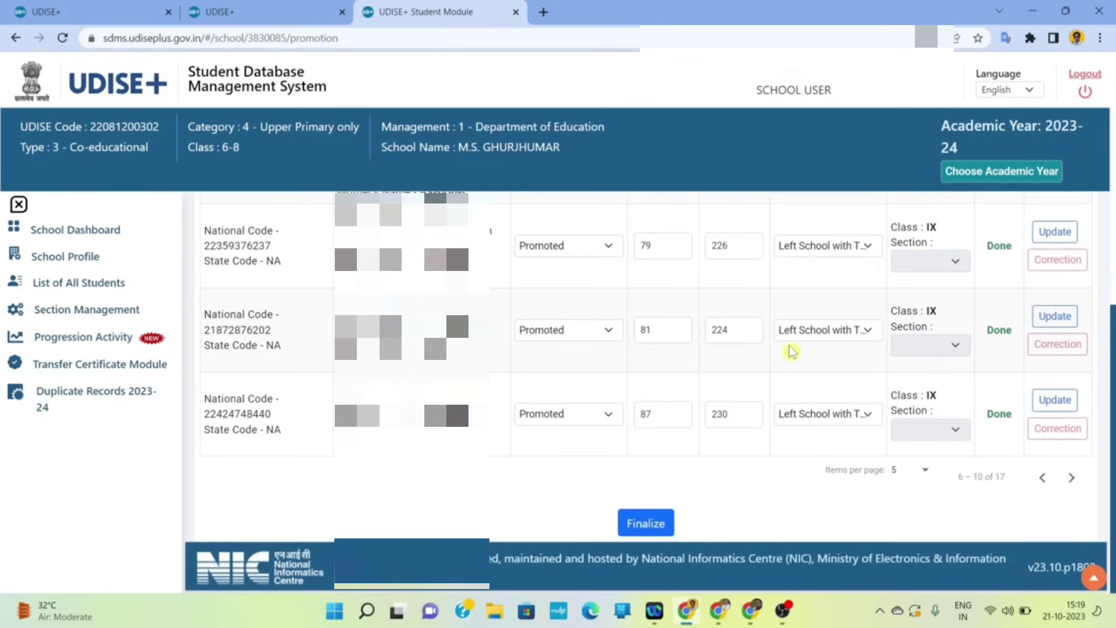
left_click(1069, 479)
scroll(708, 406, "up", 3)
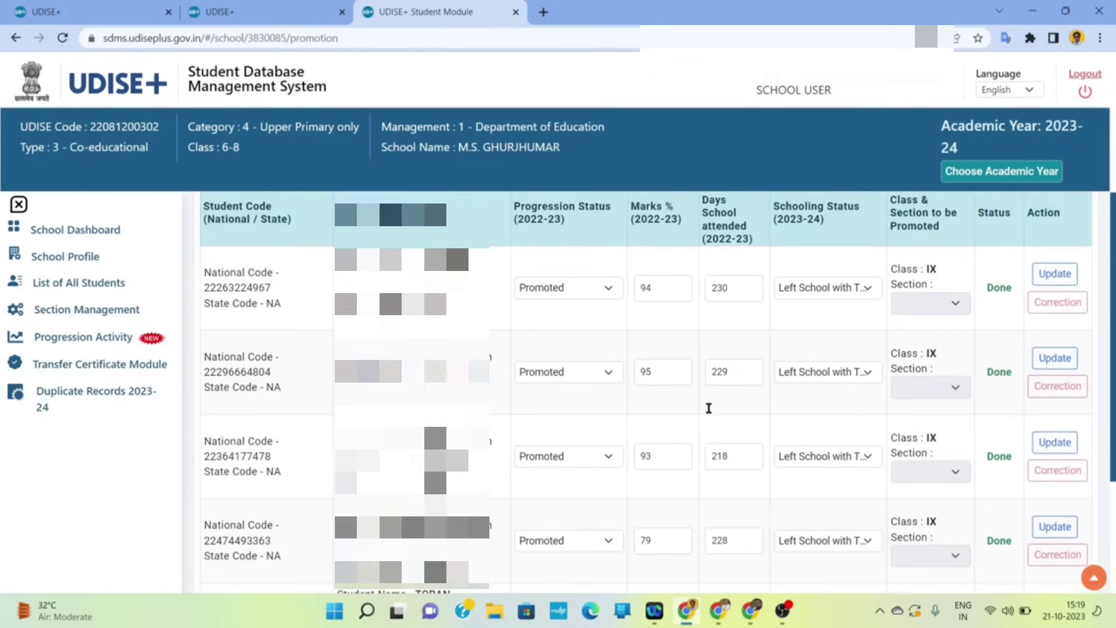
scroll(709, 408, "down", 3)
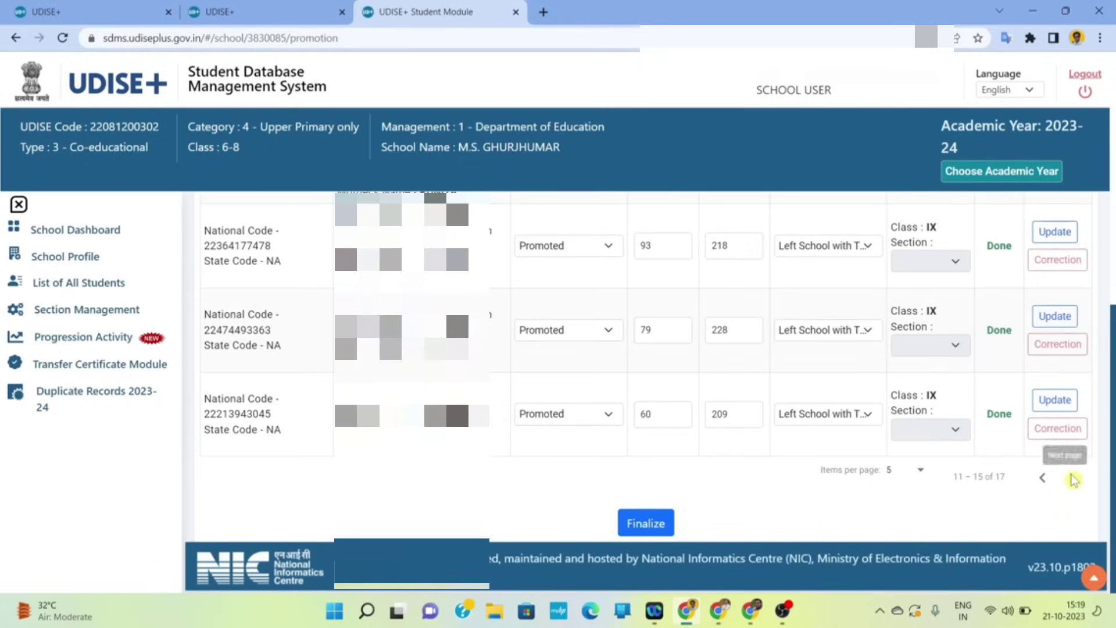
scroll(837, 381, "up", 3)
scroll(838, 381, "down", 3)
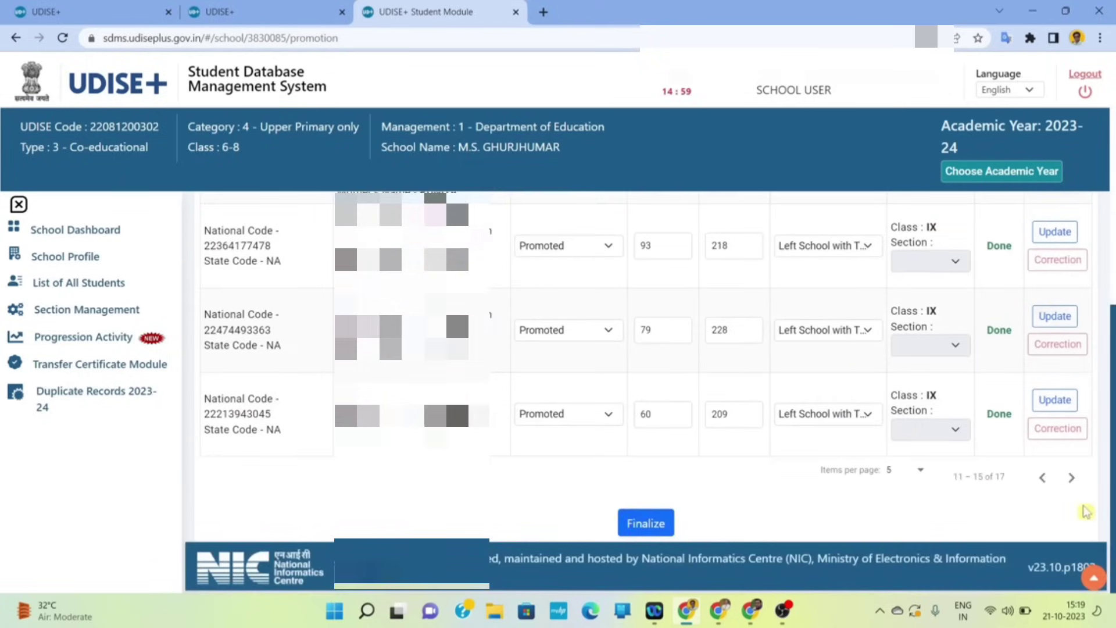
- Back on the first page, mark the first pending student Promoted with 209 days attended
left_click(1042, 482)
left_click(1042, 481)
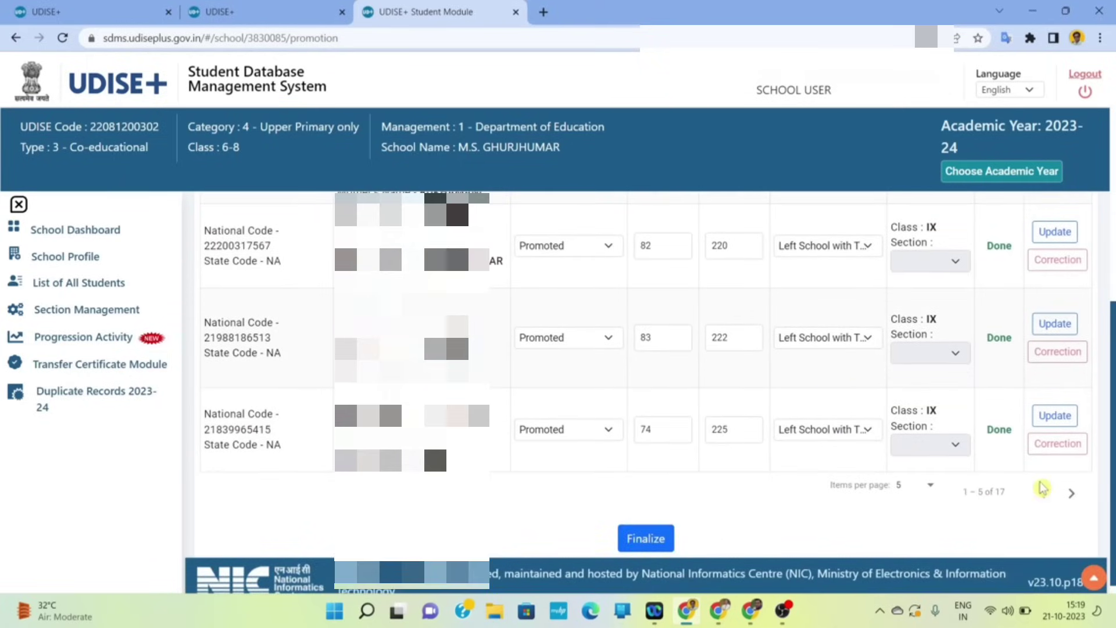
scroll(743, 389, "up", 5)
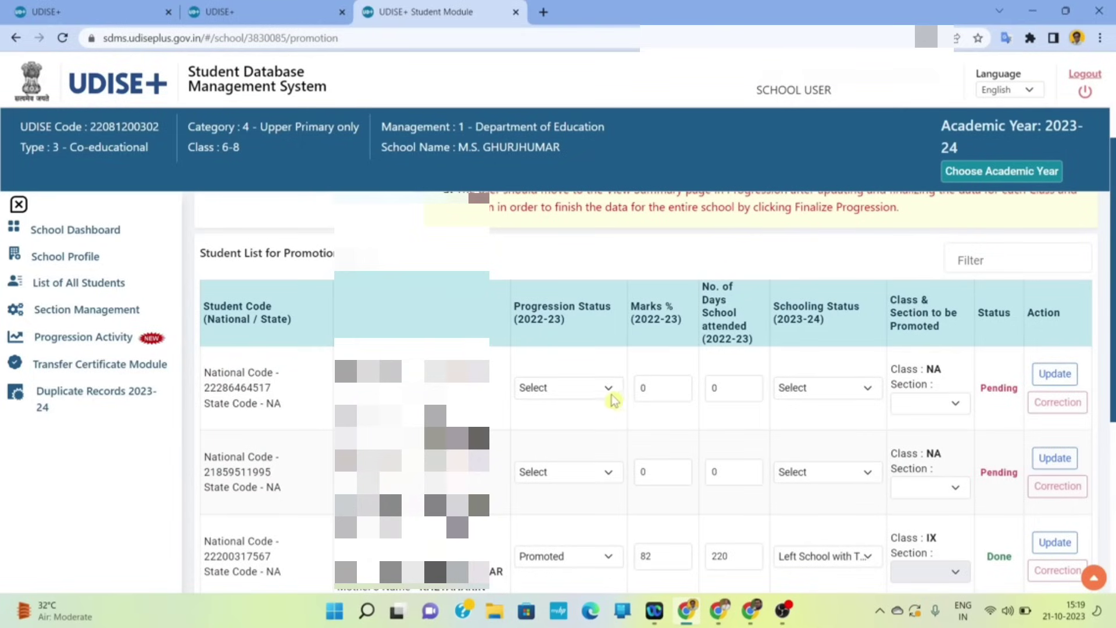
left_click(611, 393)
left_click(562, 421)
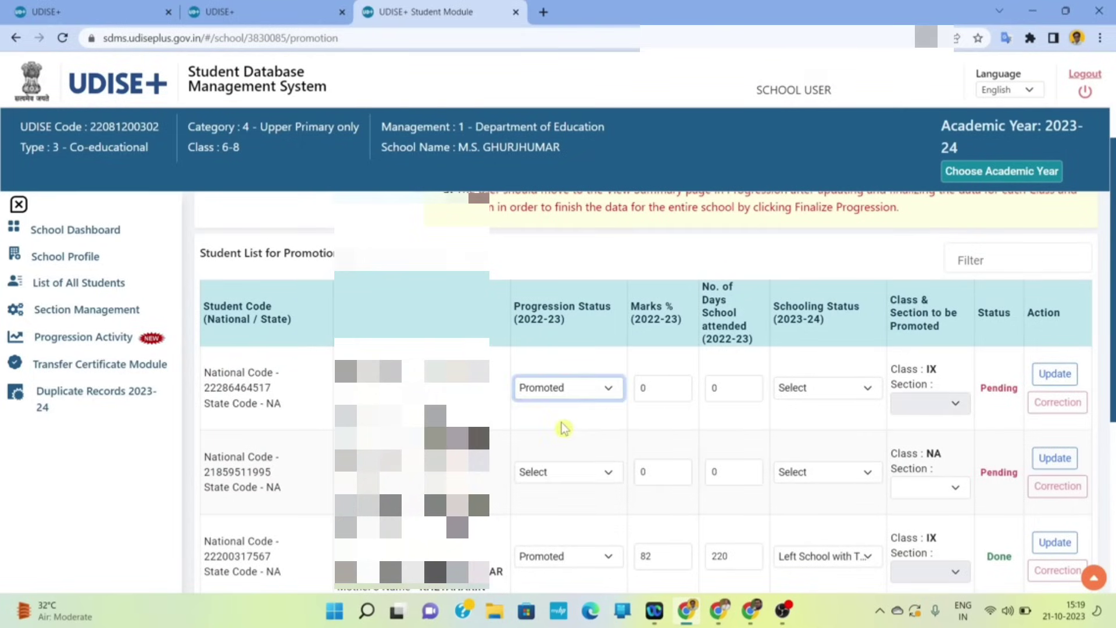
left_click(661, 387)
key("BackSpace")
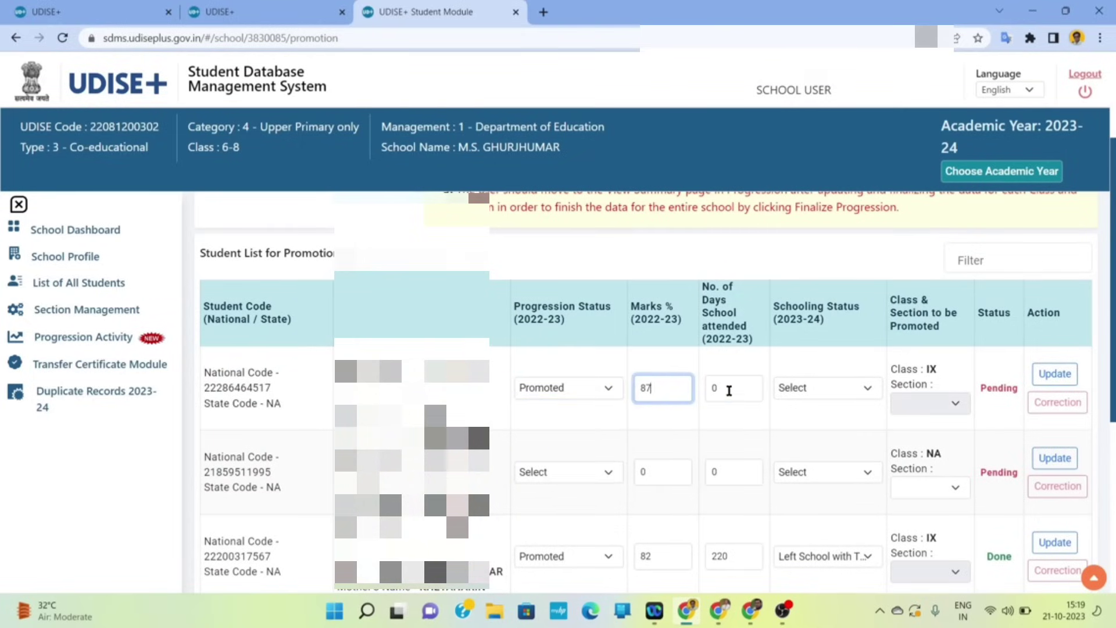
left_click(732, 388)
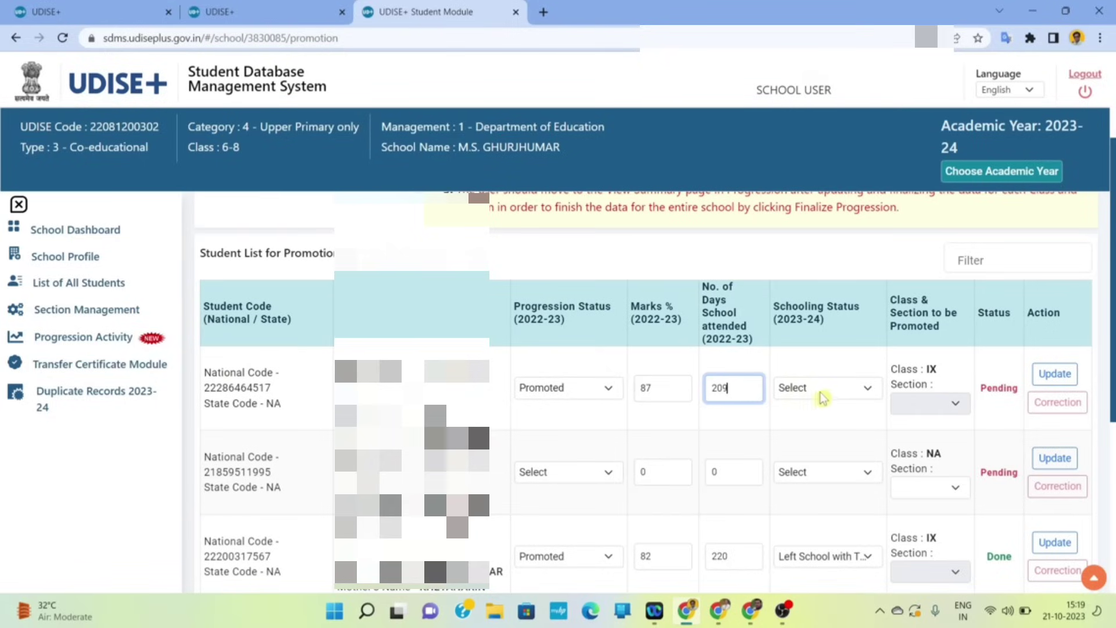
left_click(836, 394)
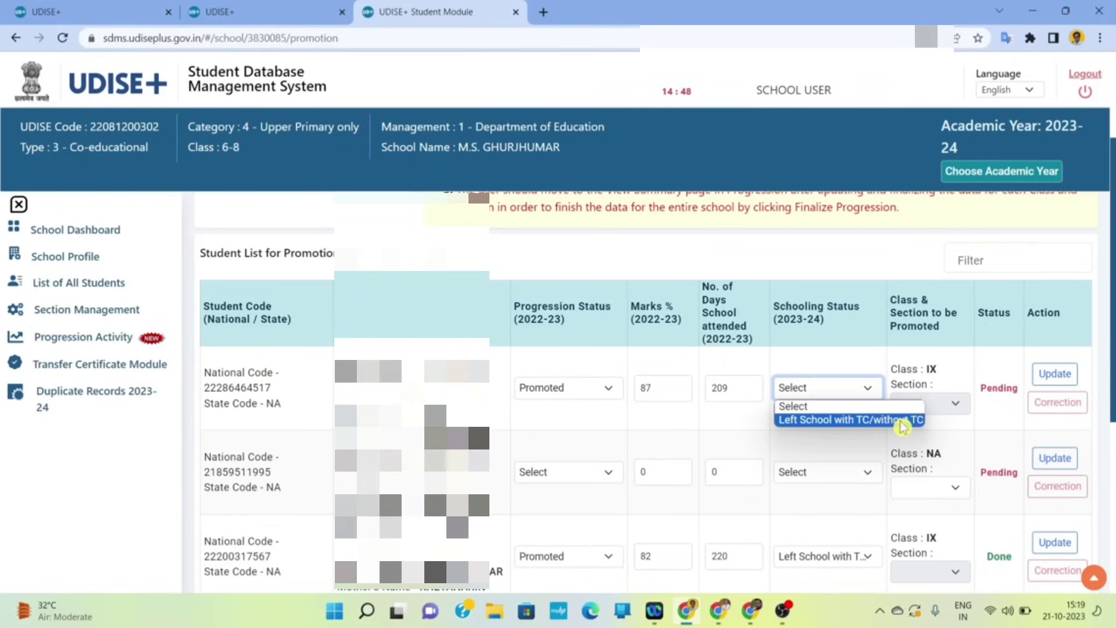
- Try each progression option for row 1, then settle on Promoted and Left School with TC/without TC
left_click(610, 389)
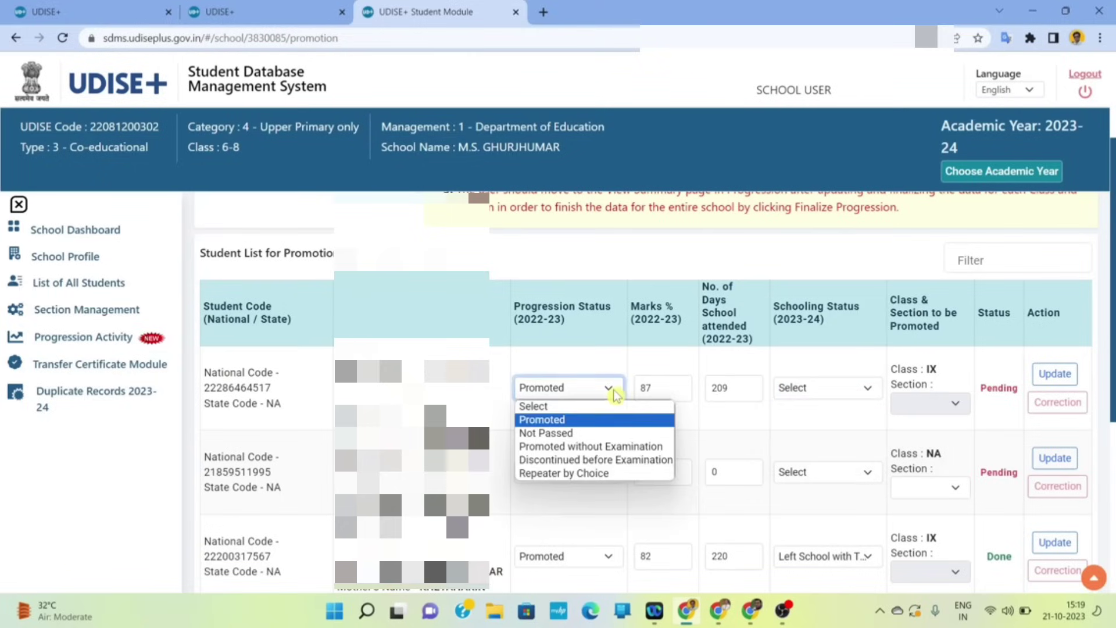
left_click(569, 433)
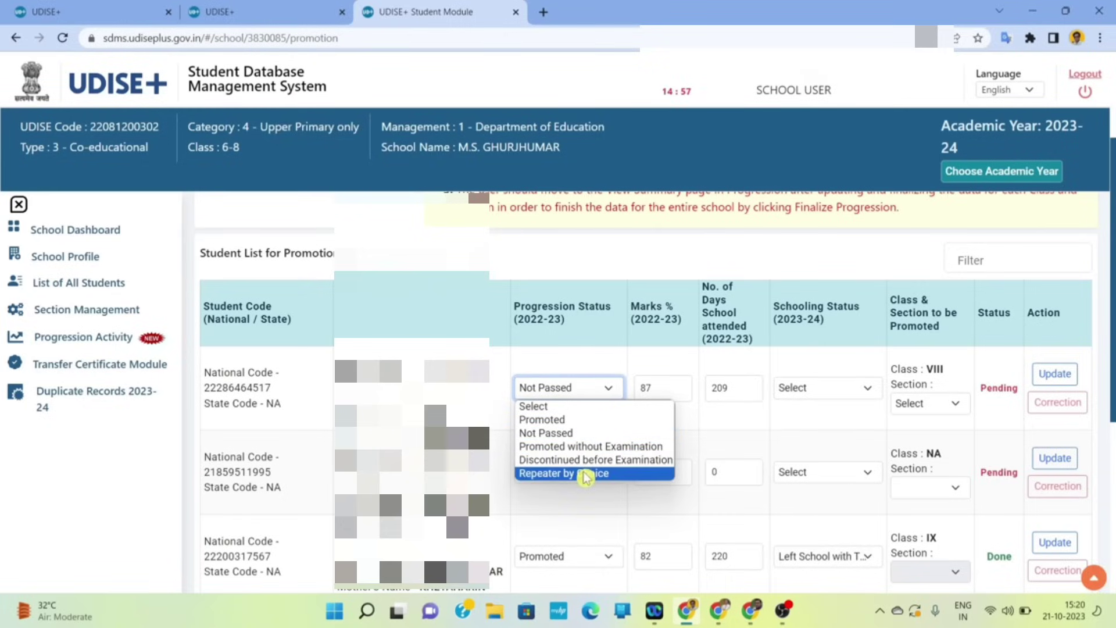
left_click(585, 477)
left_click(608, 391)
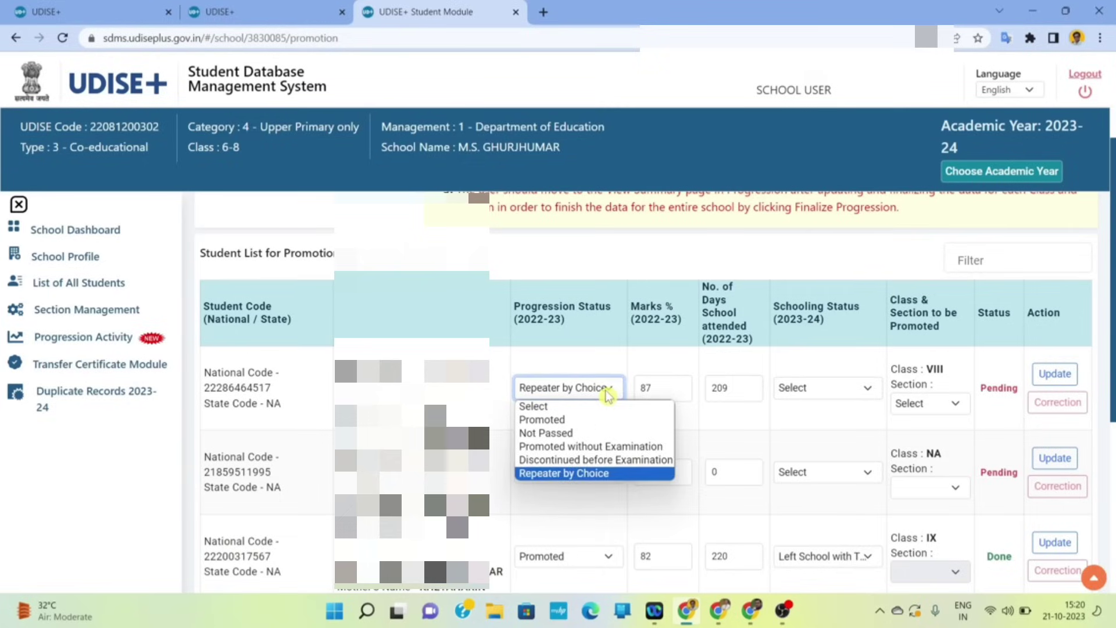
left_click(594, 460)
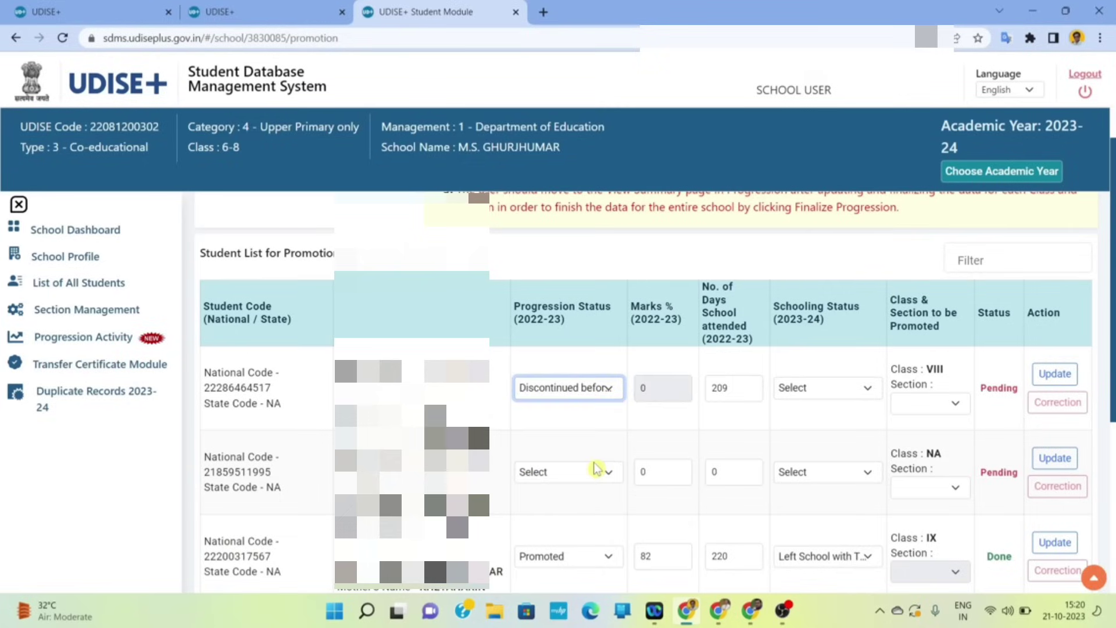
left_click(608, 387)
left_click(591, 446)
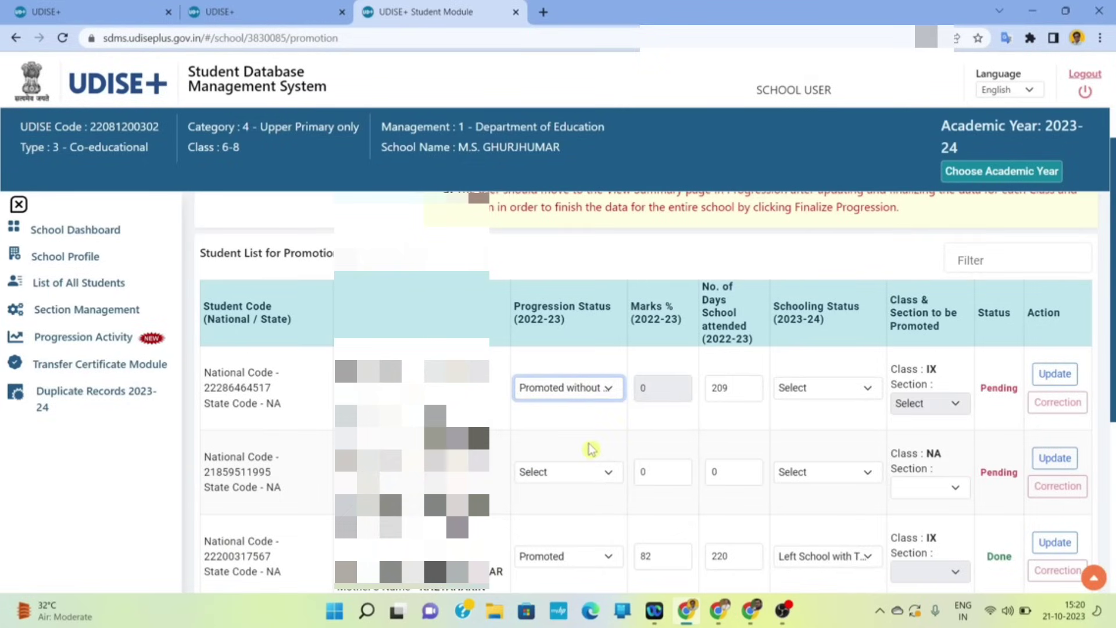
left_click(606, 389)
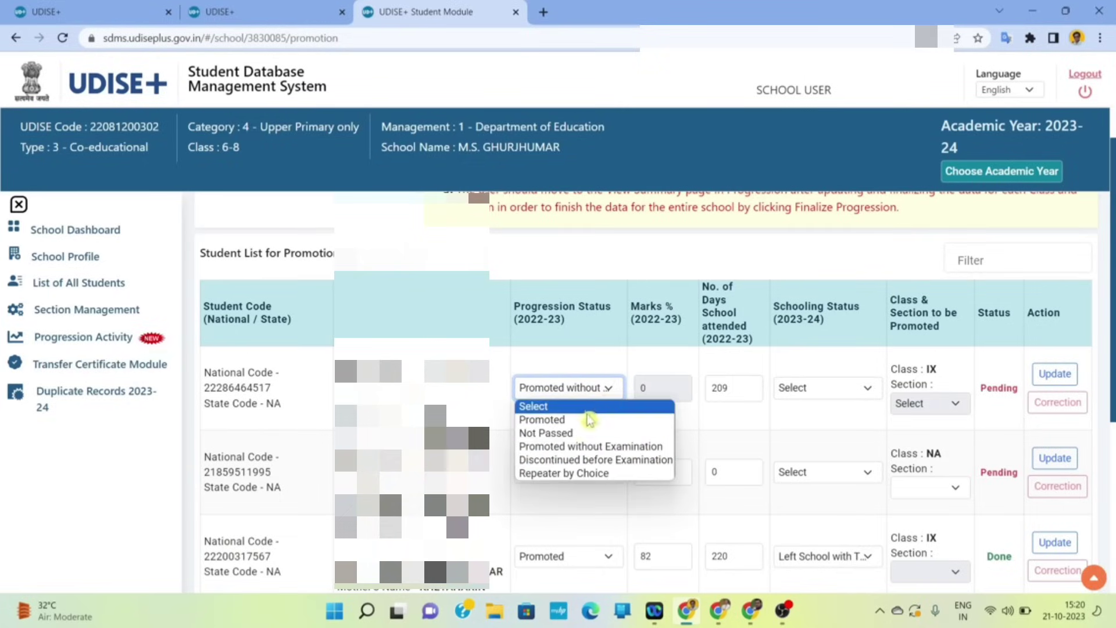
left_click(571, 420)
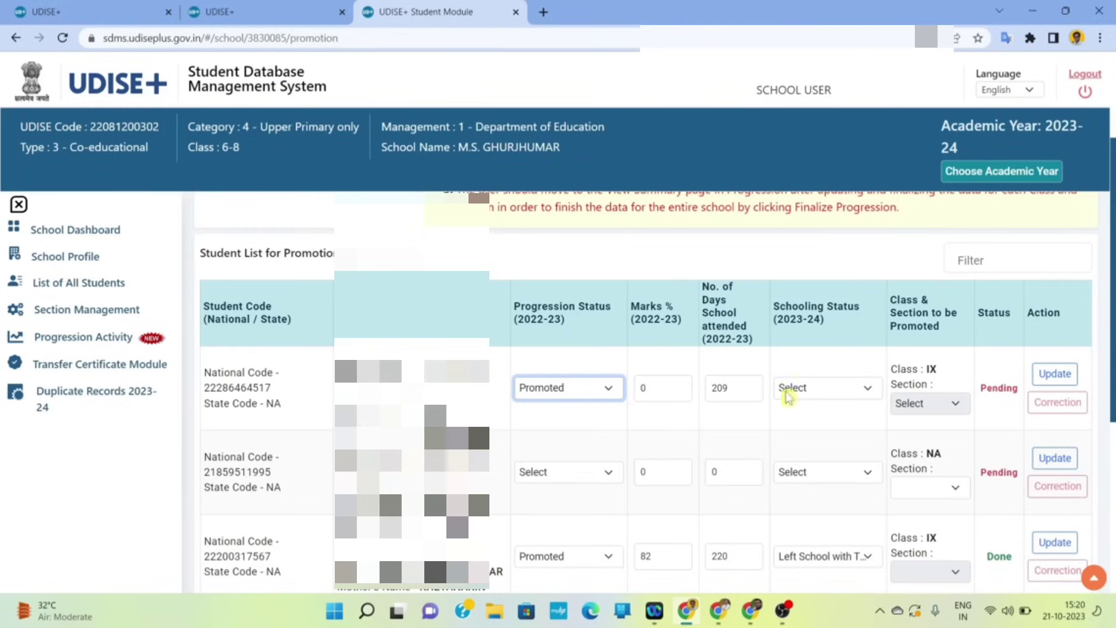
left_click(802, 390)
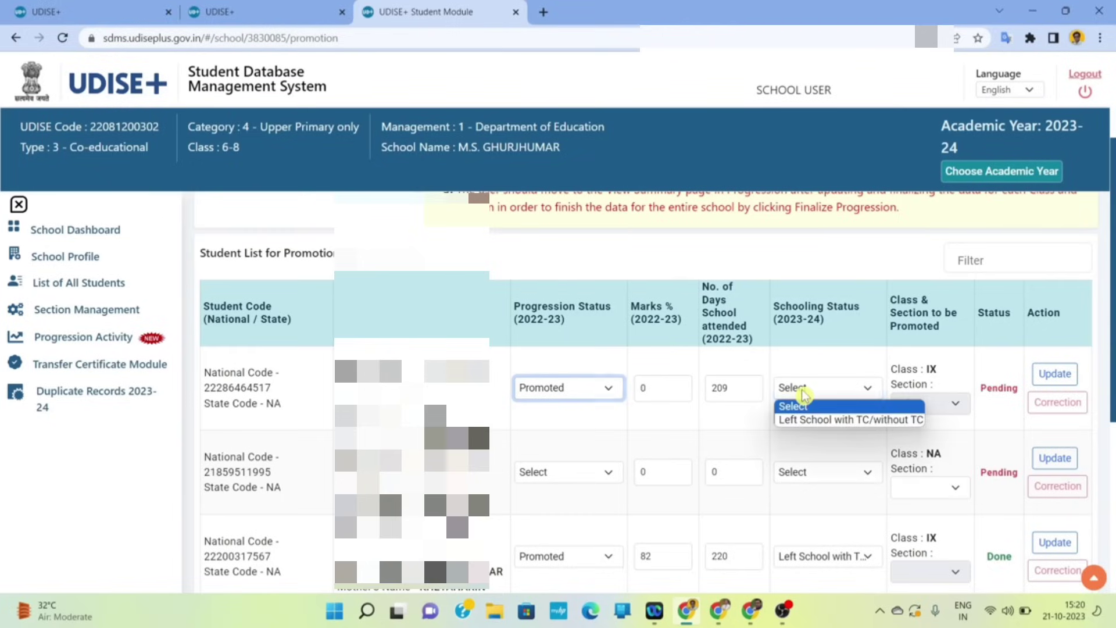
left_click(824, 420)
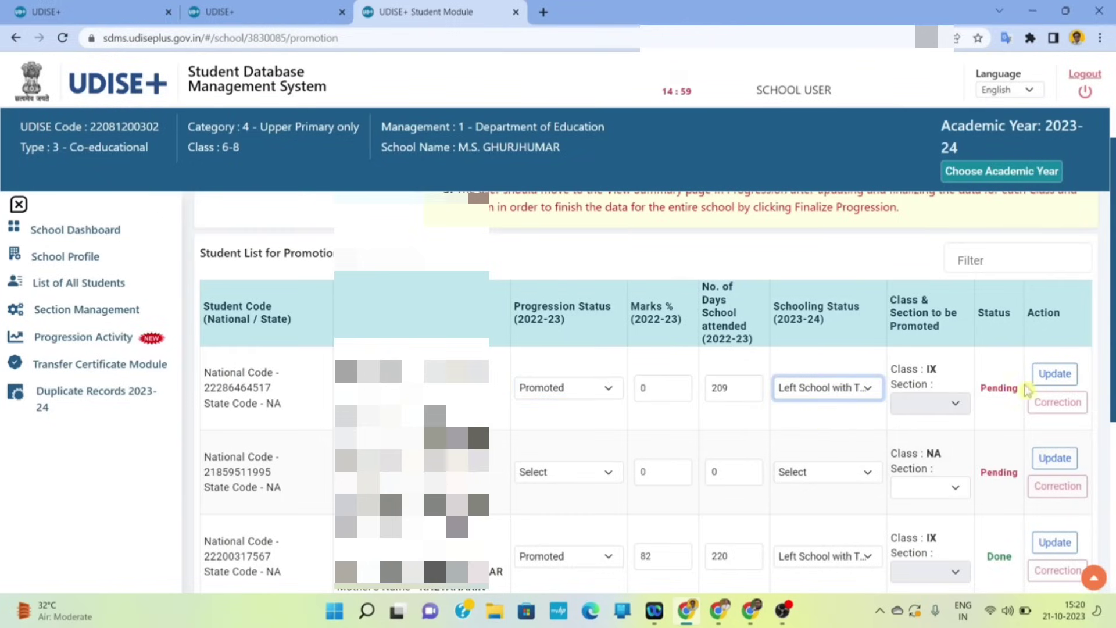
- Replace the first student's 0 marks with 89 and save the record via Update
left_click(1057, 375)
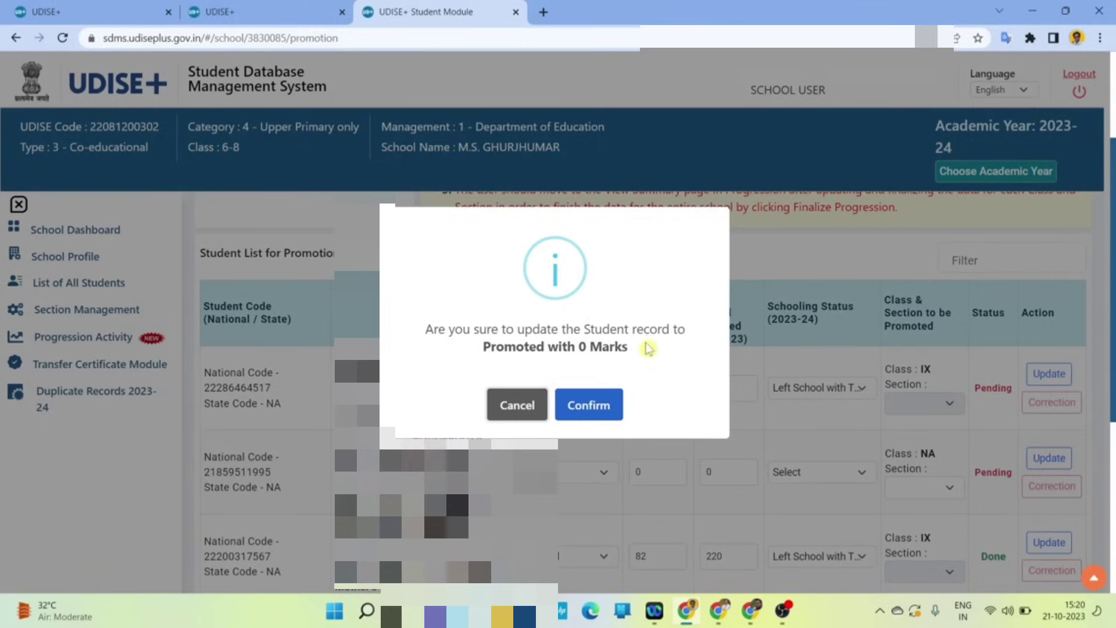
left_click(532, 398)
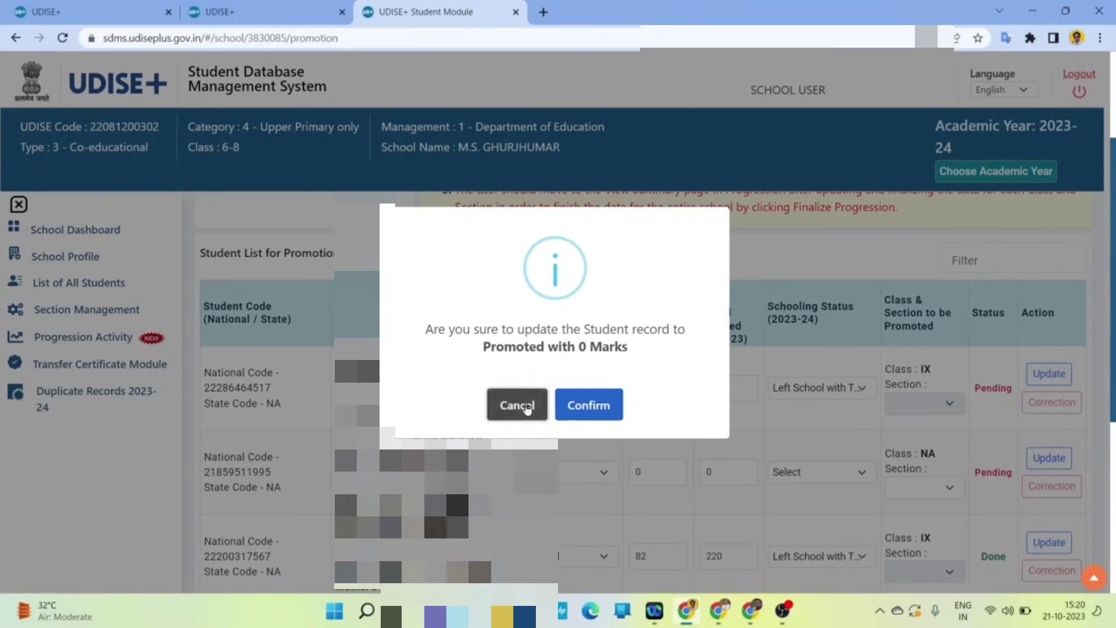
left_click(649, 389)
key("BackSpace")
type("8")
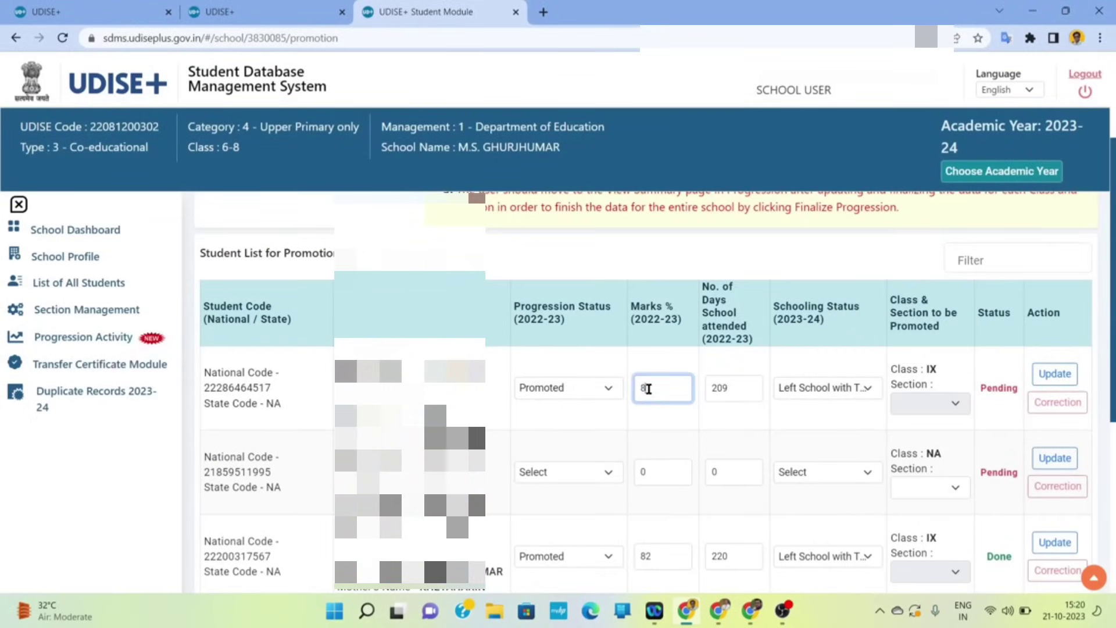
type("9")
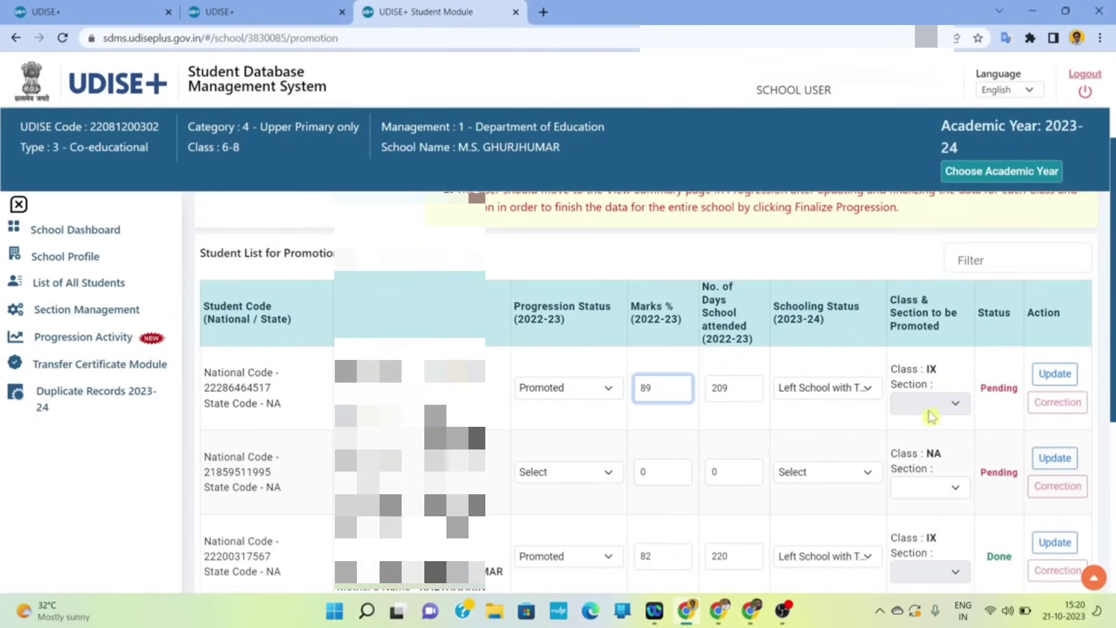
left_click(1064, 382)
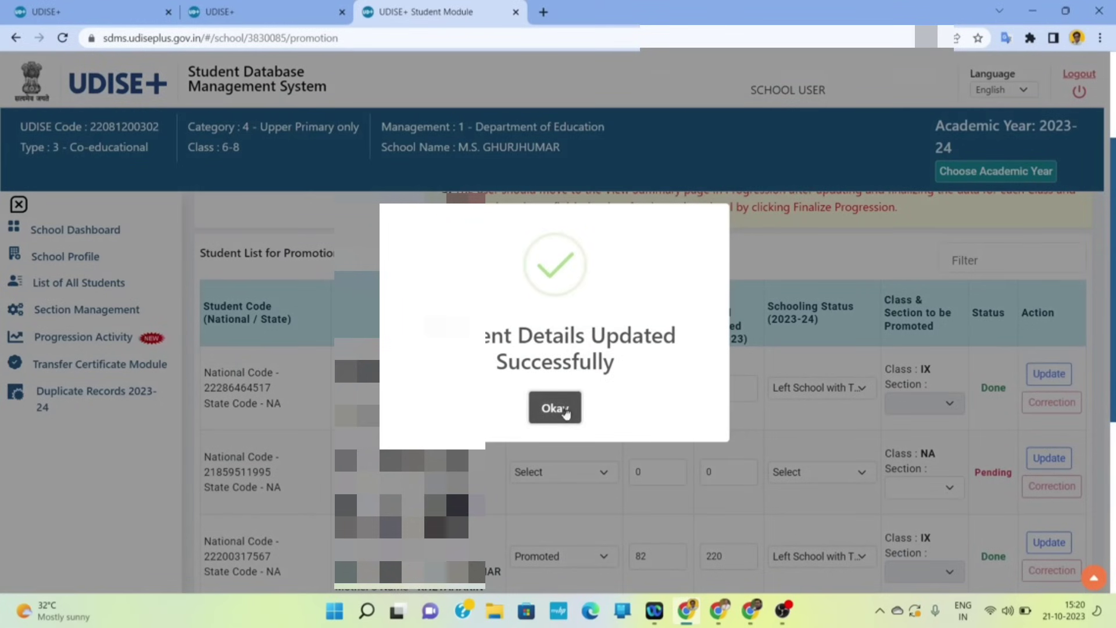
left_click(566, 410)
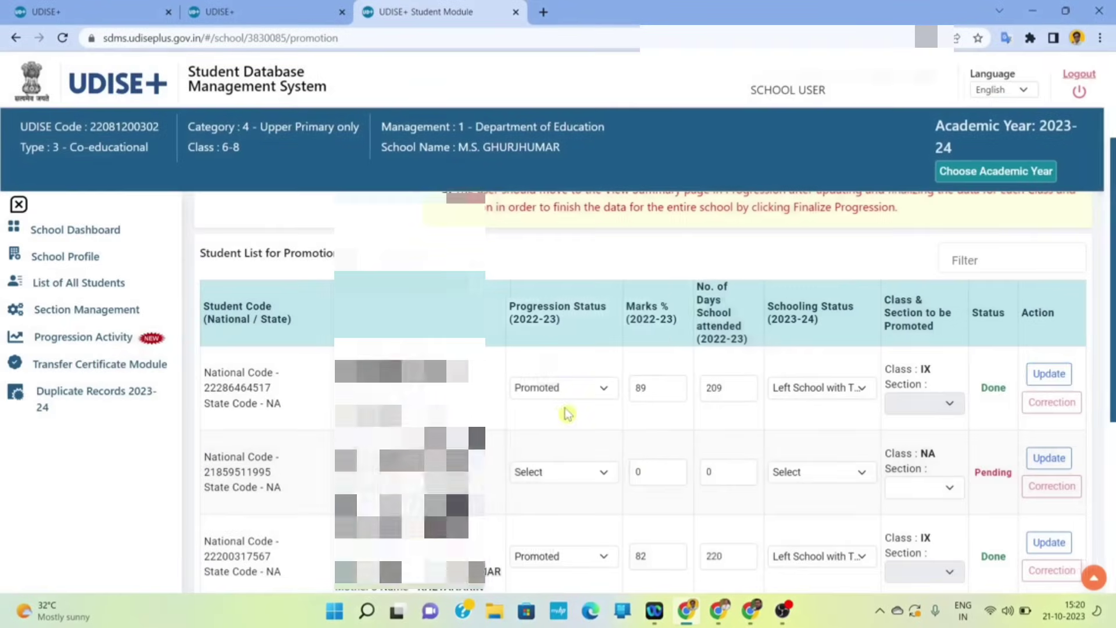
left_click(586, 481)
- Save row 2 as Promoted with 92 marks, 212 days and Left School with TC/without TC
left_click(599, 501)
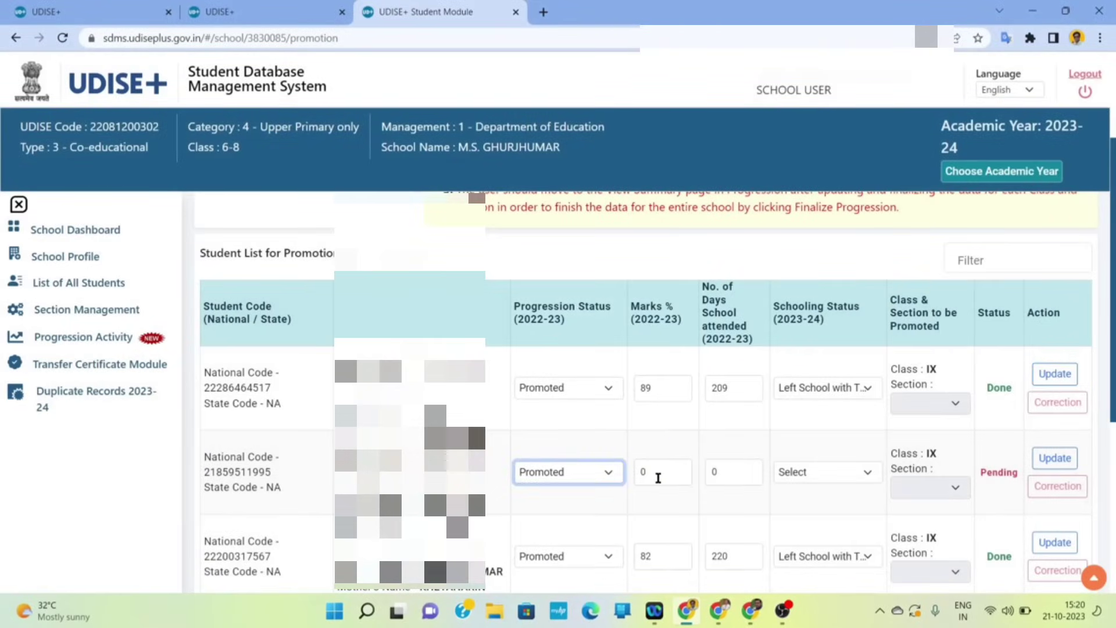
left_click(658, 478)
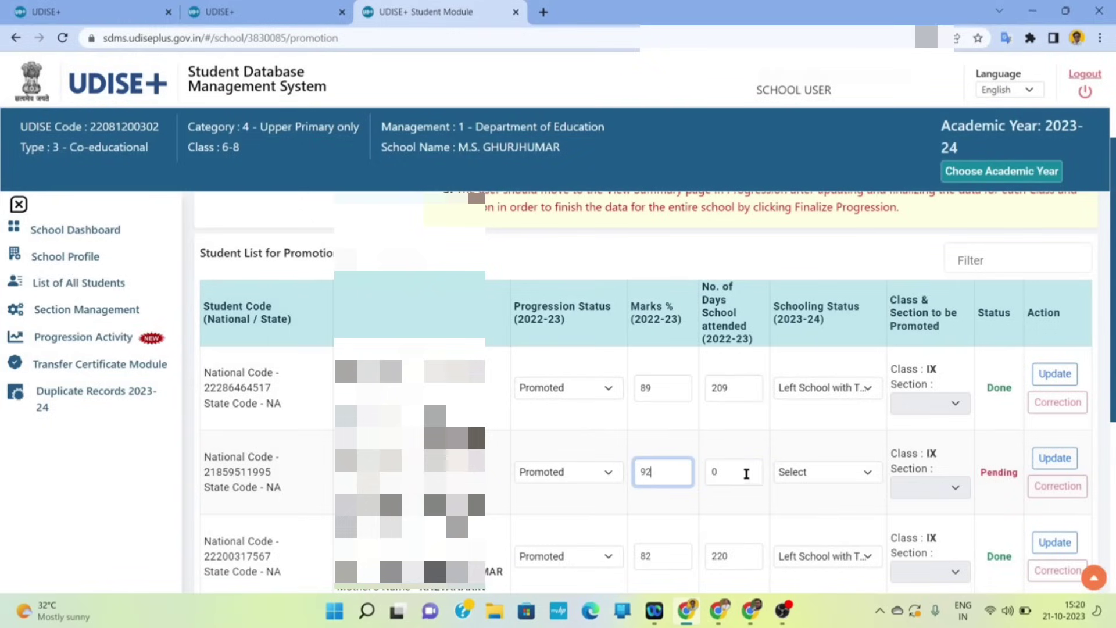
left_click(744, 472)
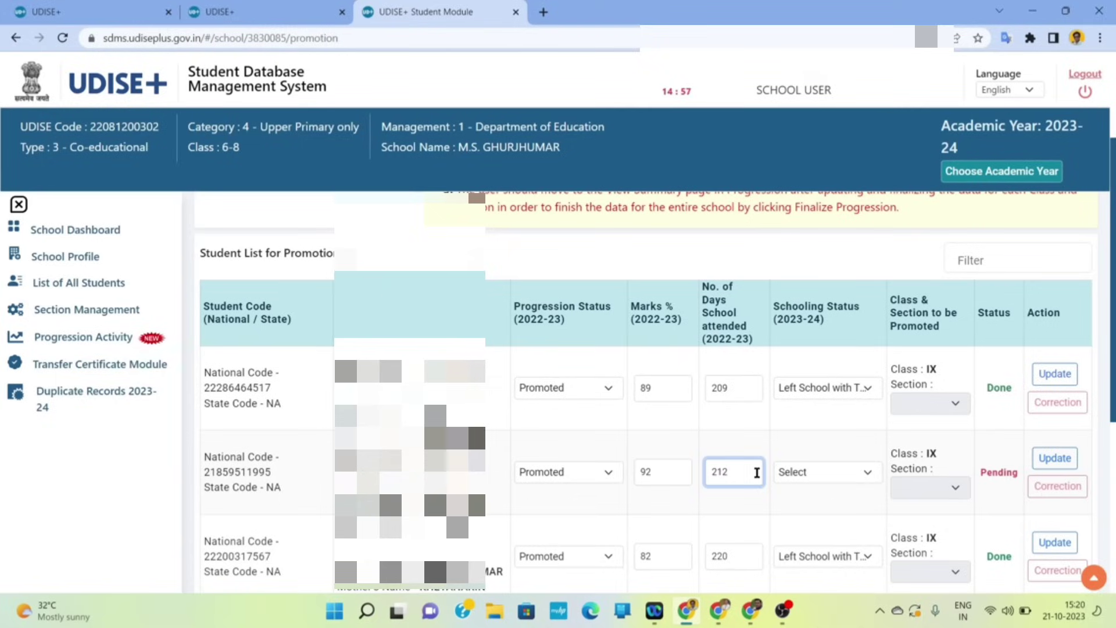
left_click(810, 474)
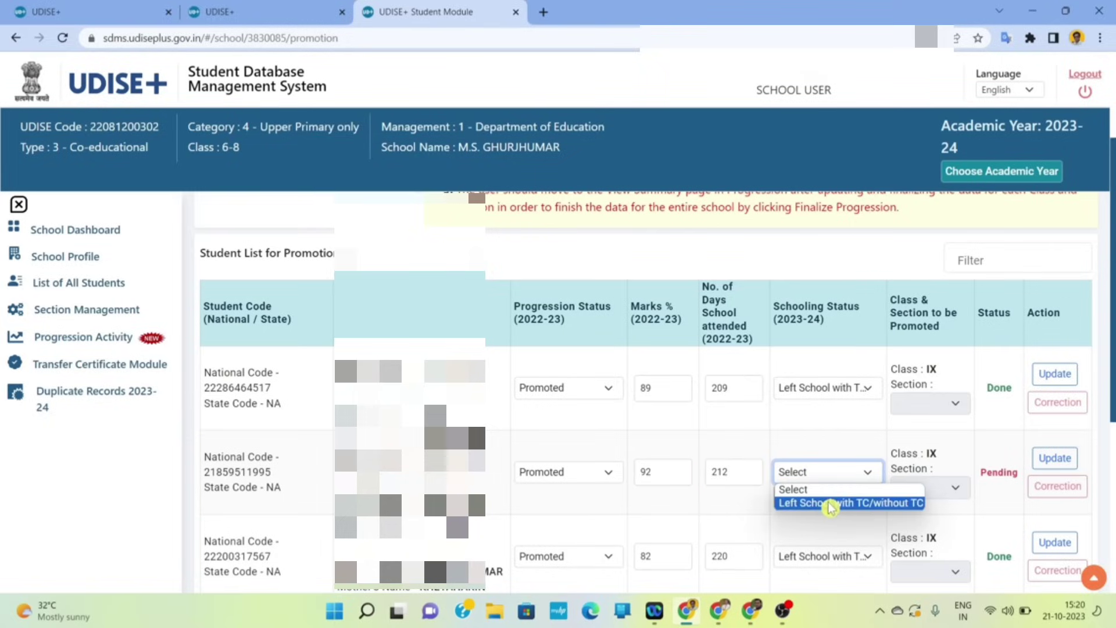
left_click(827, 503)
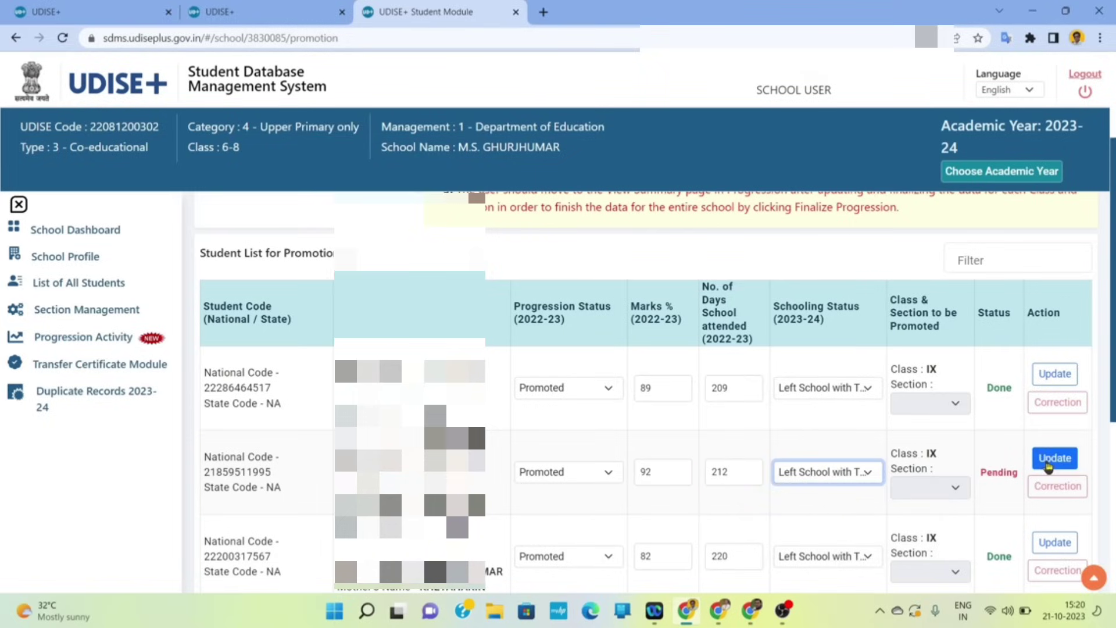
left_click(1049, 466)
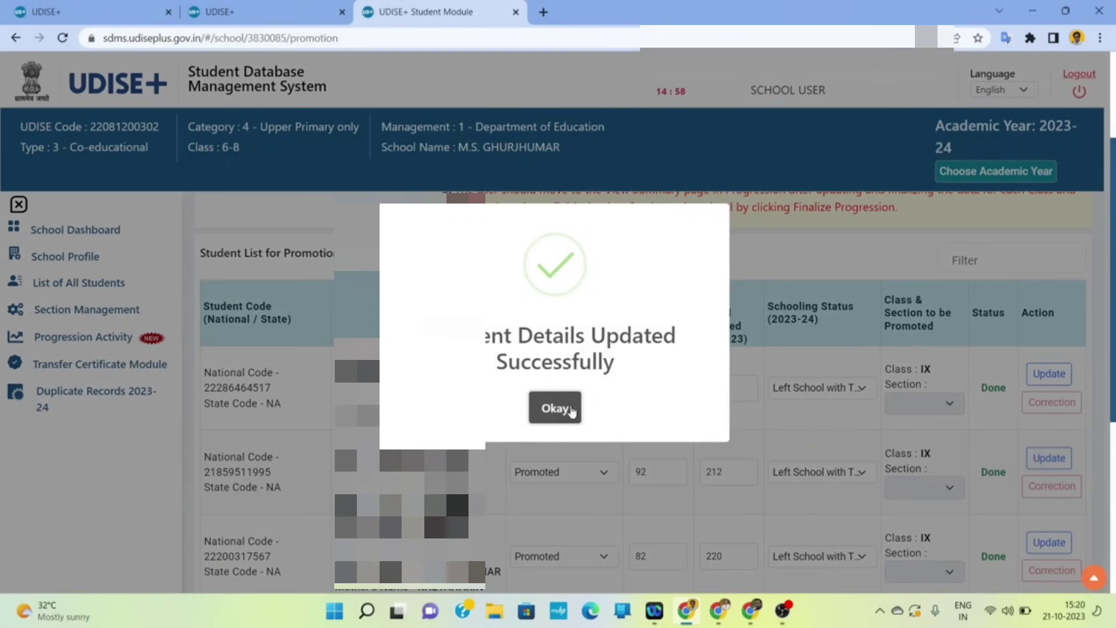
left_click(570, 411)
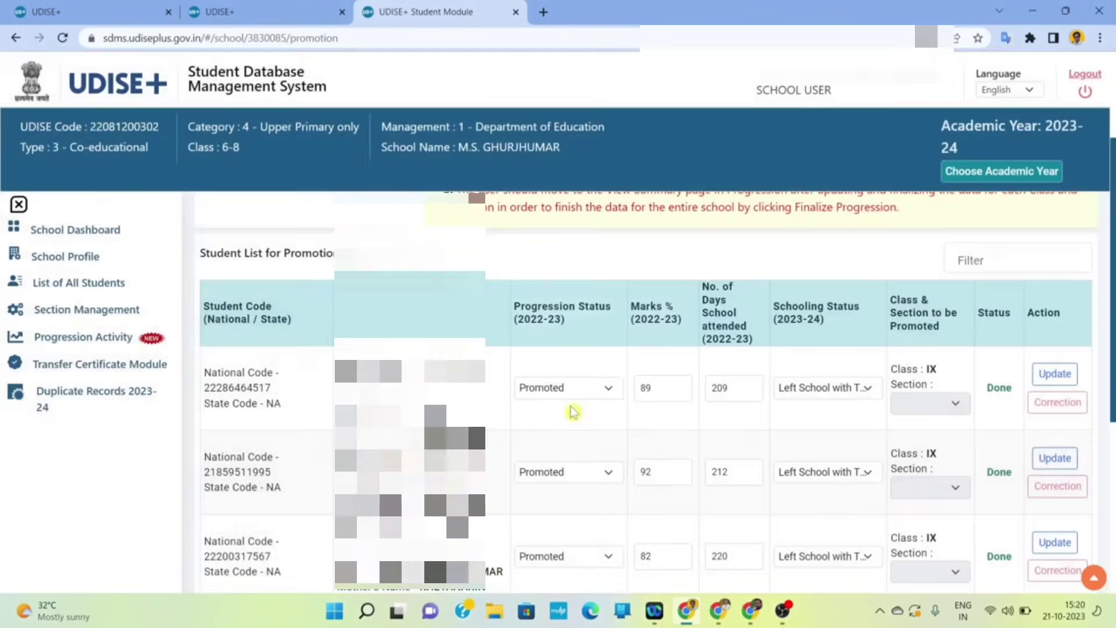
scroll(657, 444, "down", 5)
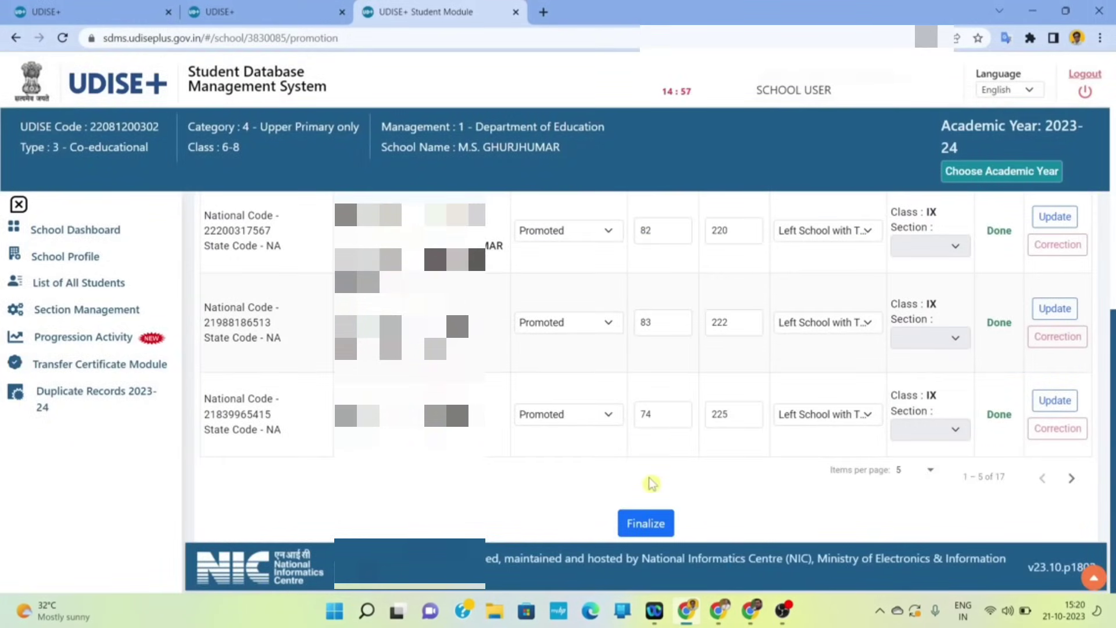
- Finalize and confirm the Class VIII-A promotion of all 17 students, then go Back
left_click(653, 525)
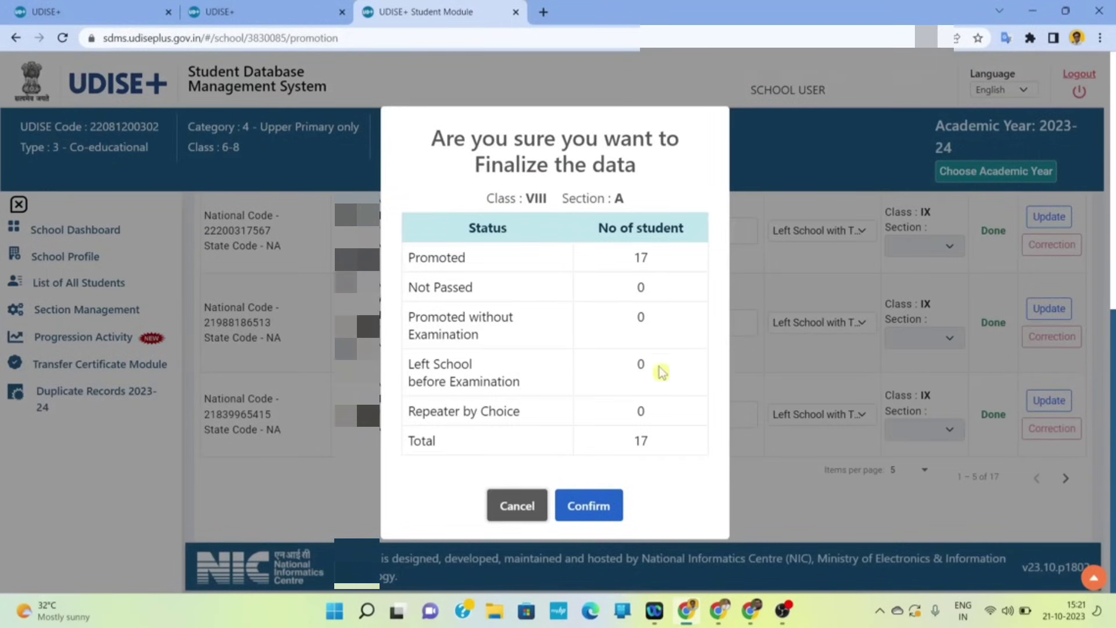
left_click(589, 507)
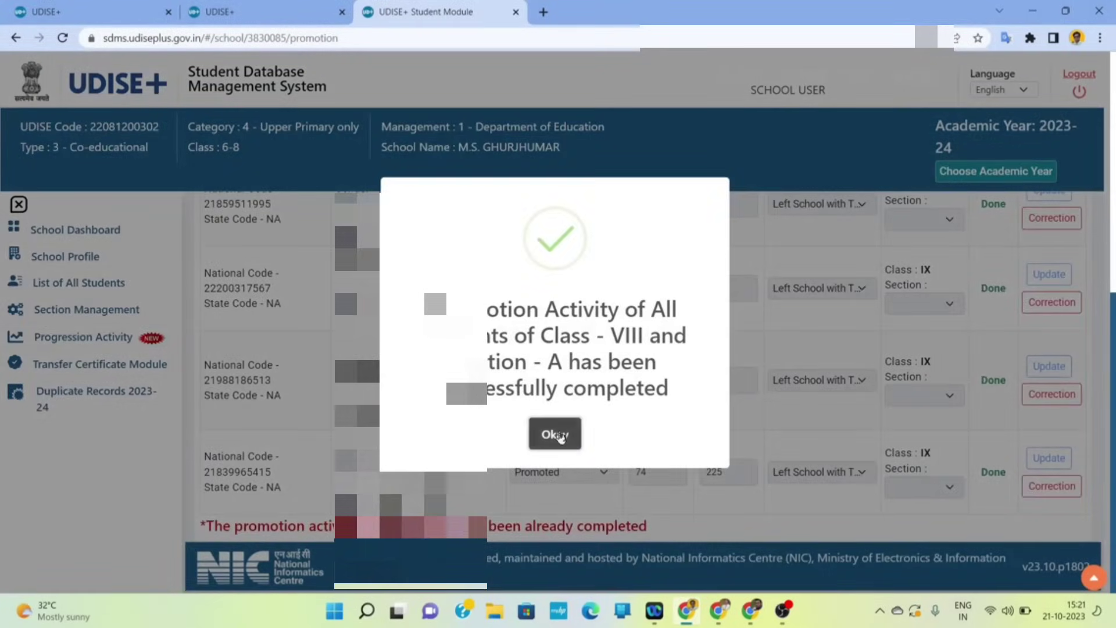
left_click(555, 434)
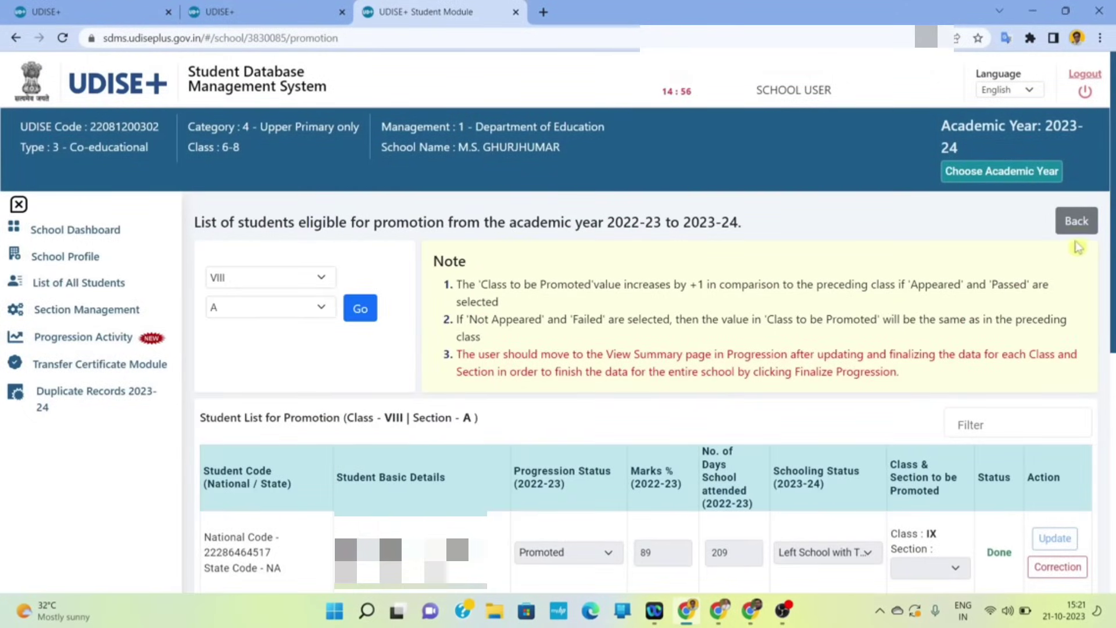
left_click(1085, 224)
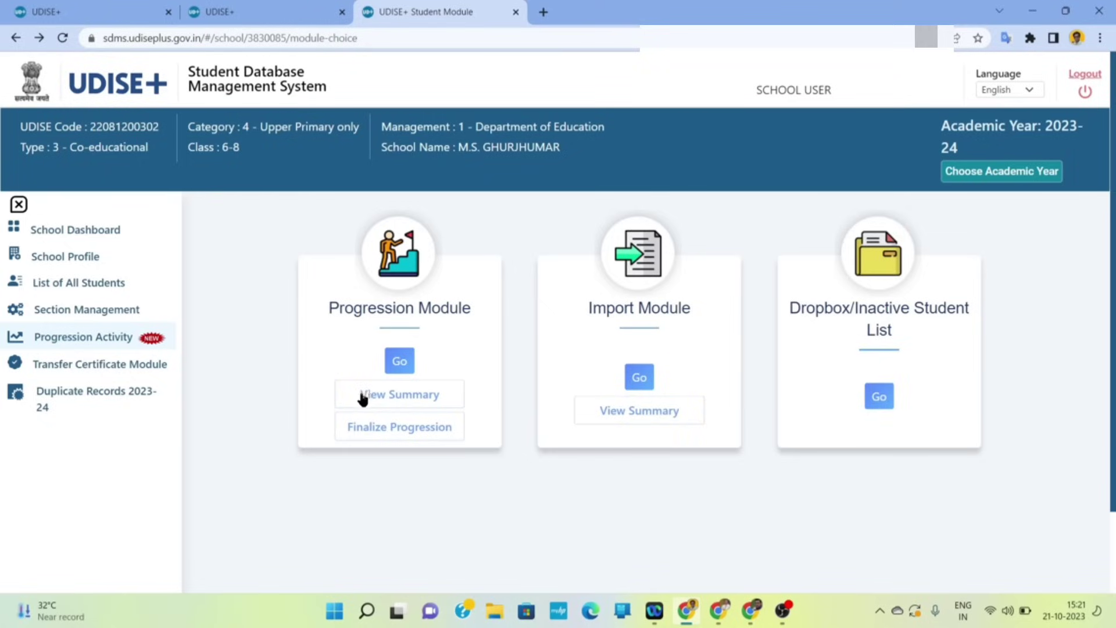
- Review the summary of all students' promotion activities, then return to the module page
left_click(393, 399)
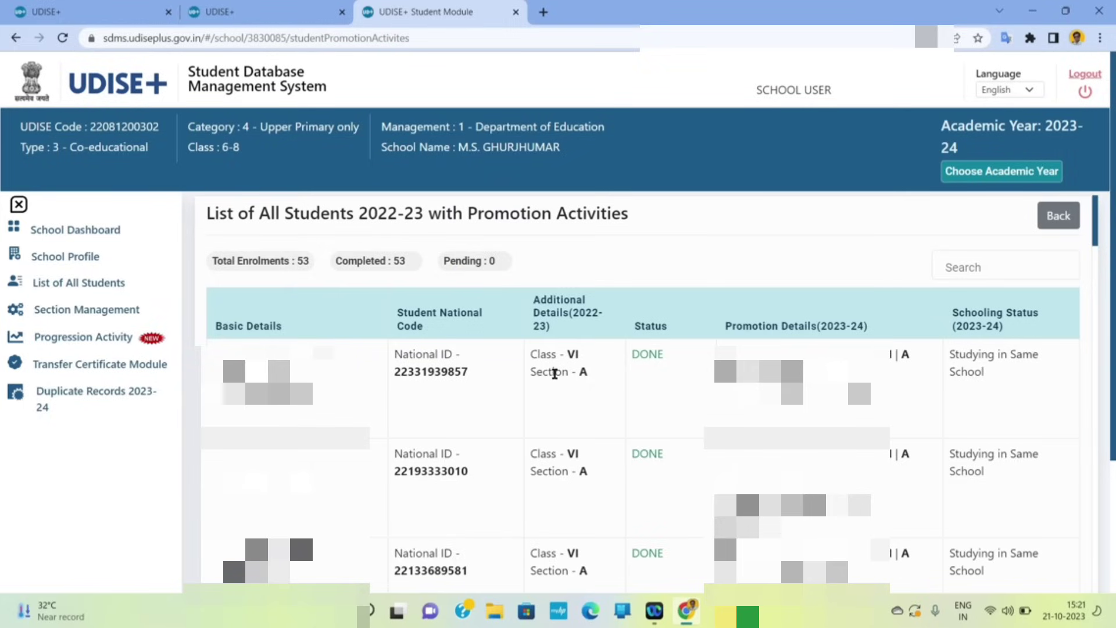
scroll(607, 398, "down", 1)
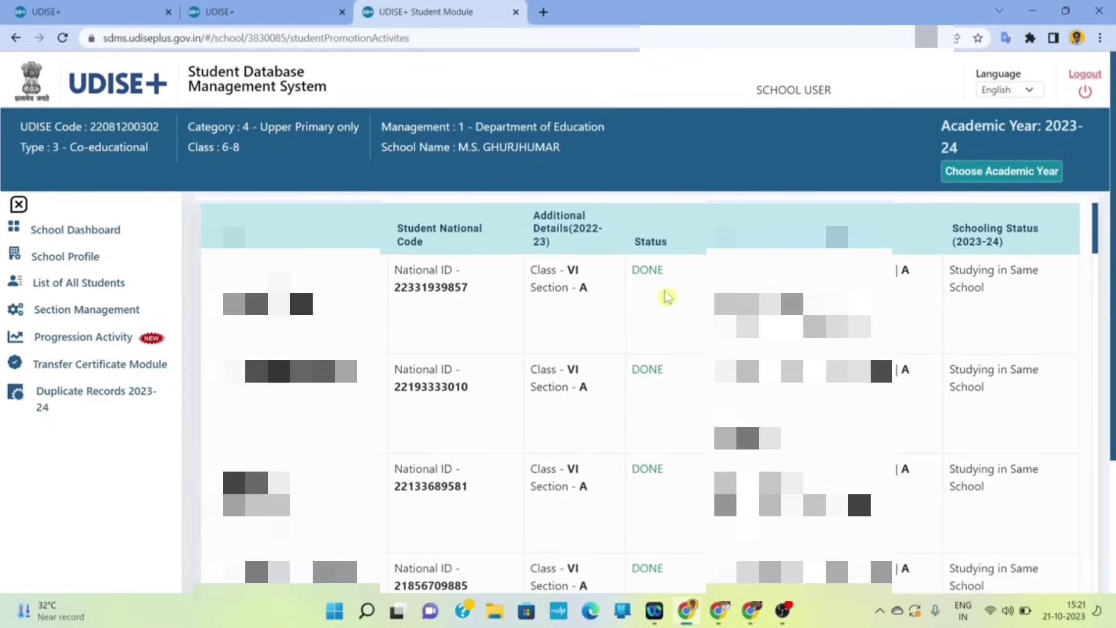
scroll(648, 424, "down", 10)
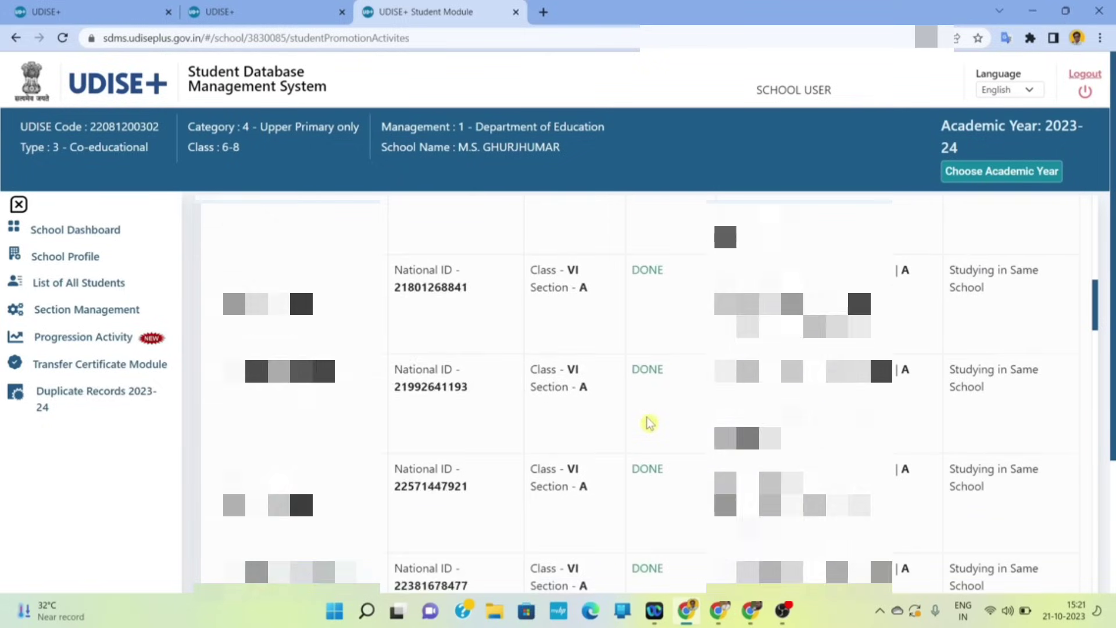
scroll(649, 424, "down", 10)
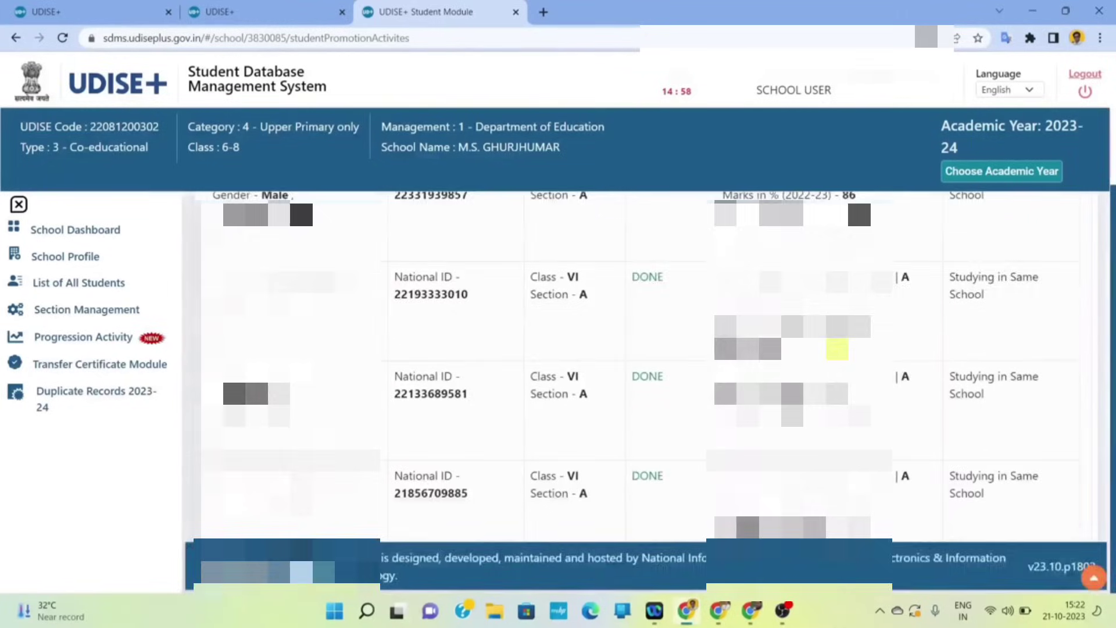
scroll(756, 407, "up", 4)
left_click(1055, 225)
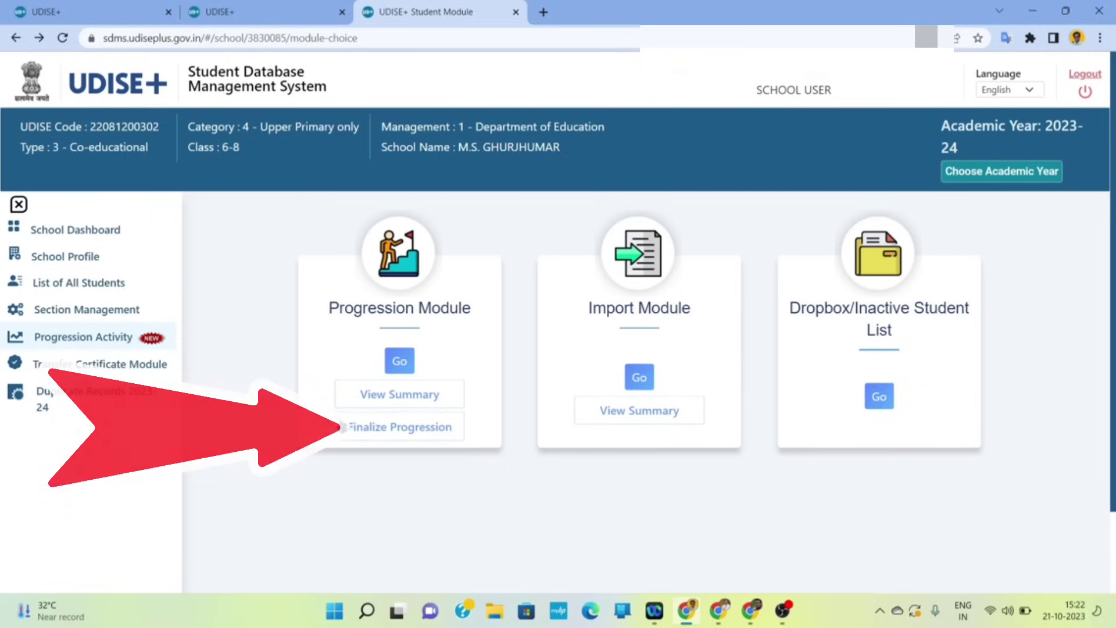
- Choose Finalize Progression under the Progression Module
left_click(405, 428)
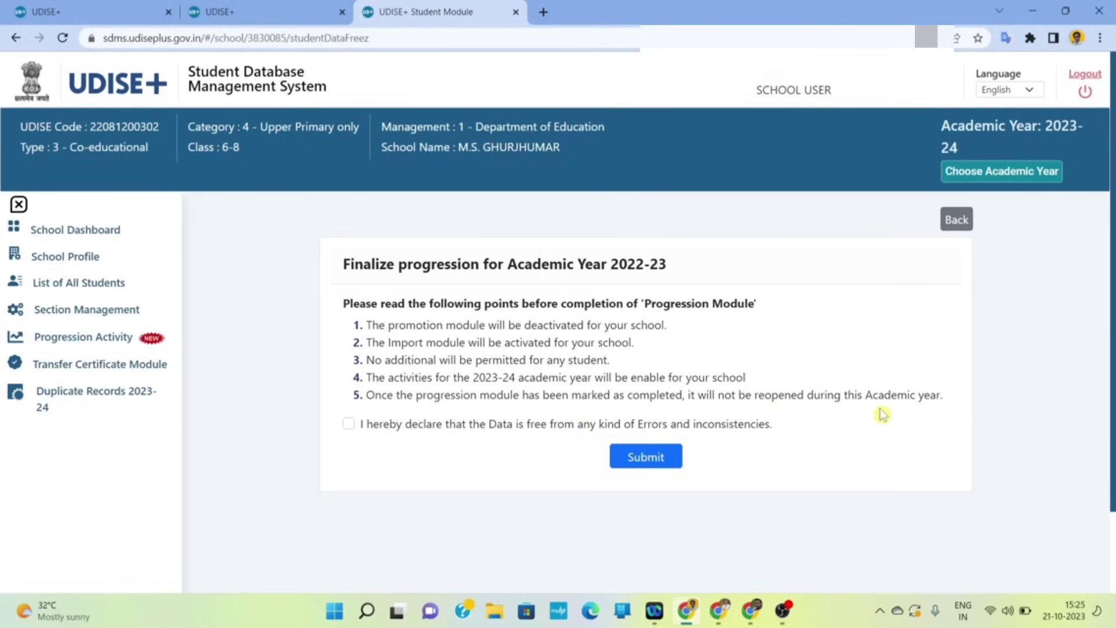
- Submit the 2022-23 progression finalization with the declaration ticked, then view the import summary
left_click(349, 424)
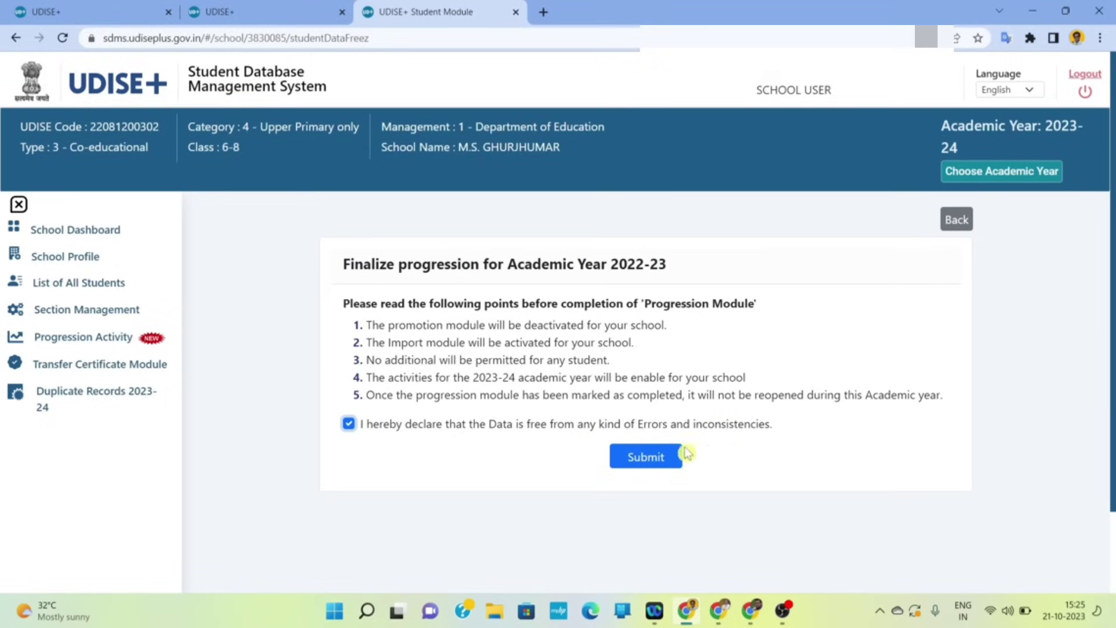
left_click(657, 459)
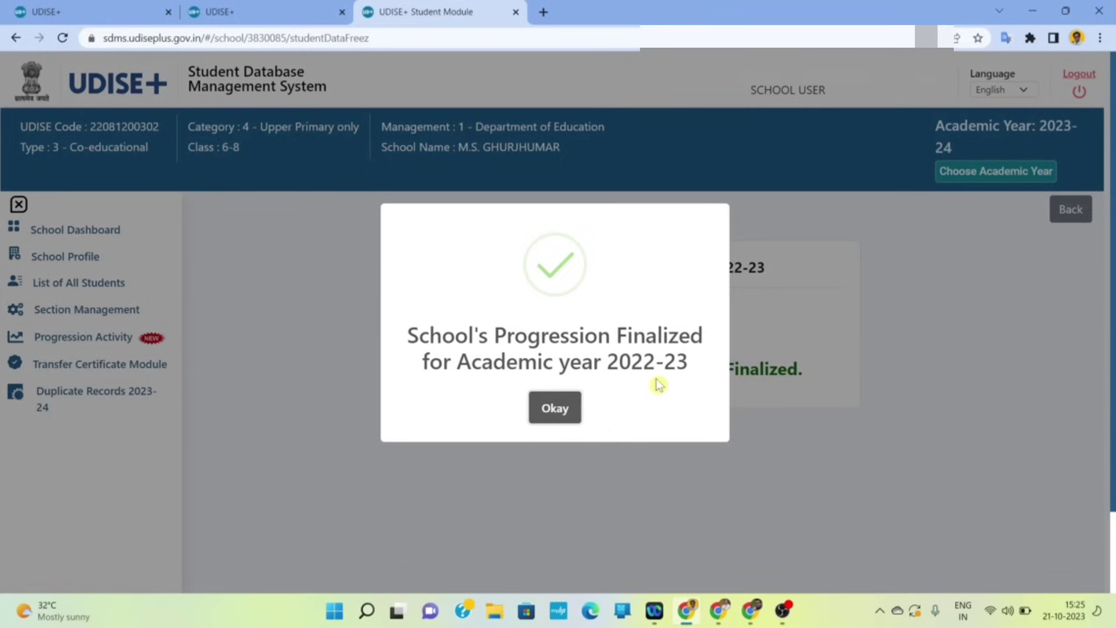
left_click(556, 408)
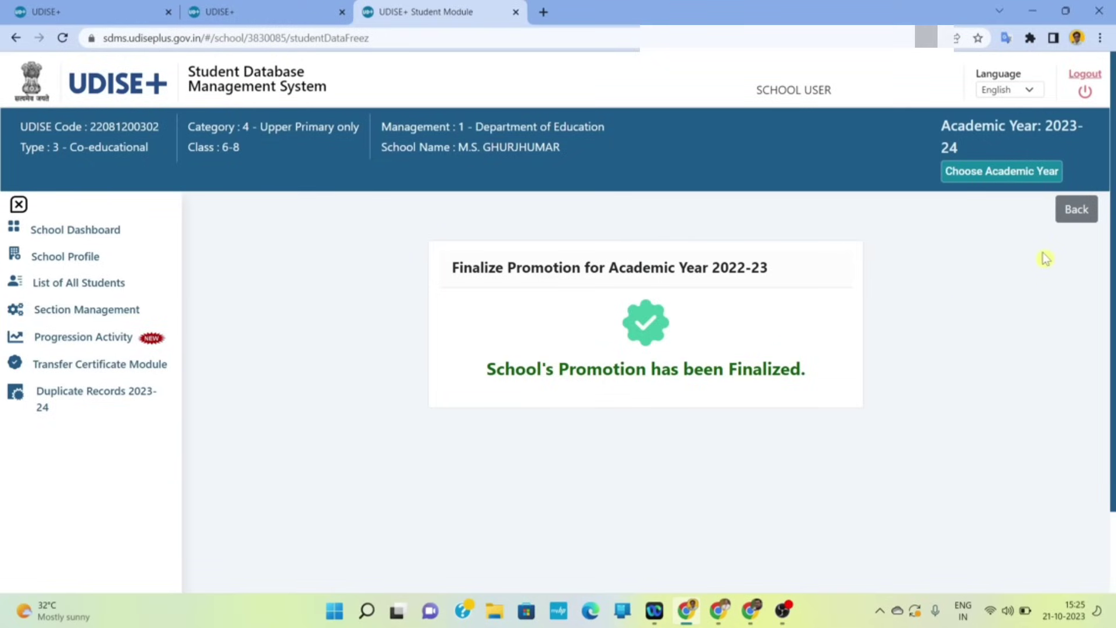
left_click(1077, 208)
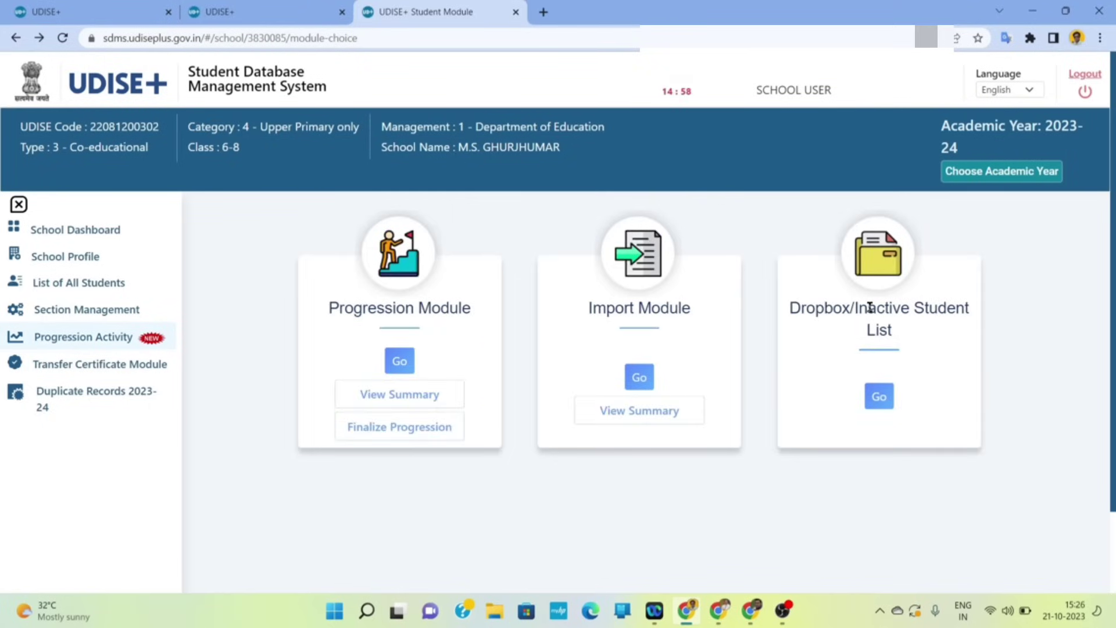
left_click(656, 412)
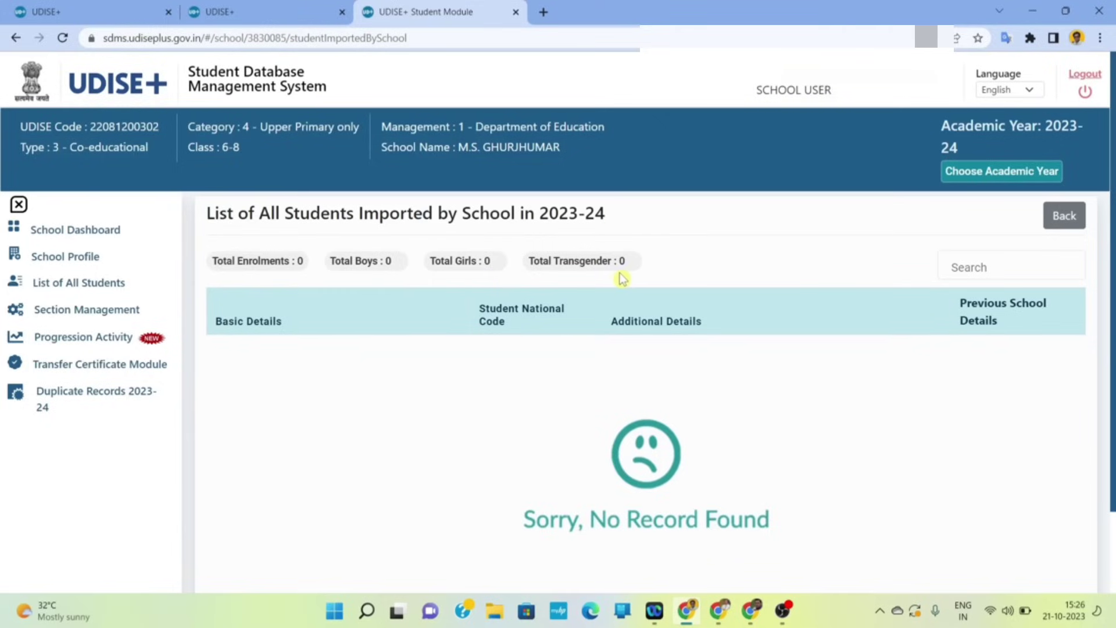
- Leave the empty imported list and open the Import Student page for 2022-23 to 2023-24
left_click(1078, 217)
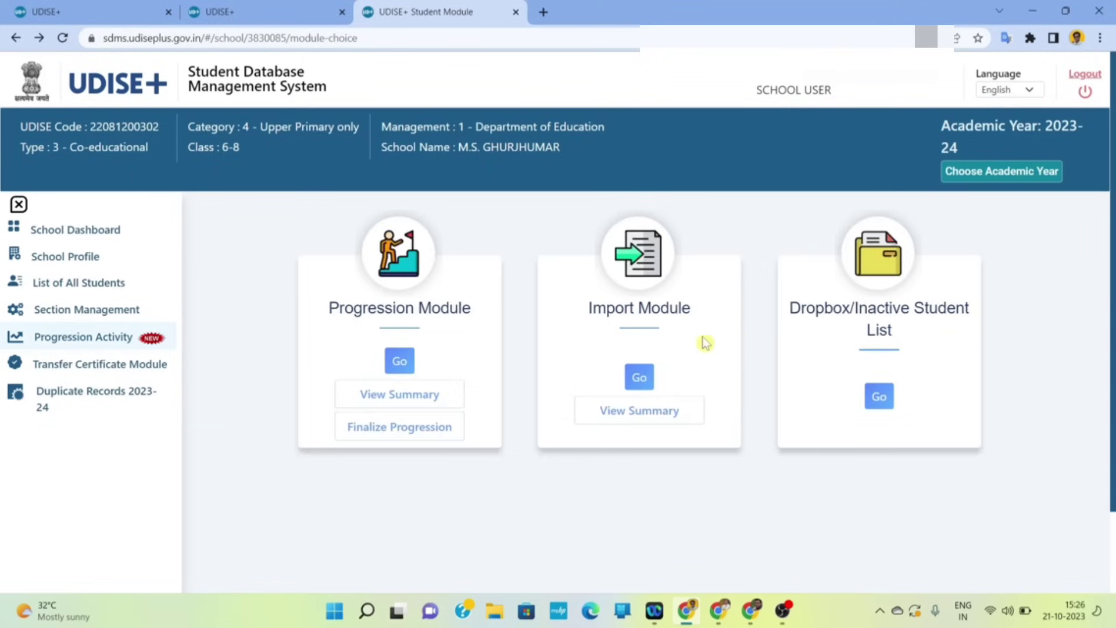
left_click(640, 378)
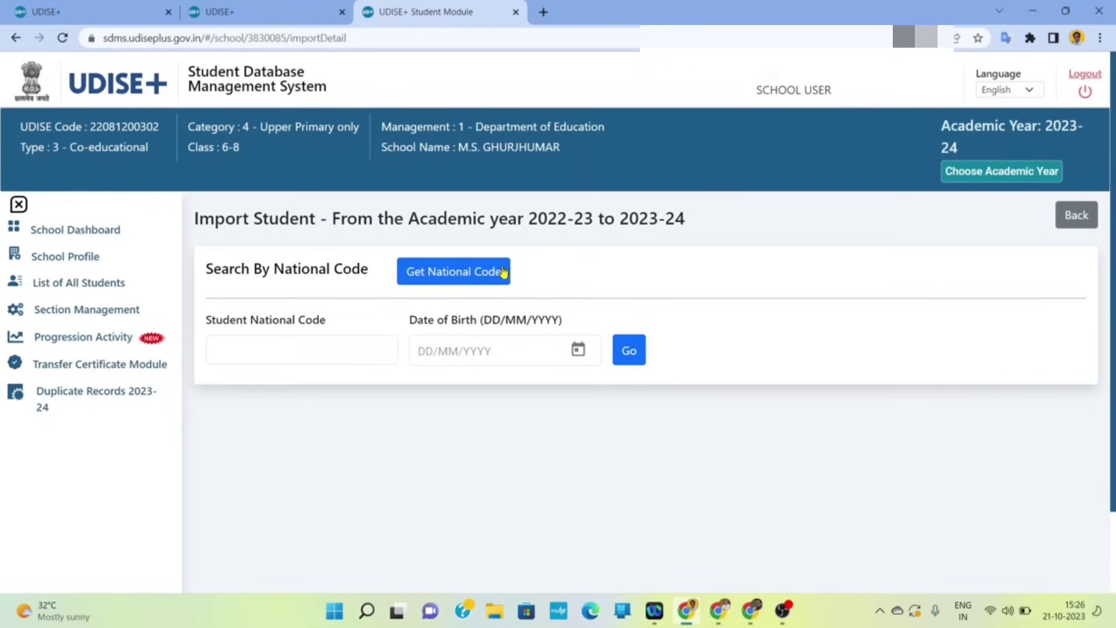
- Look up the student's National Code using their Aadhaar number and birth year 2014
left_click(474, 276)
left_click(502, 265)
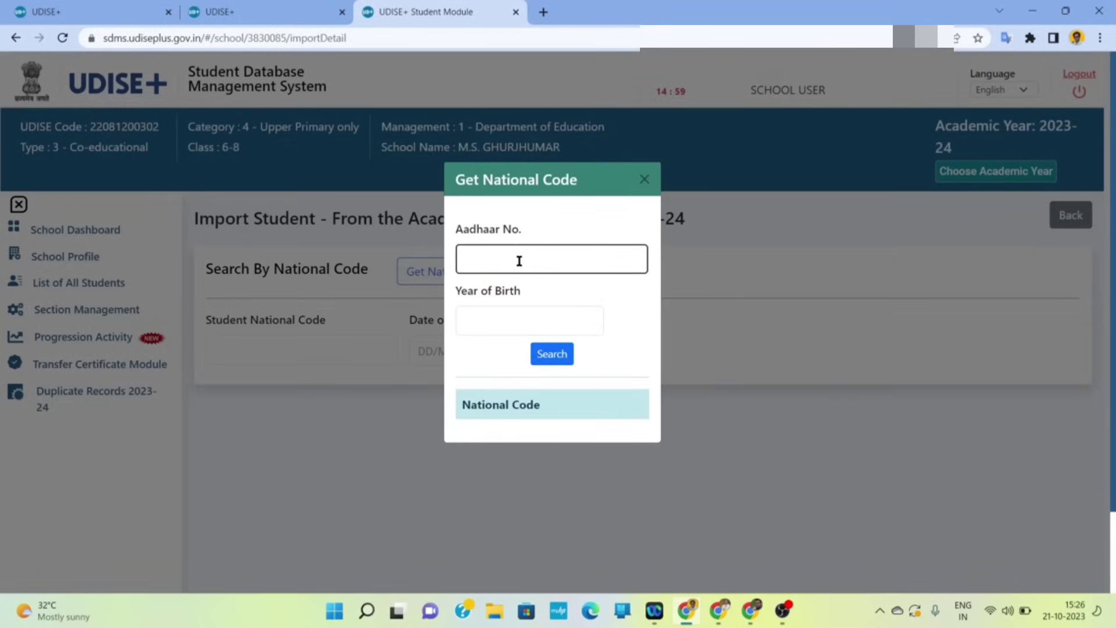
left_click(512, 314)
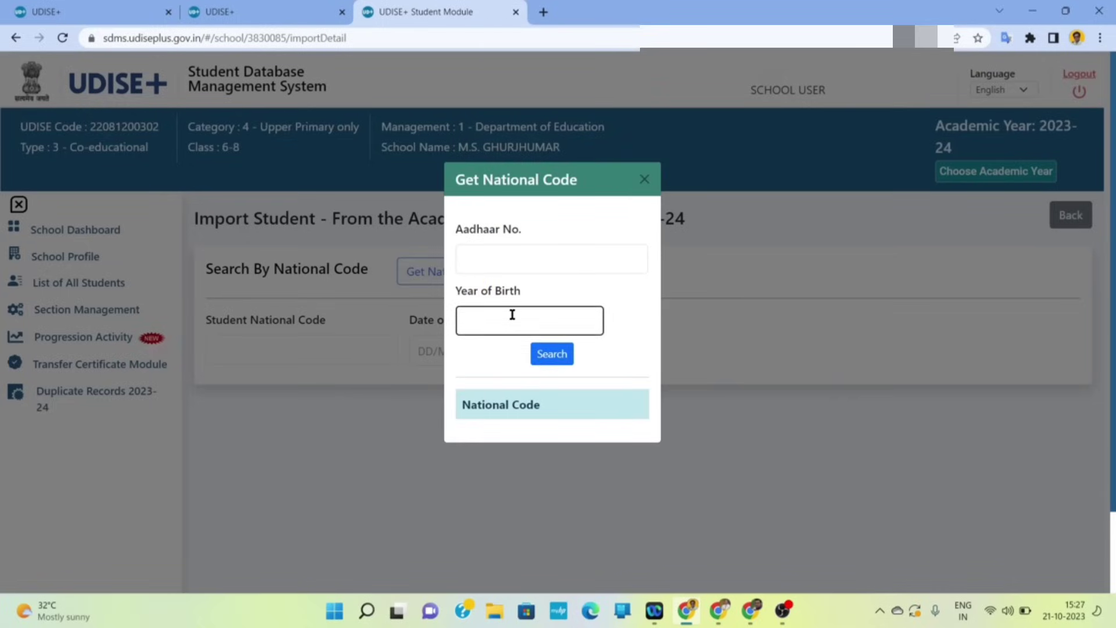
left_click(551, 352)
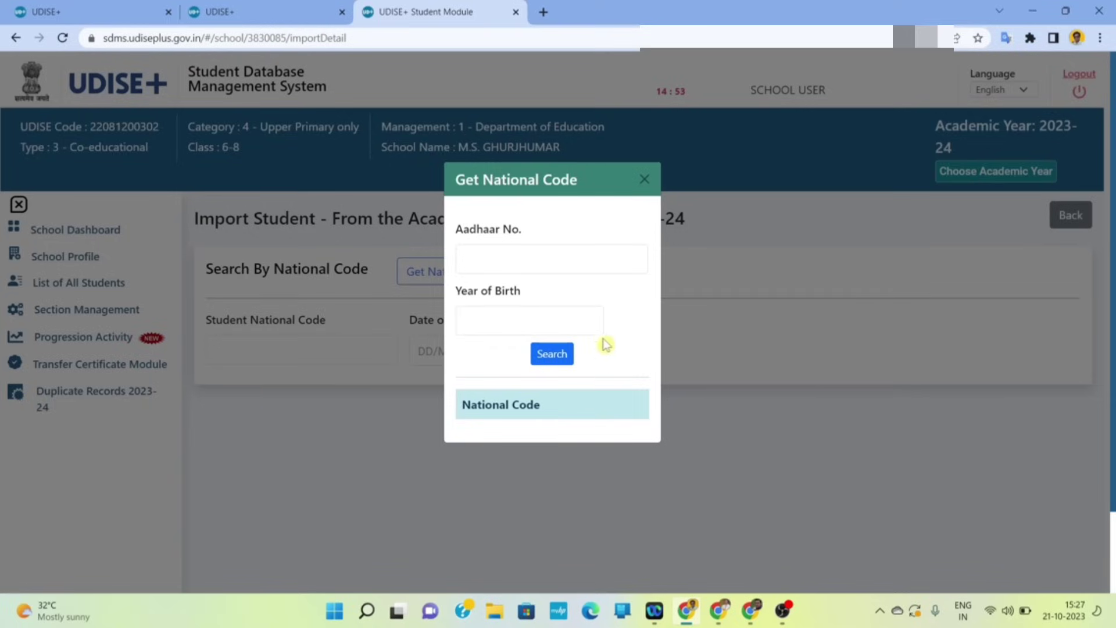
left_click(585, 317)
left_click(529, 257)
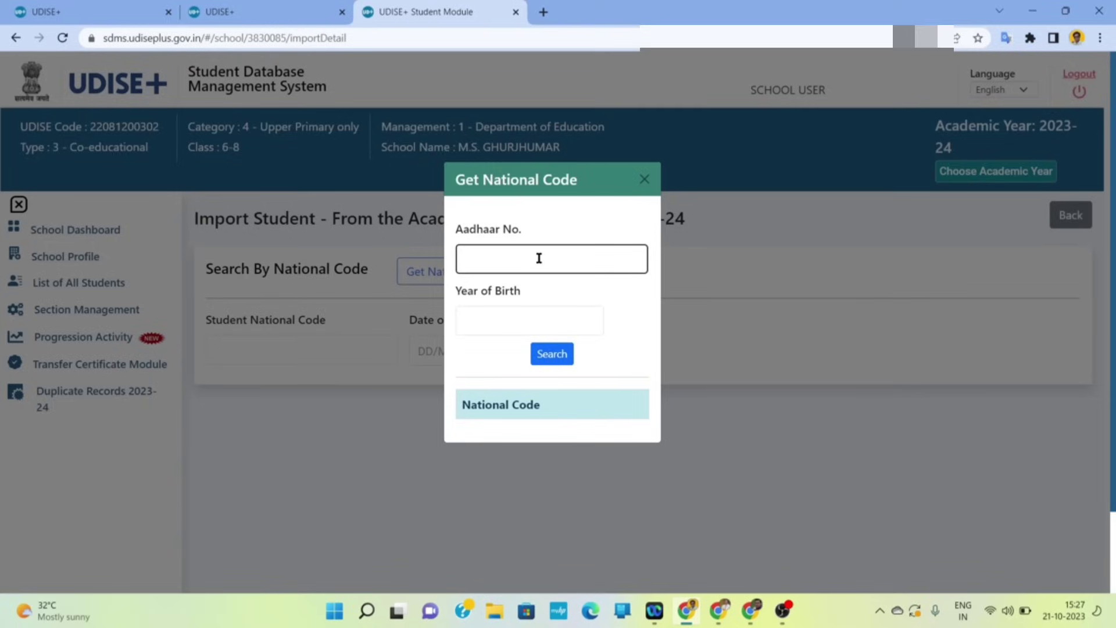
left_click(515, 326)
type("2014")
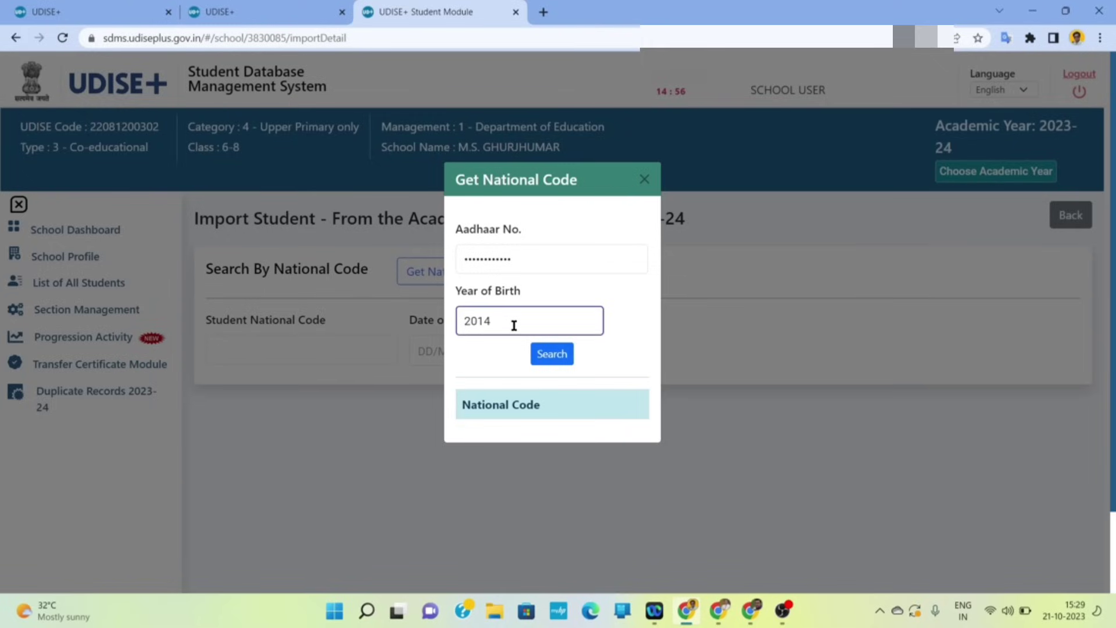
left_click(552, 360)
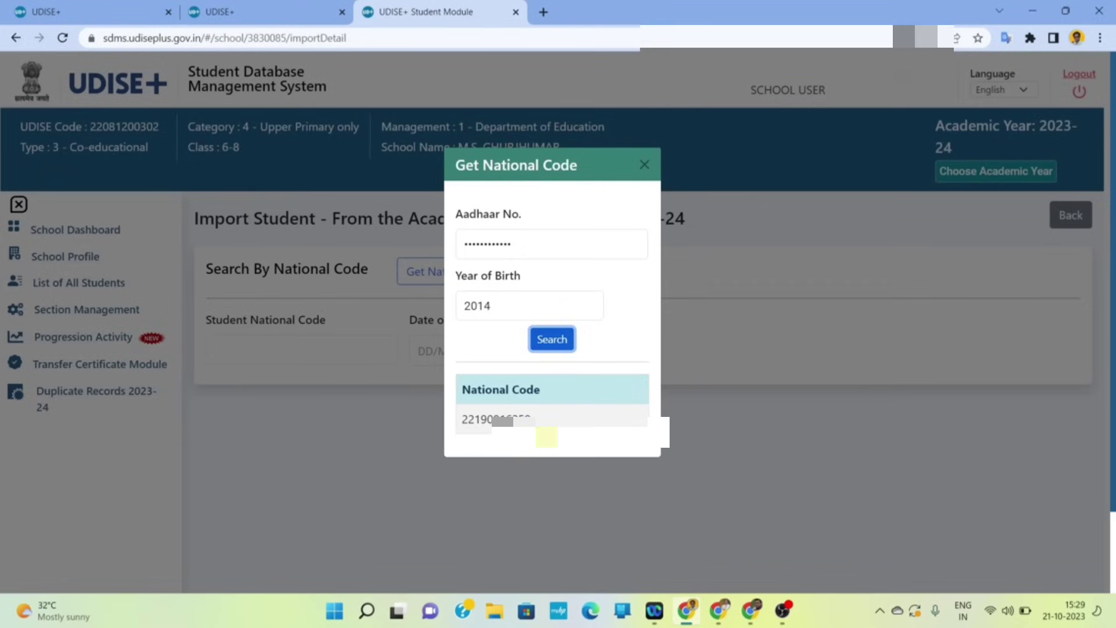
- Copy the found National Code and close the lookup dialog
left_click_drag(536, 419, 461, 418)
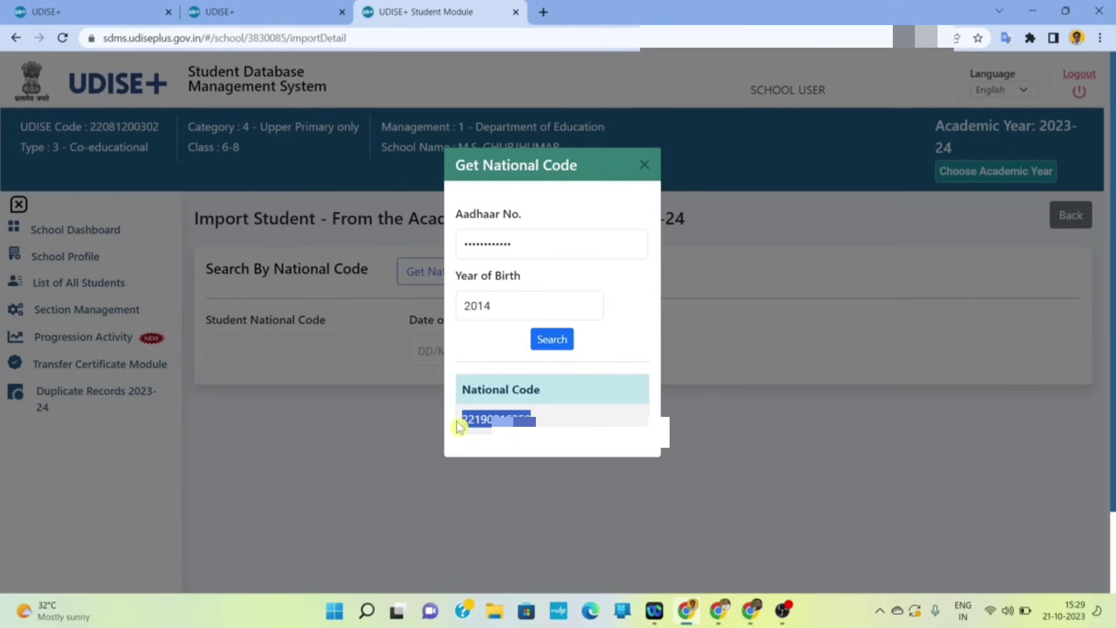
right_click(477, 425)
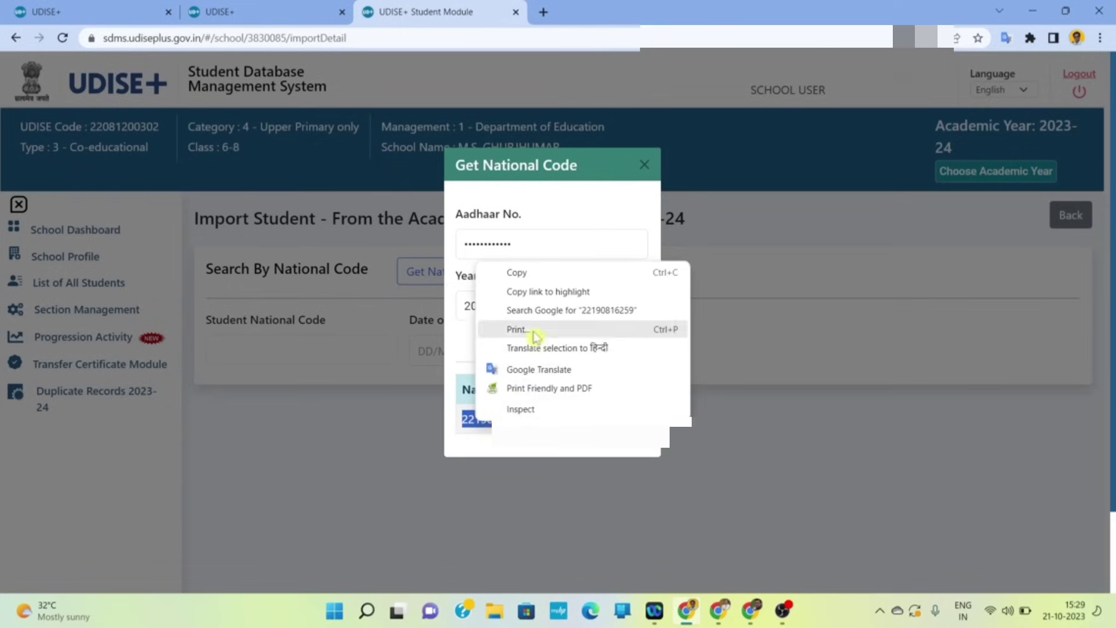
left_click(524, 273)
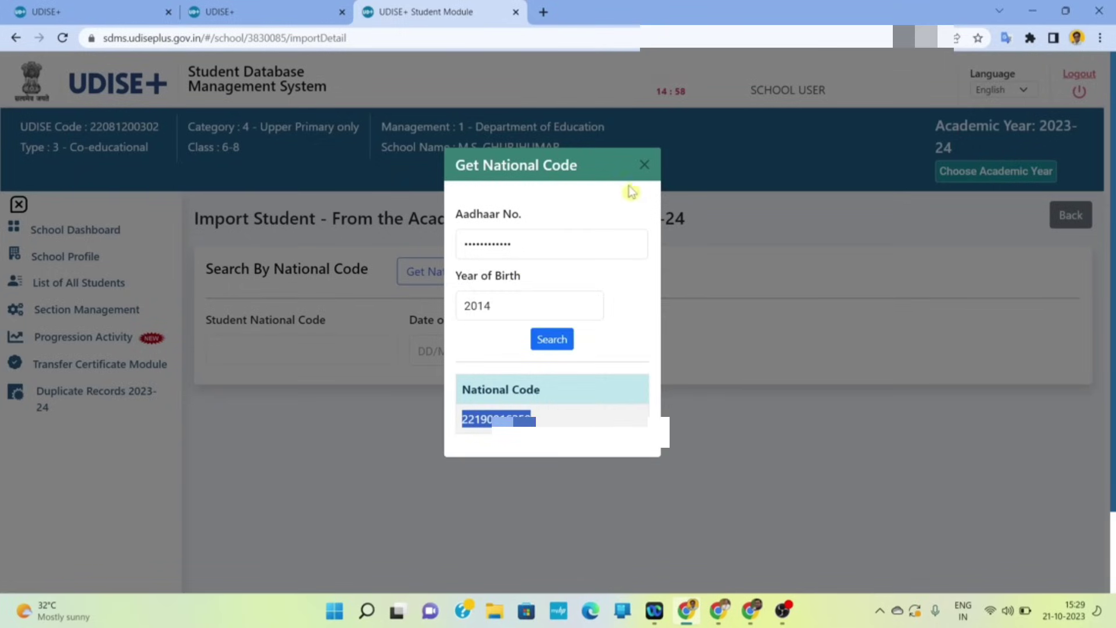
left_click(645, 165)
- Paste the copied National Code, set birth year 2014, and fetch the student's import record
left_click(303, 347)
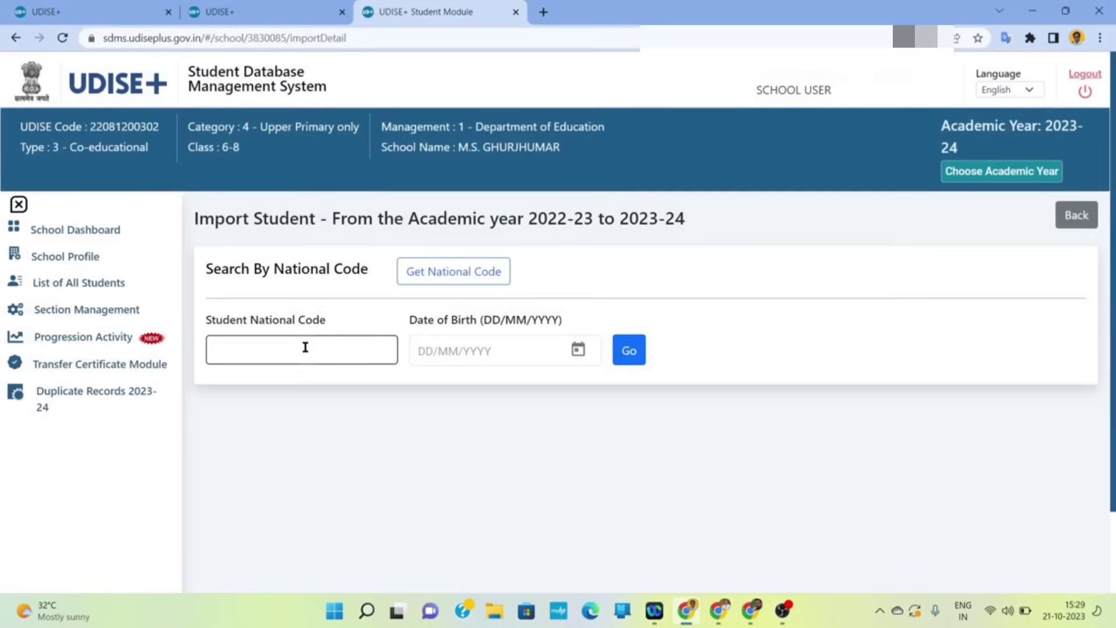
right_click(295, 351)
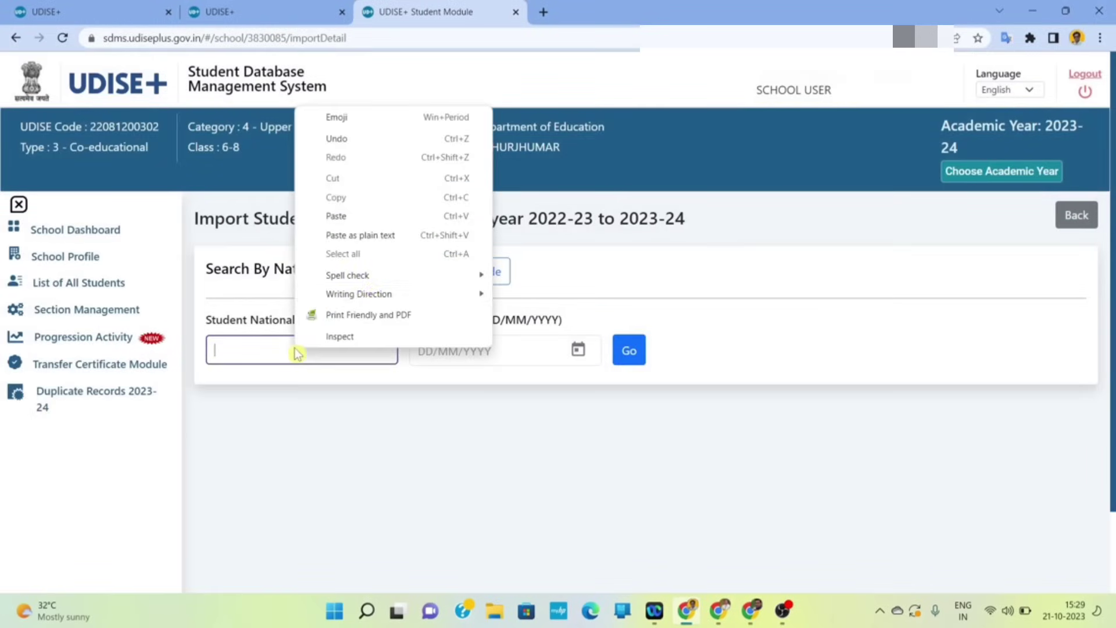
left_click(357, 217)
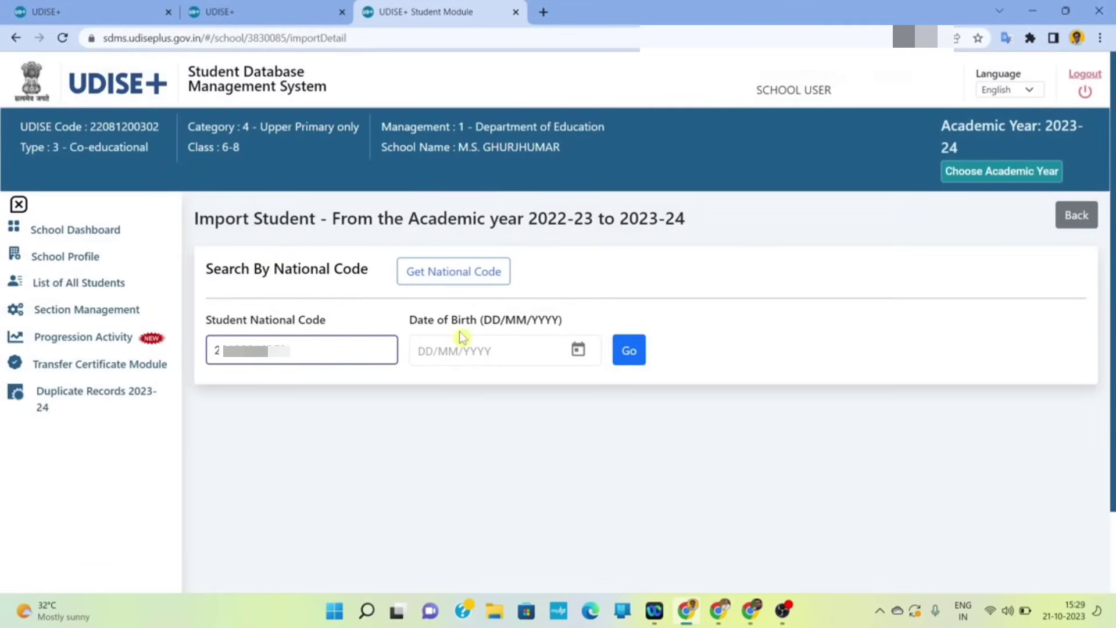
left_click(581, 351)
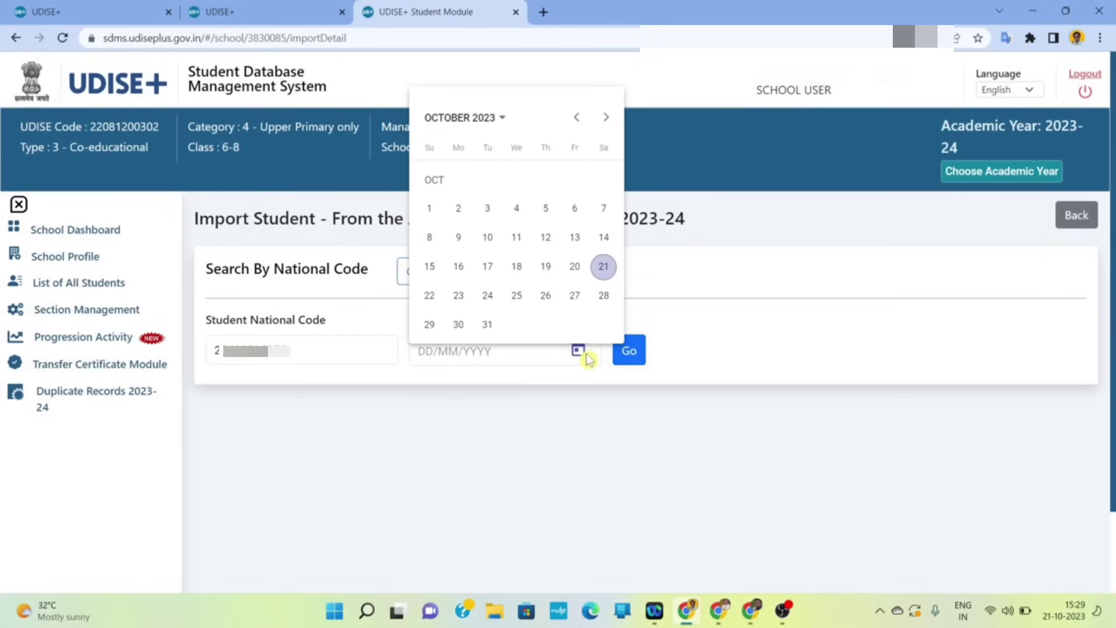
left_click(500, 117)
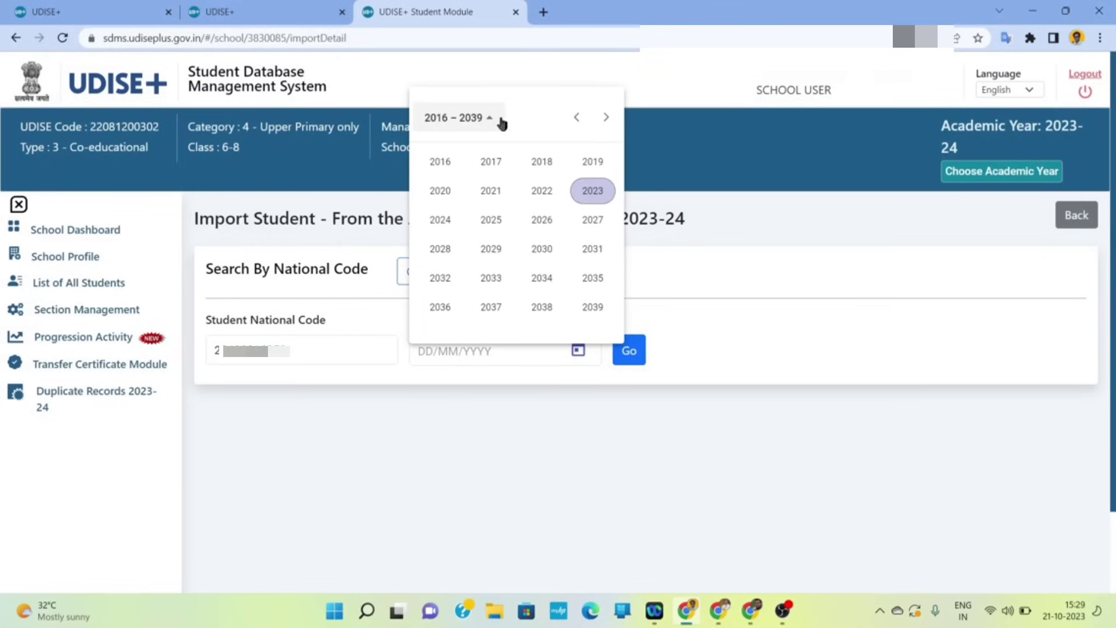
left_click(576, 117)
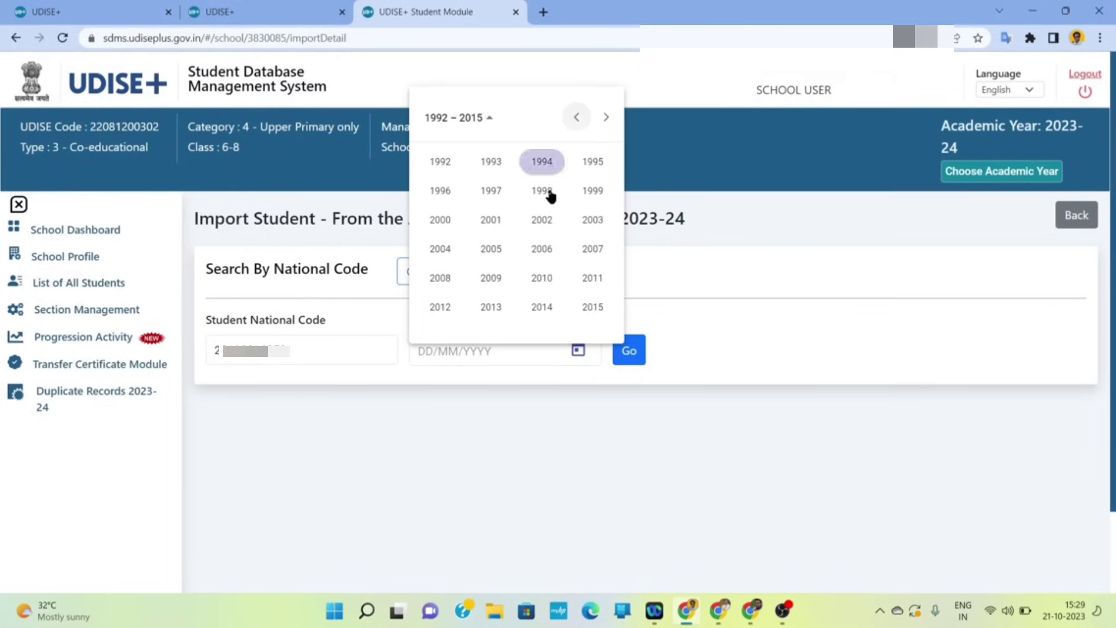
left_click(542, 306)
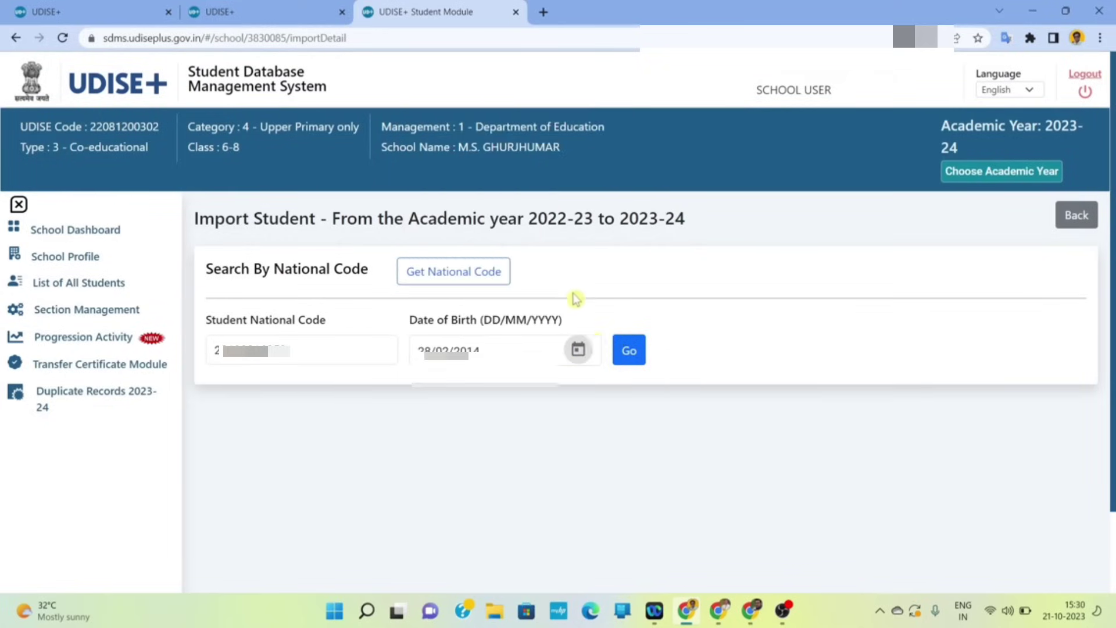
left_click(629, 351)
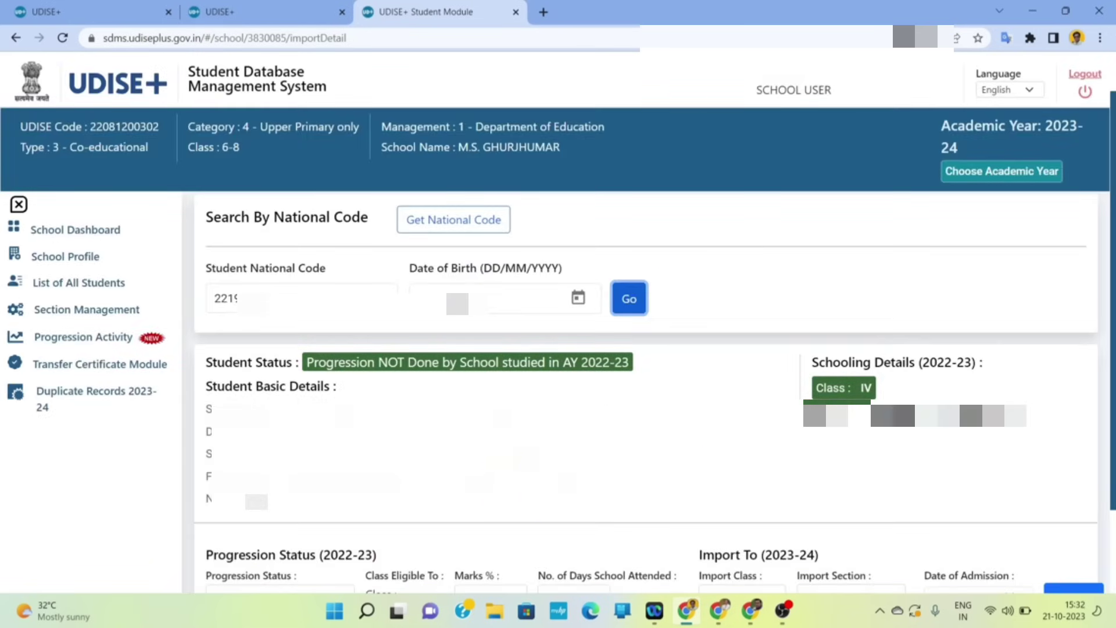
scroll(559, 486, "down", 2)
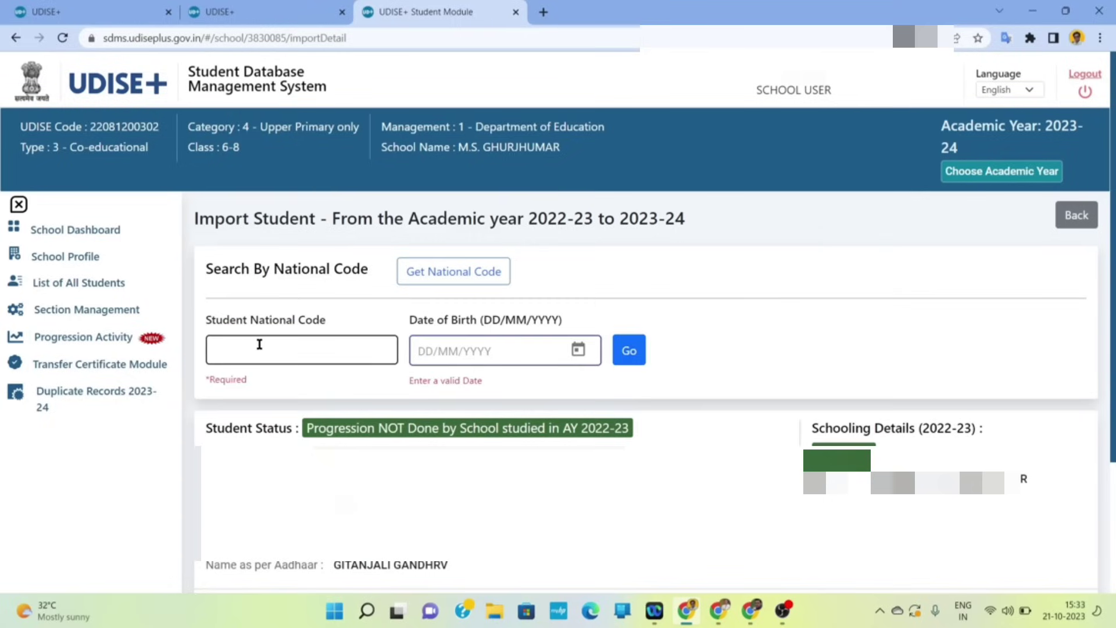
- Re-paste the National Code, pick a September 2012 birth date, and fetch the student's record
right_click(263, 344)
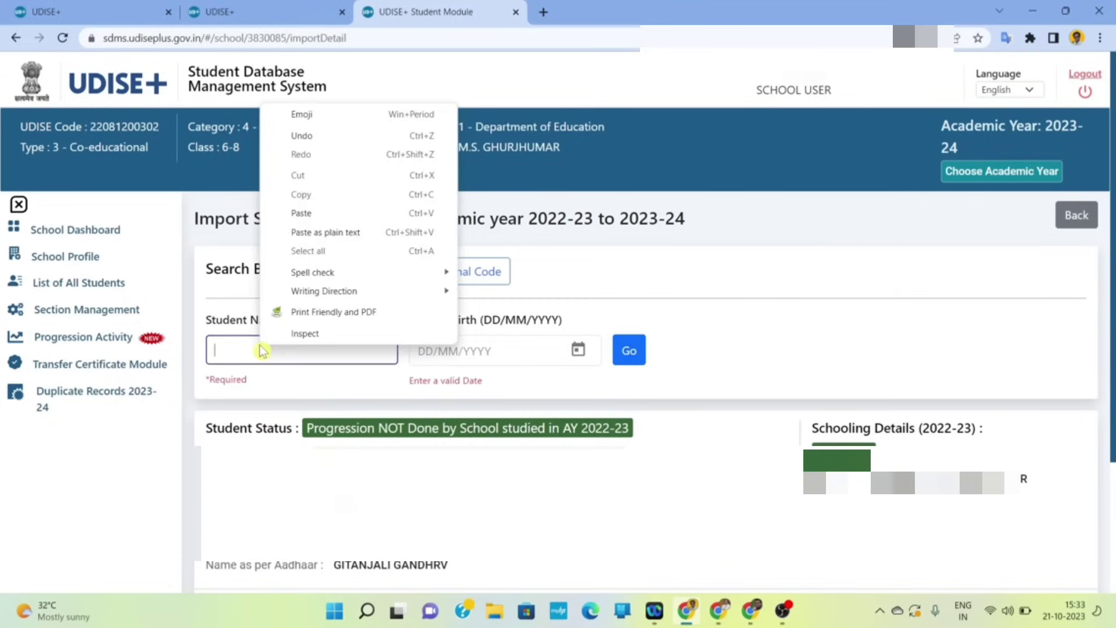
left_click(327, 214)
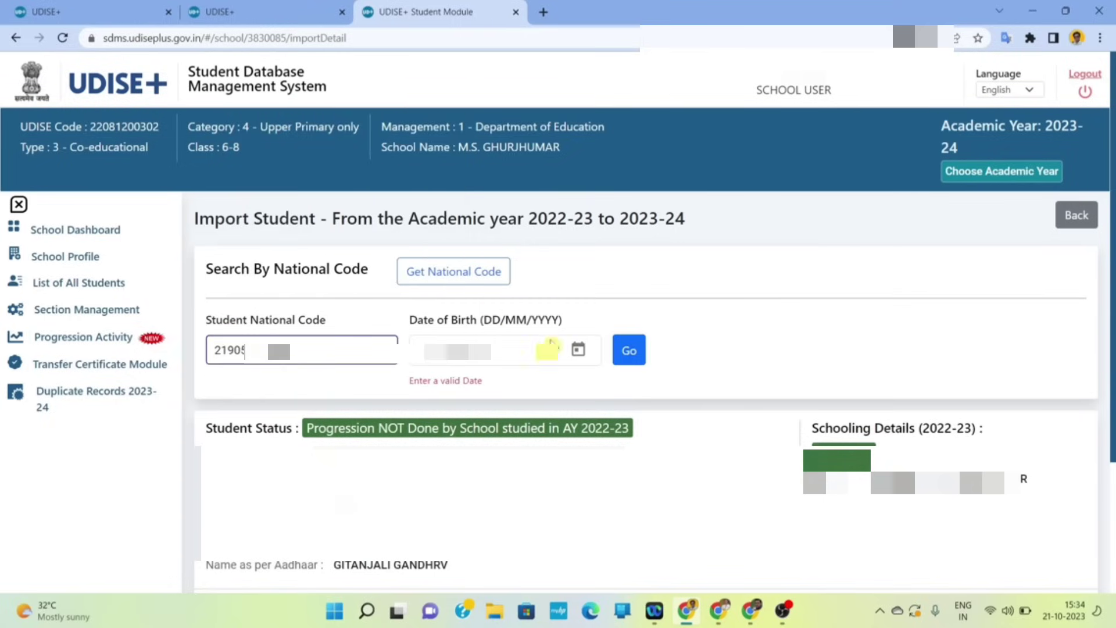
left_click(579, 352)
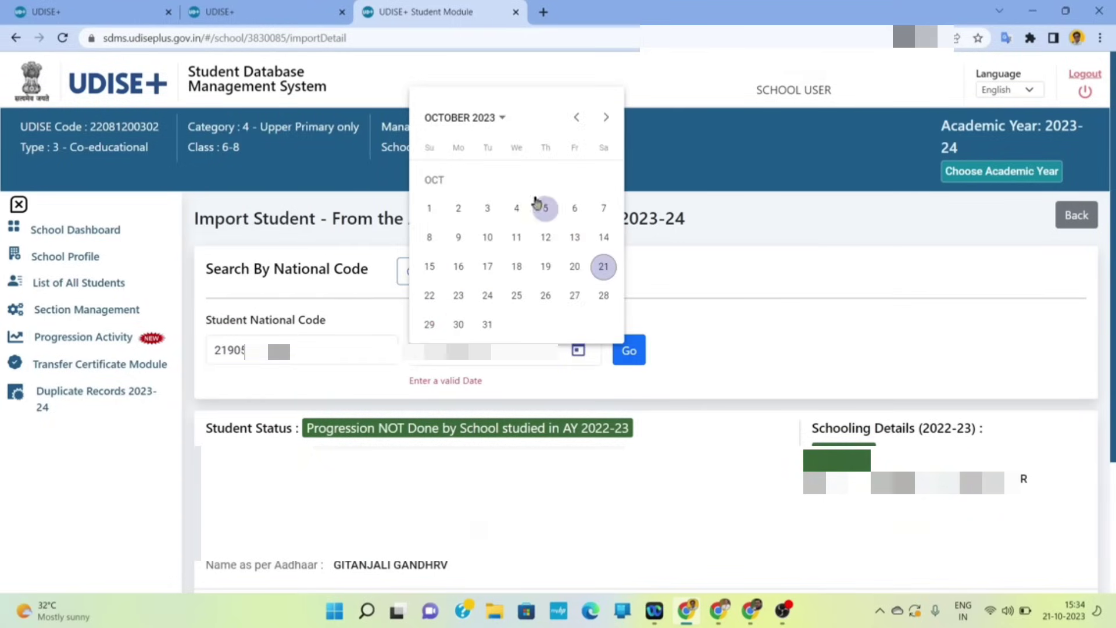
left_click(501, 121)
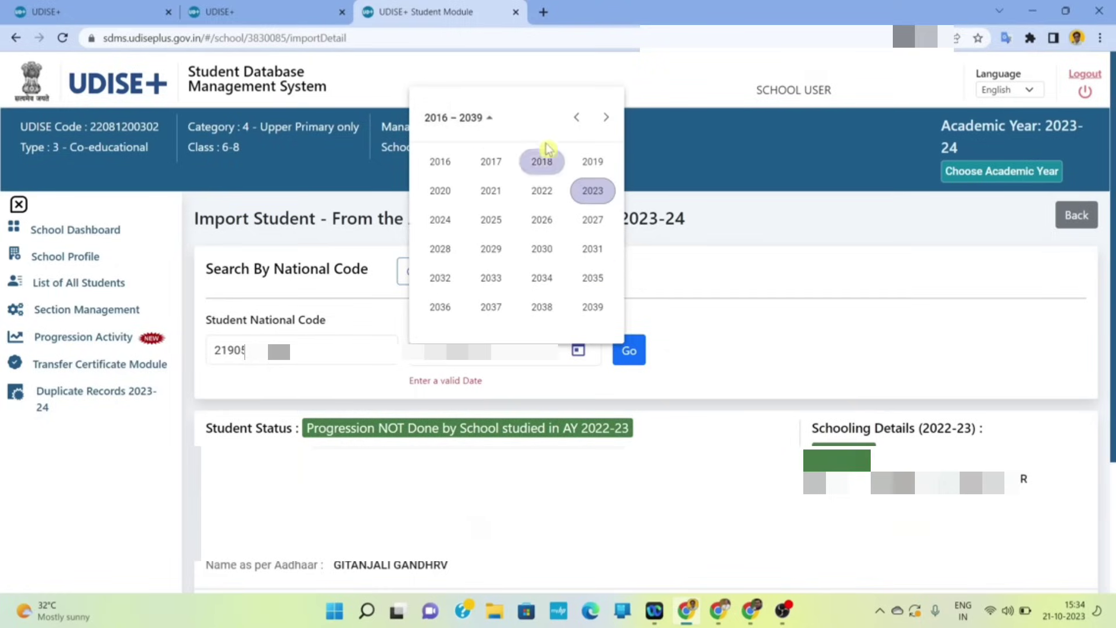
left_click(576, 121)
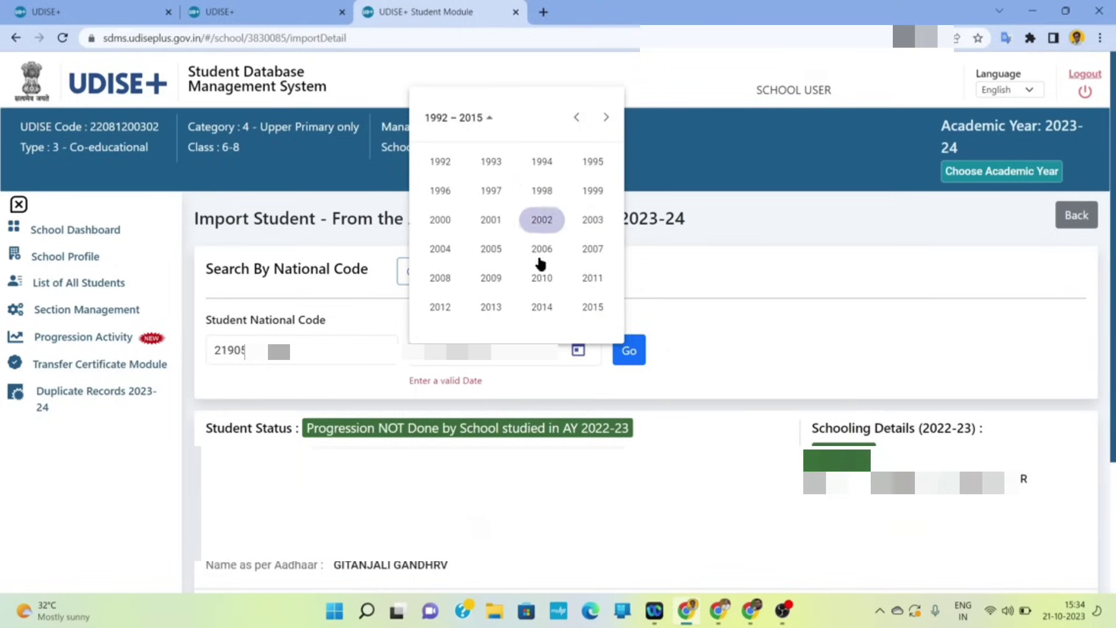
left_click(440, 311)
left_click(441, 249)
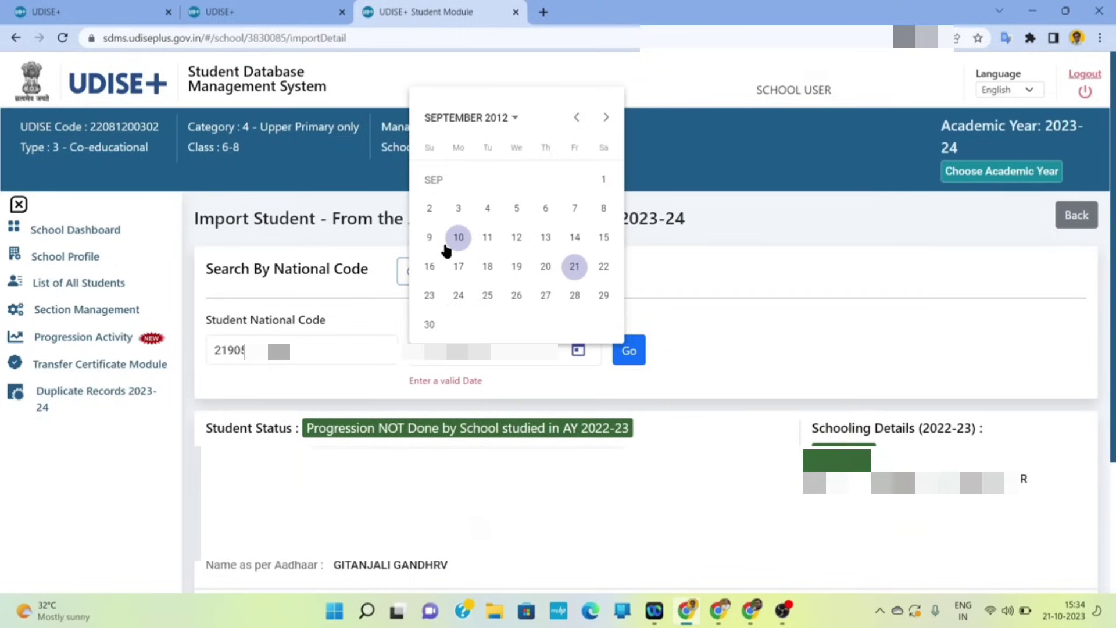
left_click(488, 238)
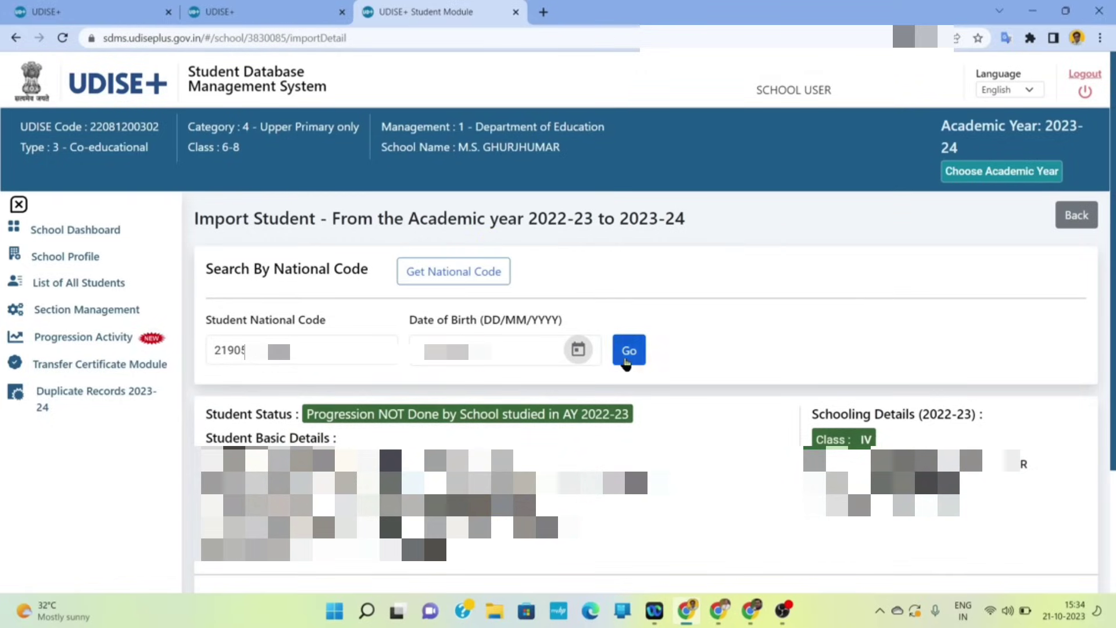
left_click(627, 351)
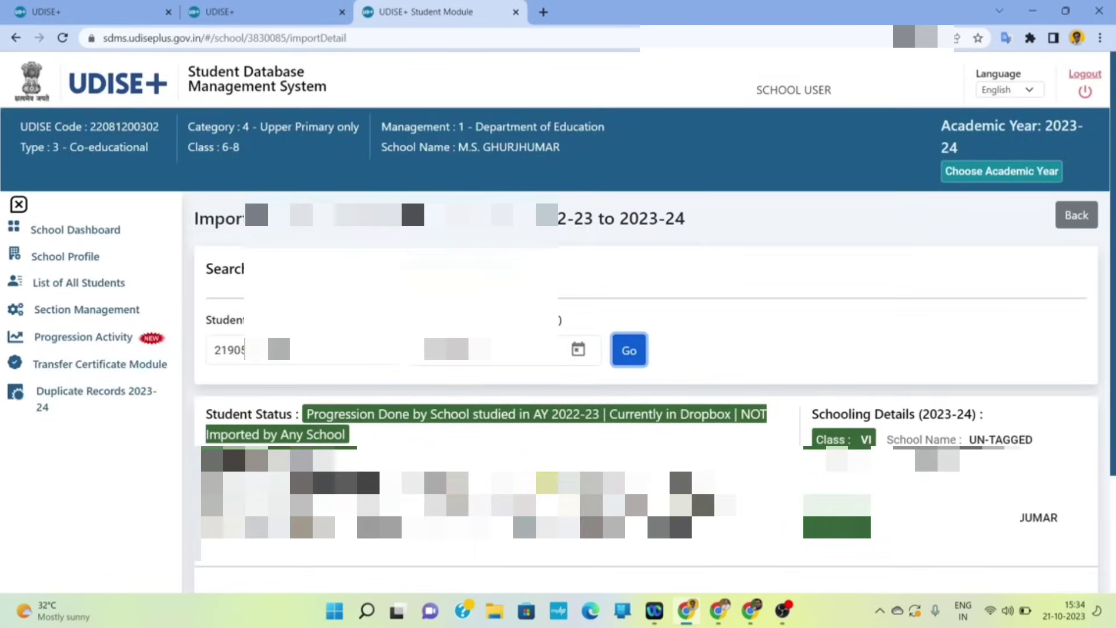
scroll(264, 468, "down", 3)
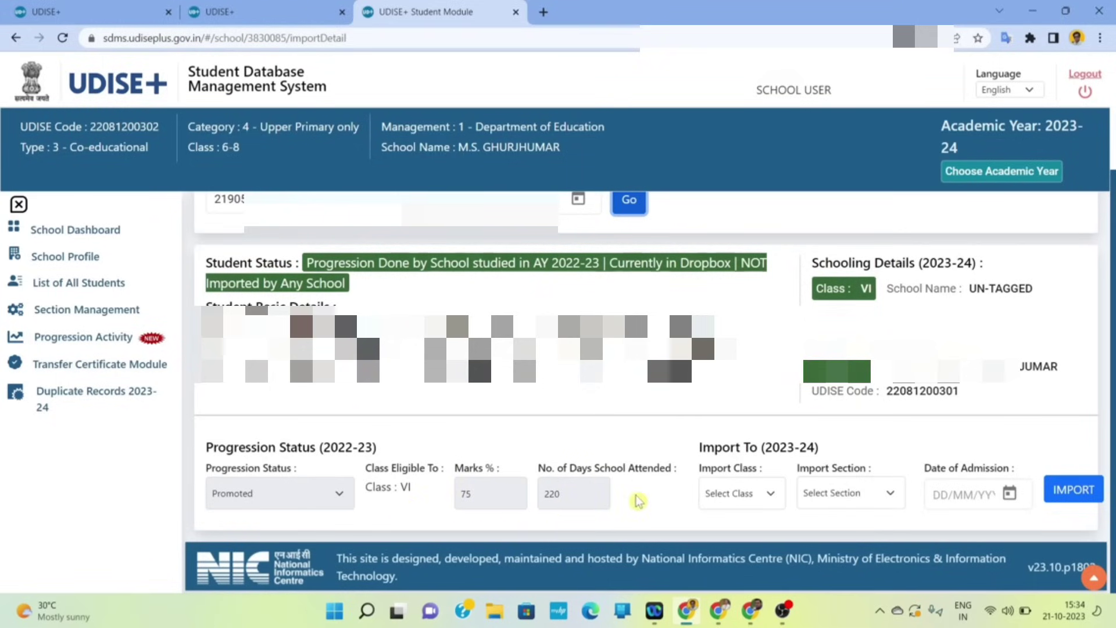
- Choose import Class VI, Section A and admission date 01/07/2023
left_click(767, 495)
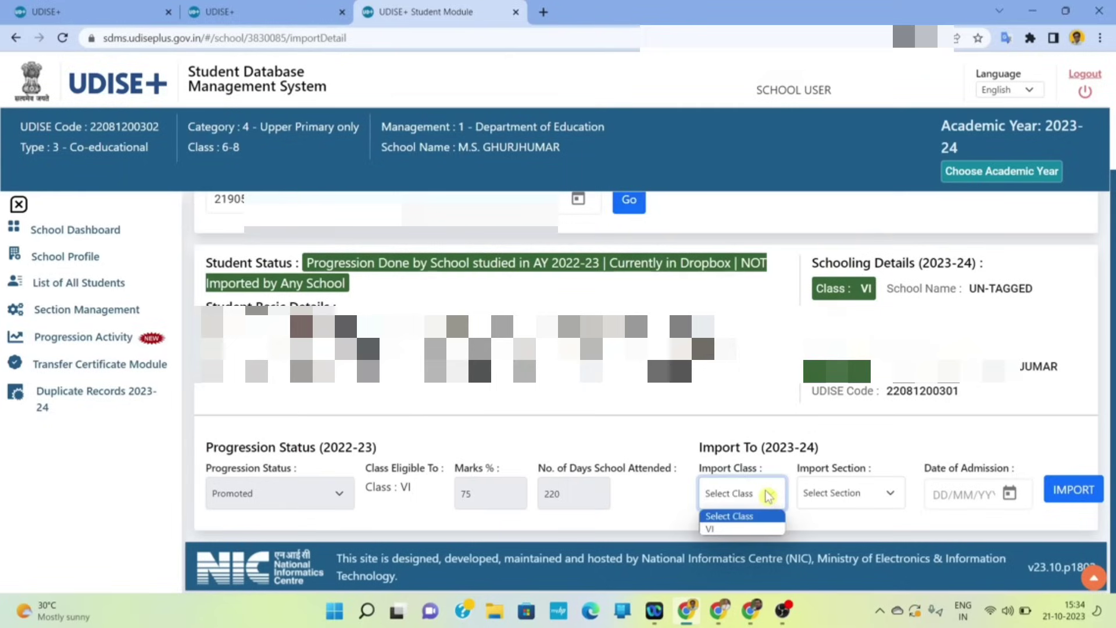
left_click(734, 530)
left_click(875, 500)
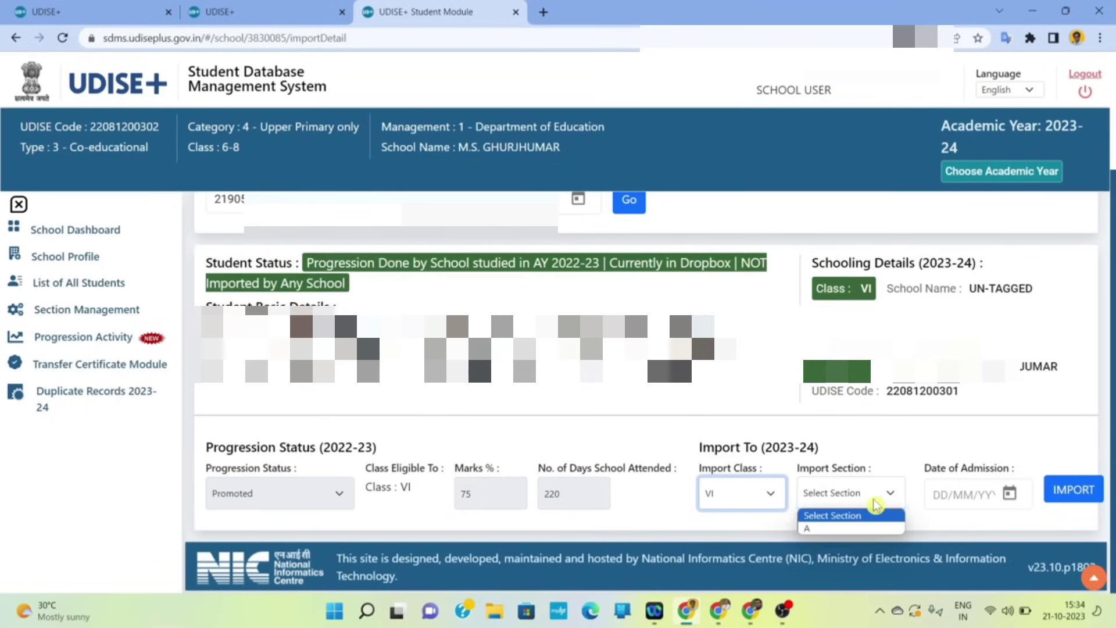
left_click(847, 528)
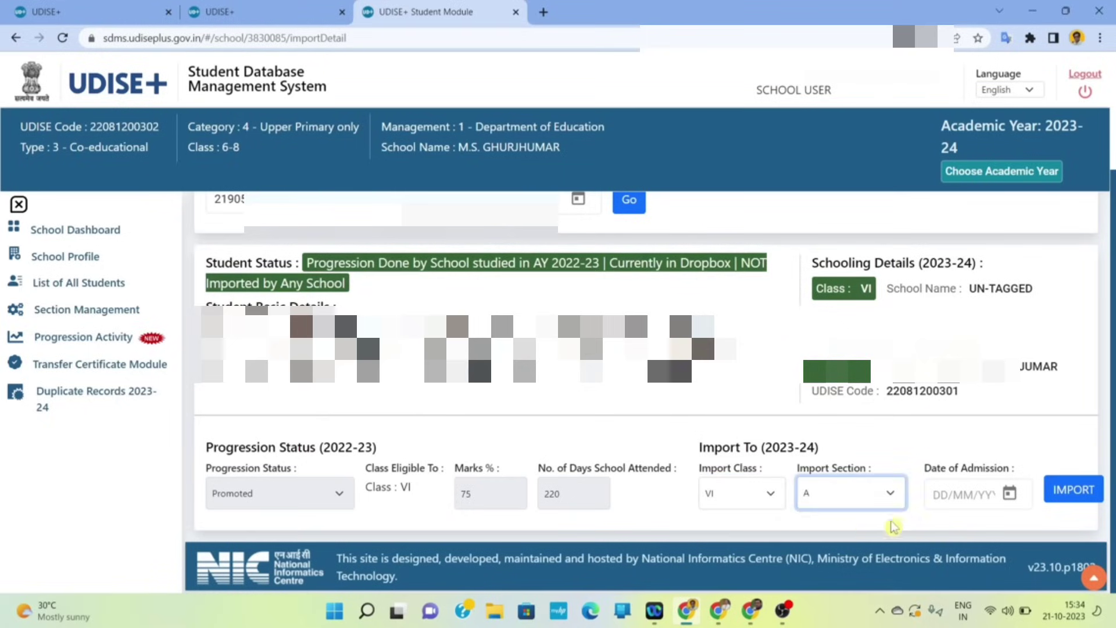
left_click(1010, 495)
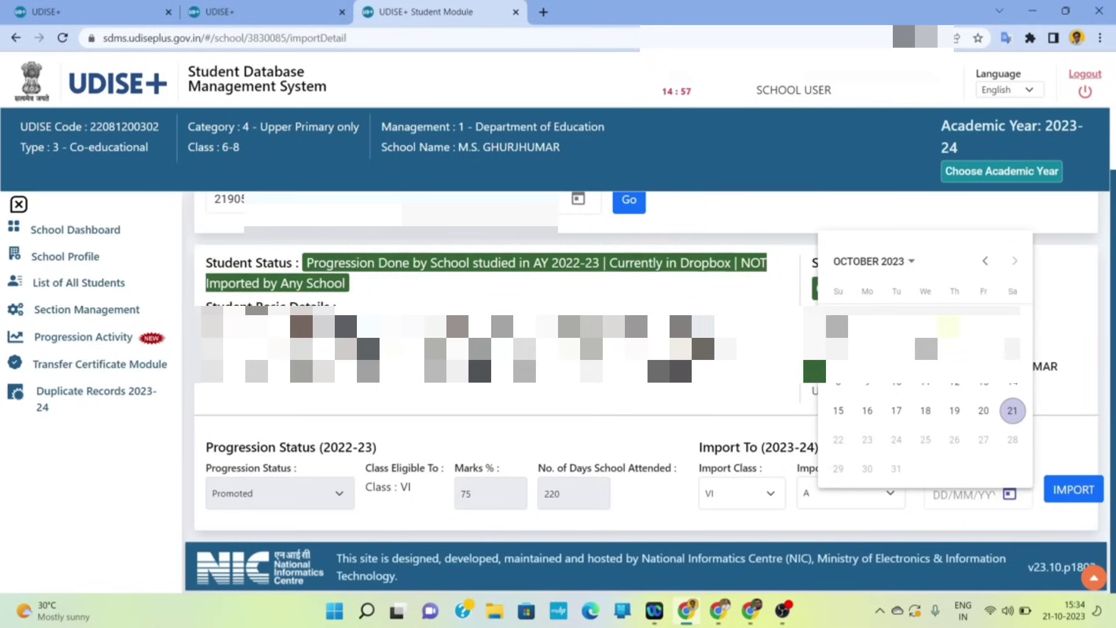
left_click(911, 263)
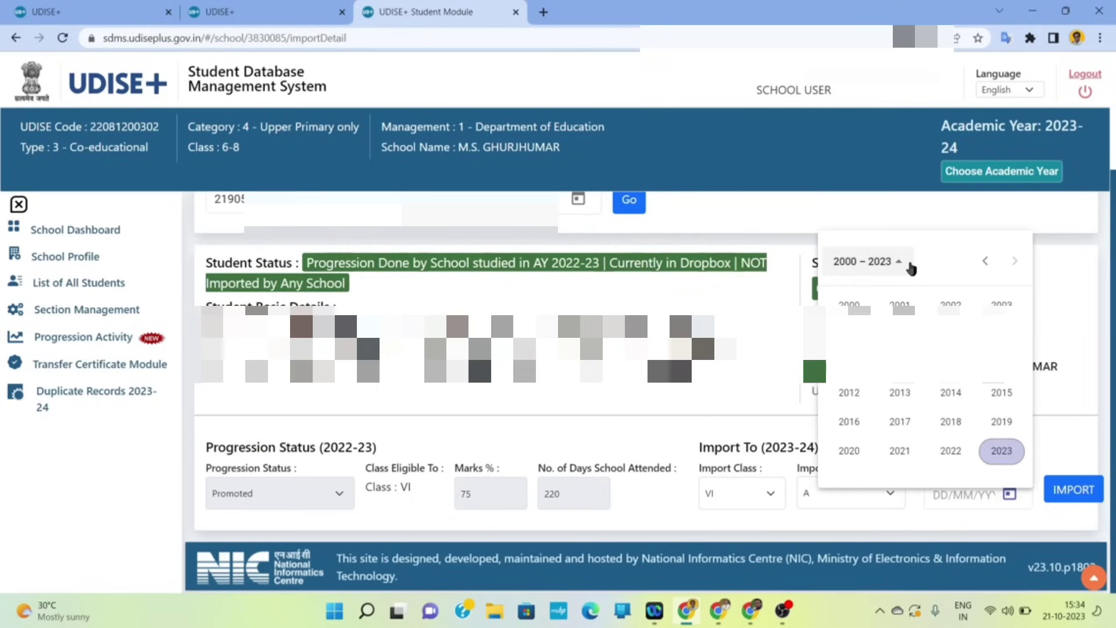
left_click(1001, 450)
left_click(951, 349)
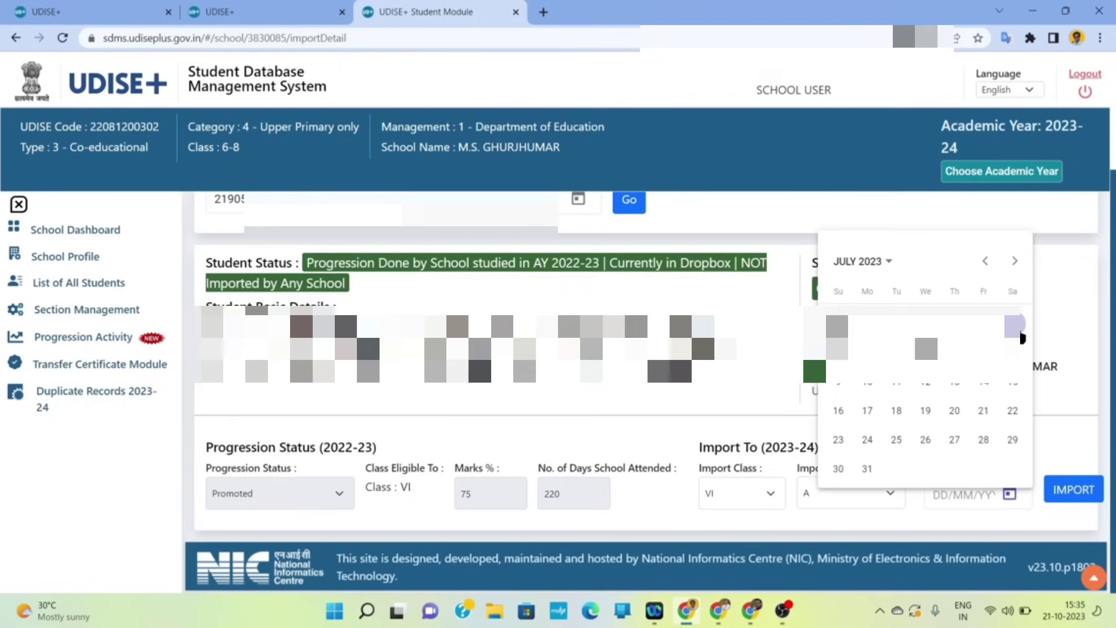
left_click(1019, 332)
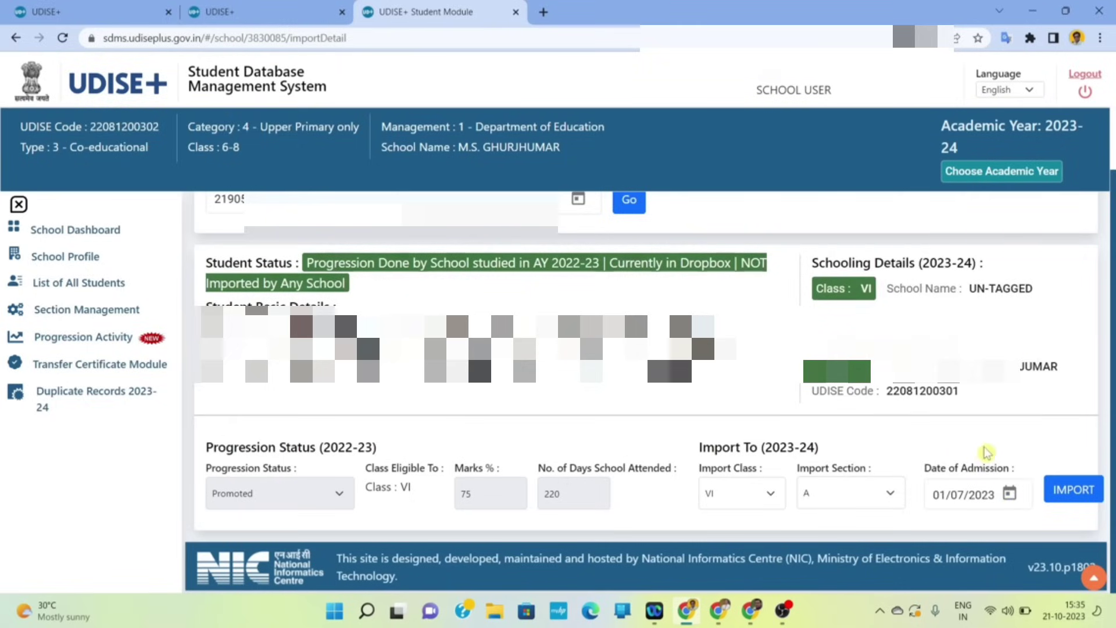
- Import the student, confirm, and dismiss the success message
left_click(1073, 491)
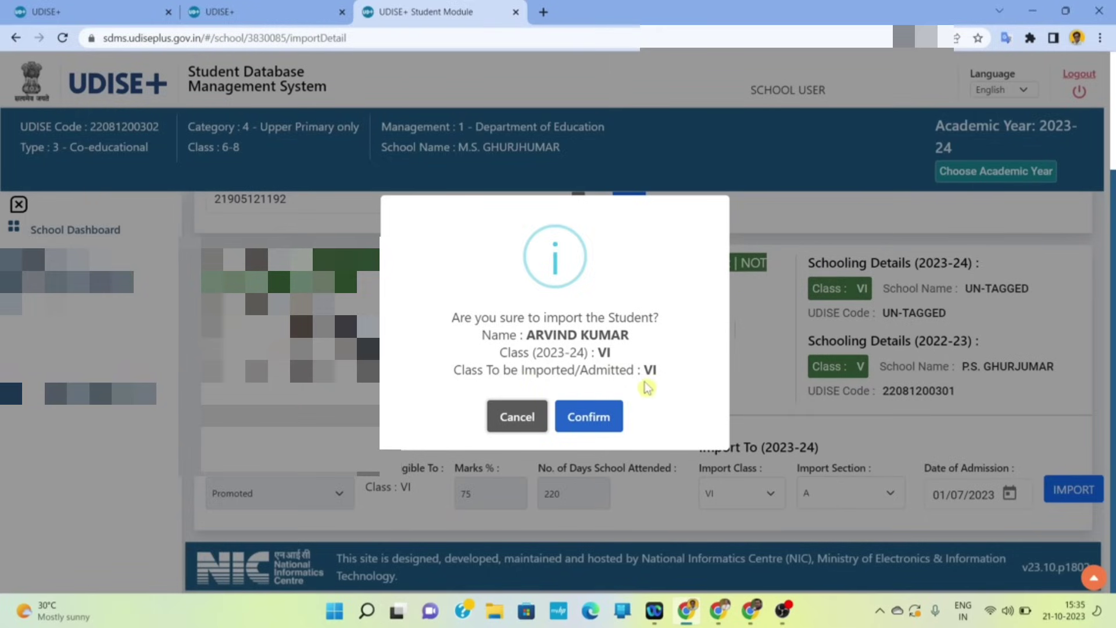
left_click(604, 415)
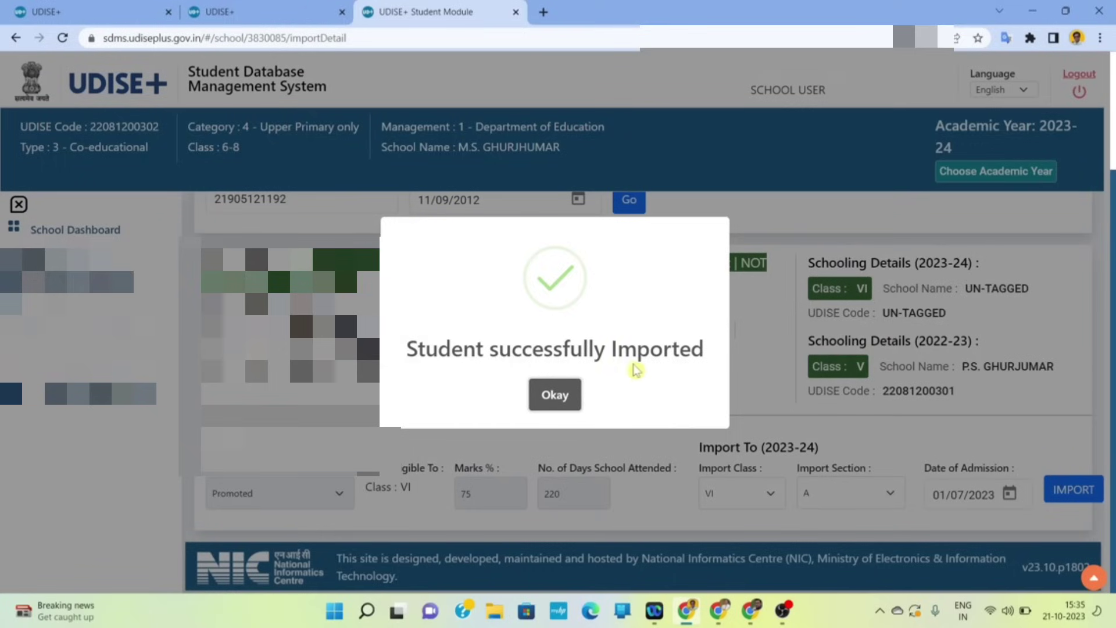
left_click(561, 401)
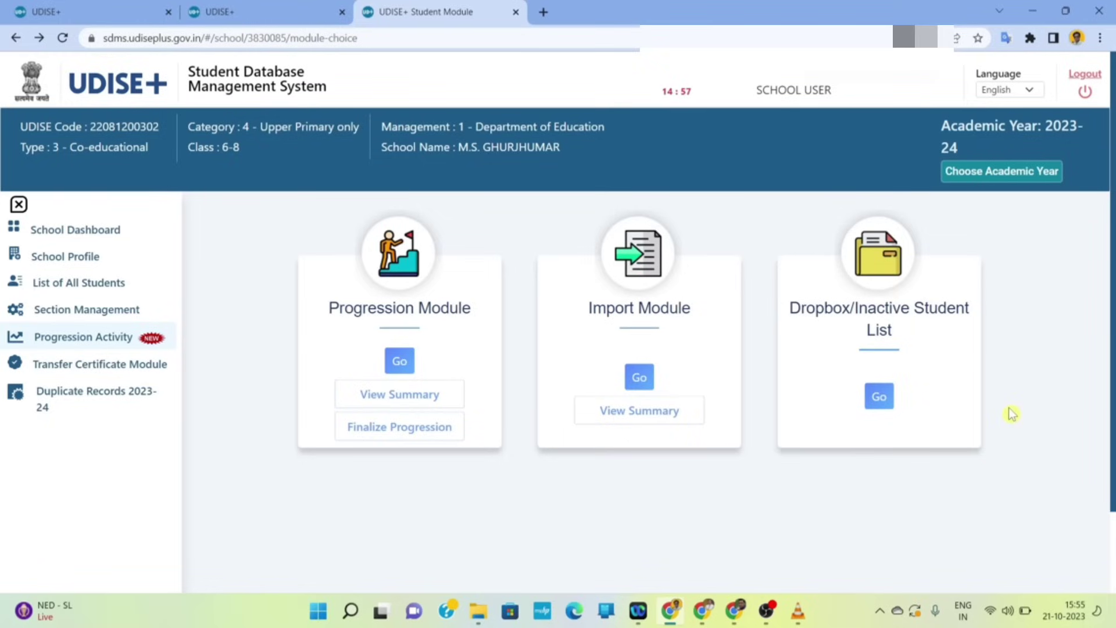
left_click(885, 402)
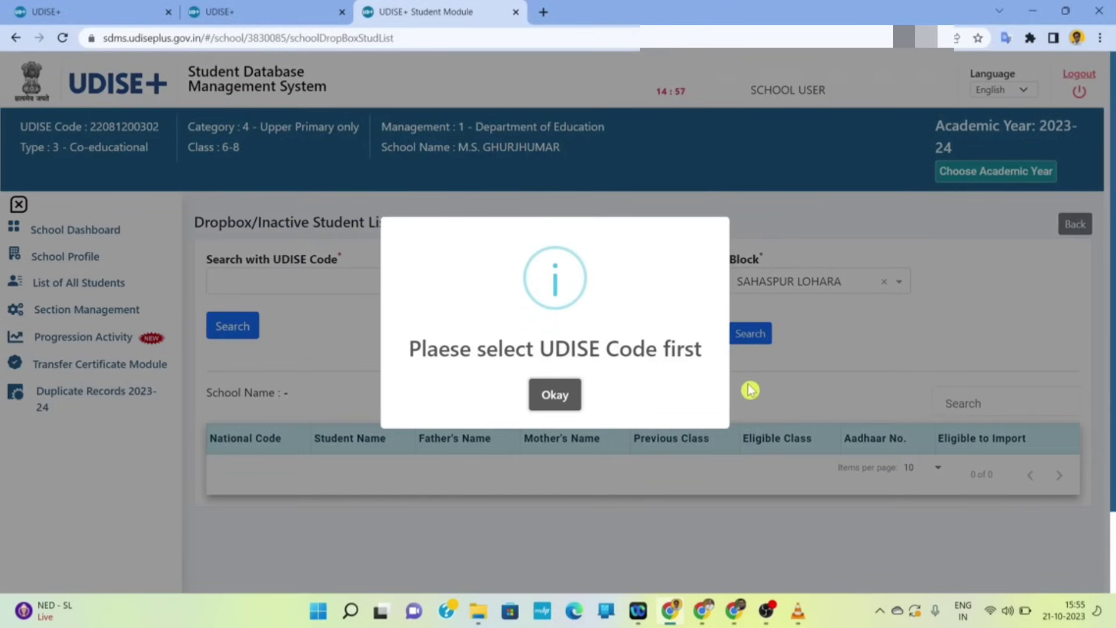
left_click(558, 402)
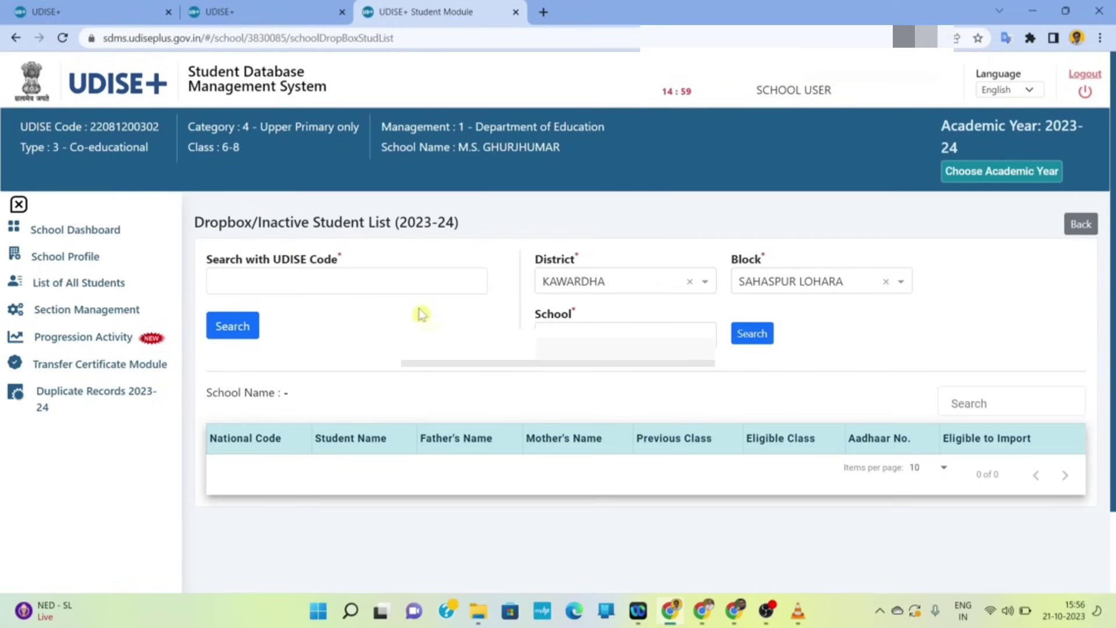
left_click(280, 282)
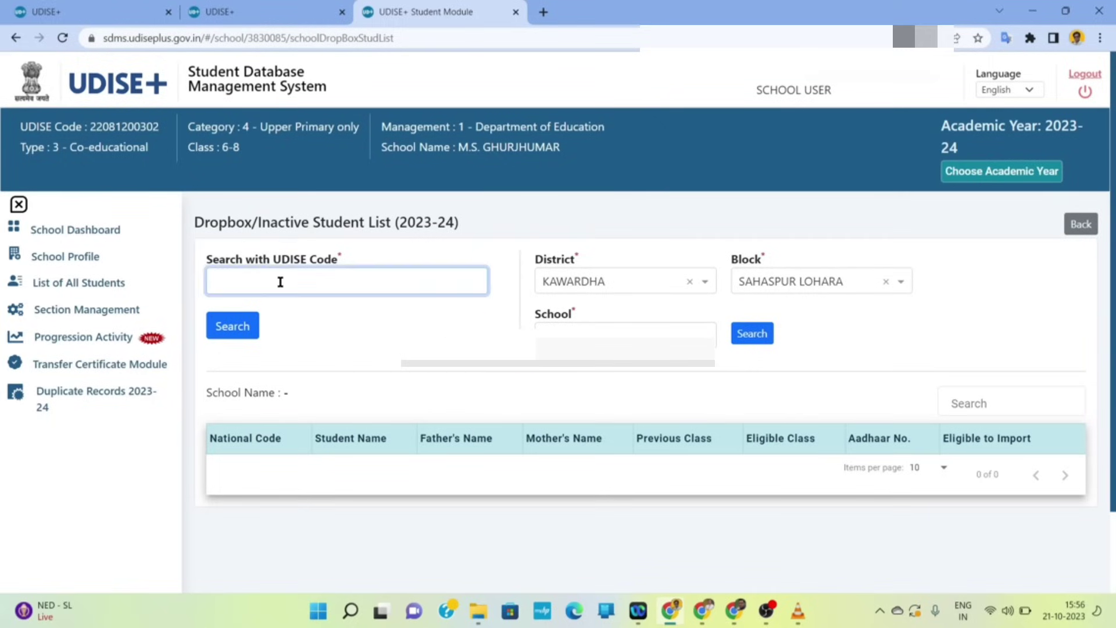
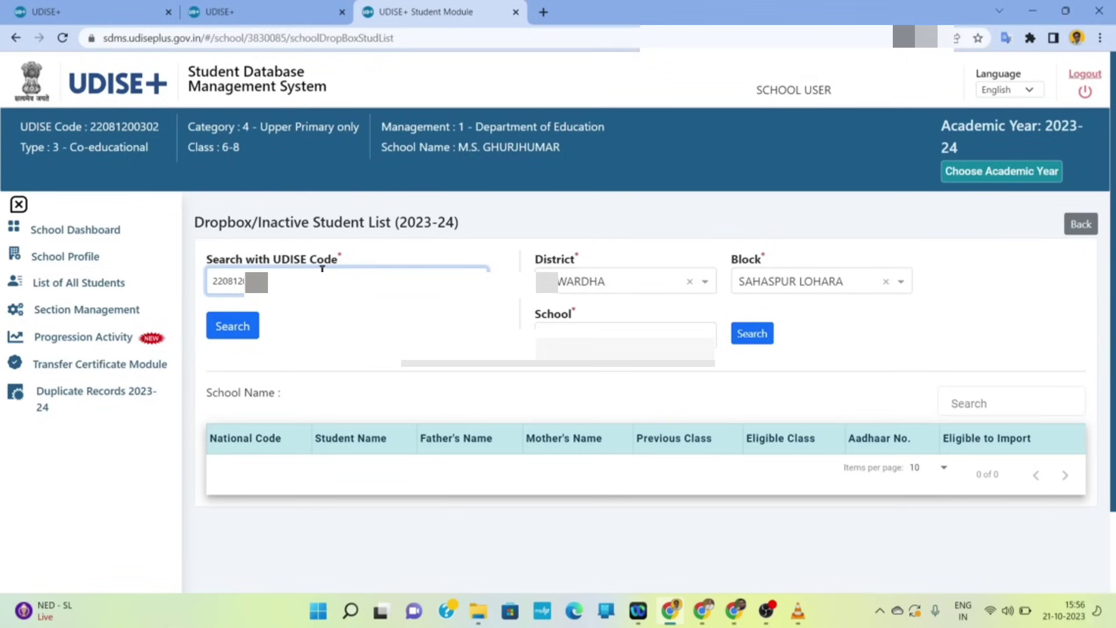
left_click(248, 326)
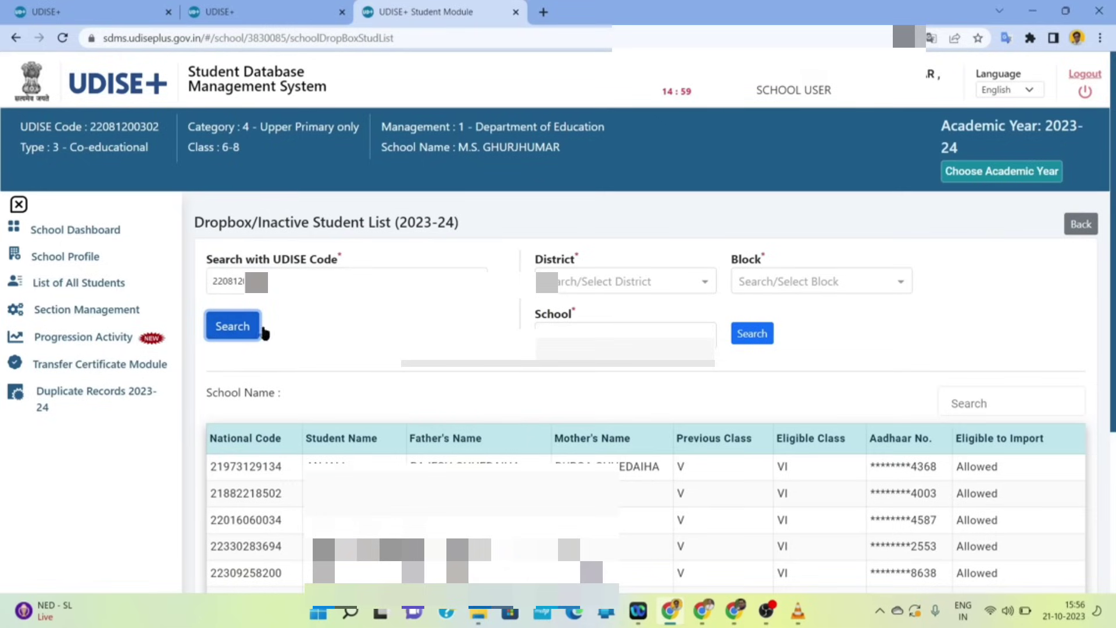
- Page through the 16 listed dropbox students and return to the first page
scroll(304, 363, "down", 2)
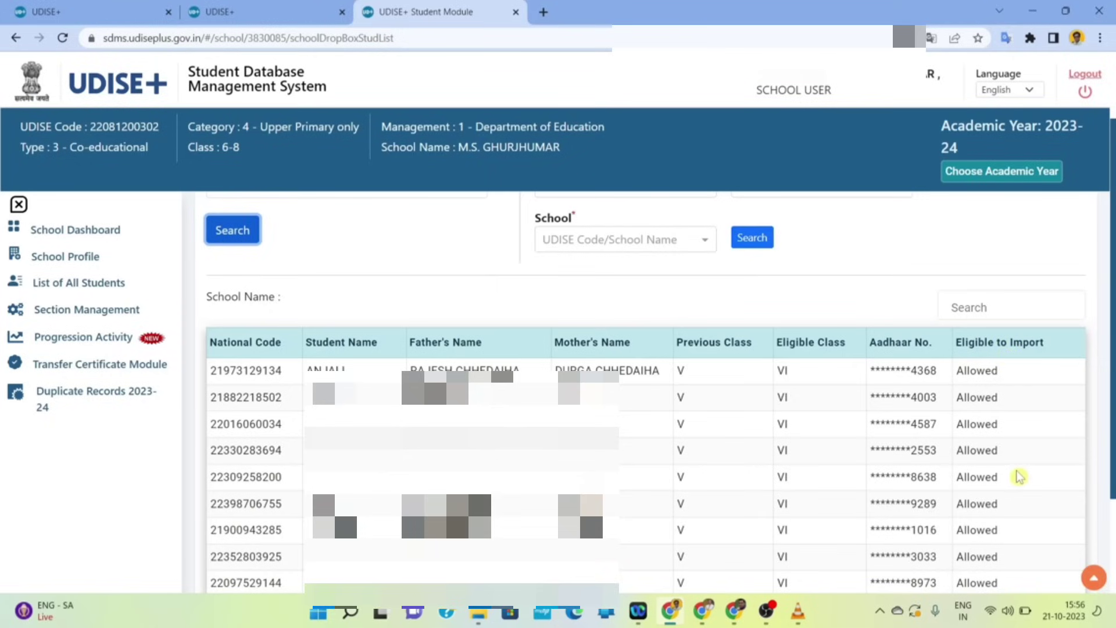
scroll(1020, 477, "down", 2)
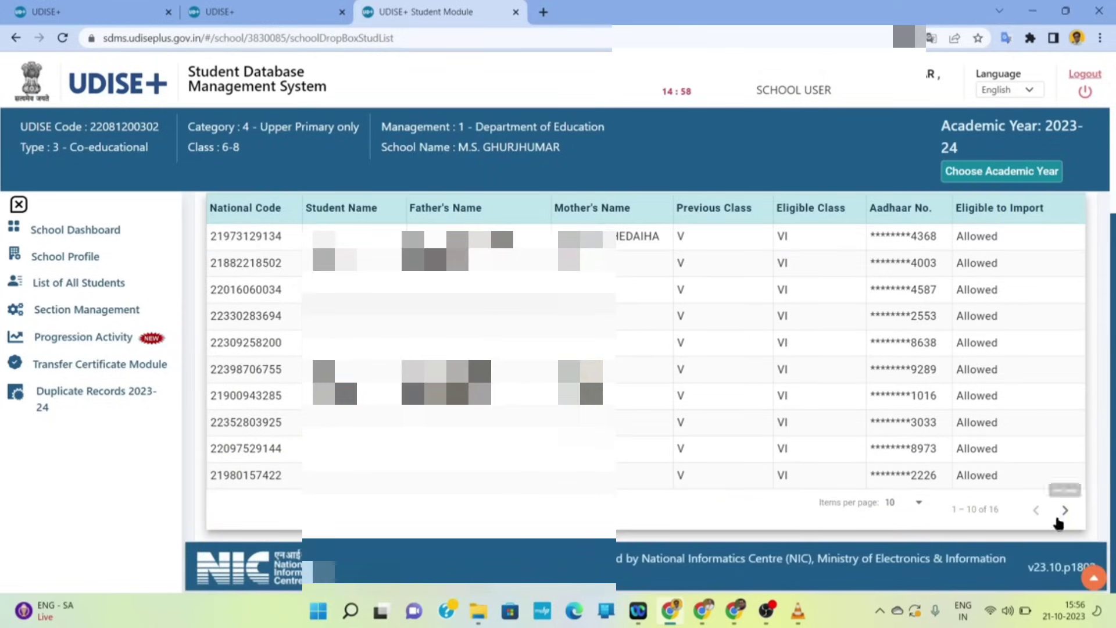
left_click(1066, 512)
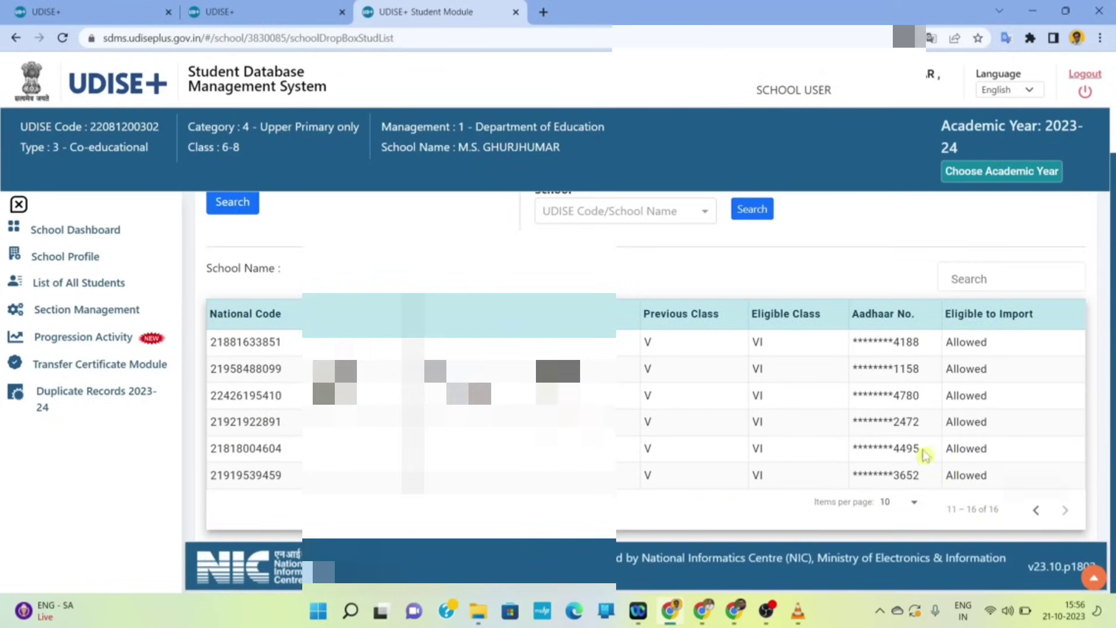
scroll(897, 439, "up", 2)
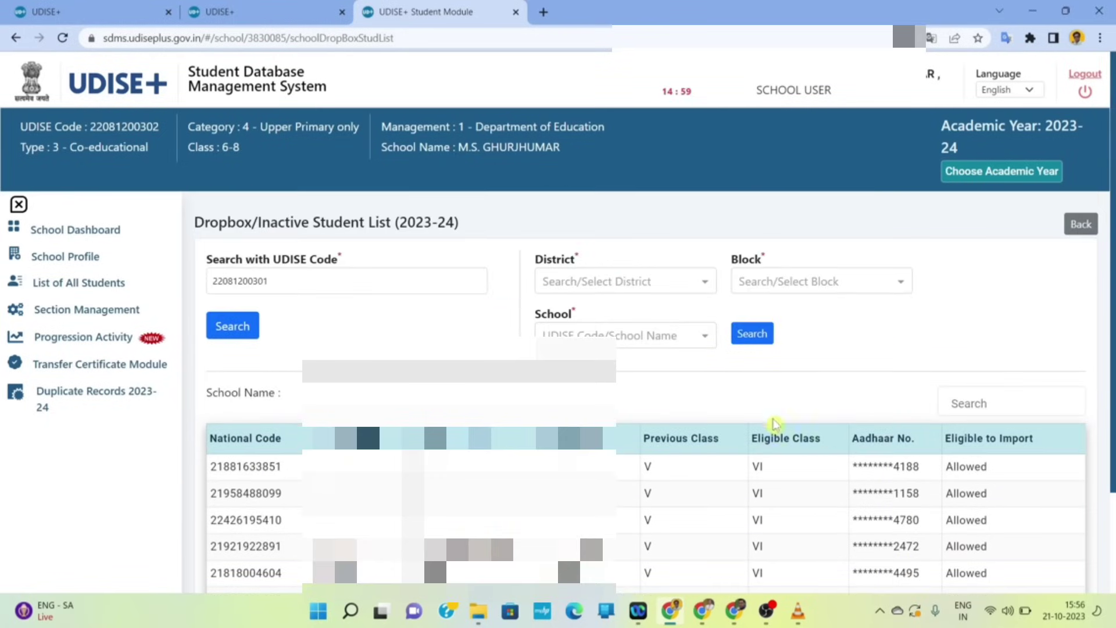
scroll(763, 421, "down", 2)
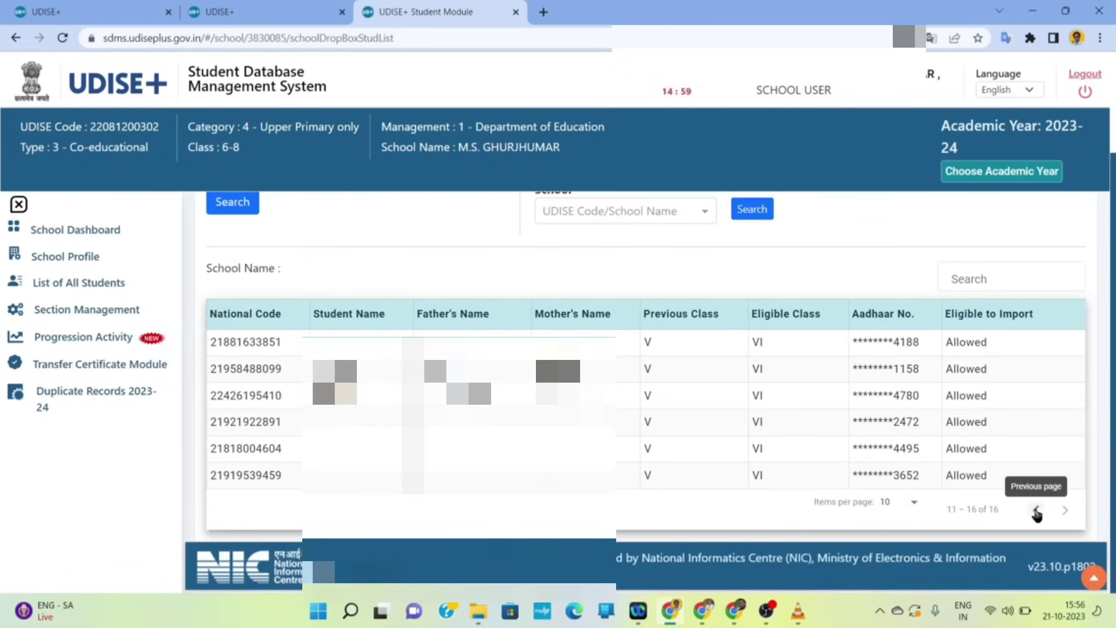
left_click(1036, 511)
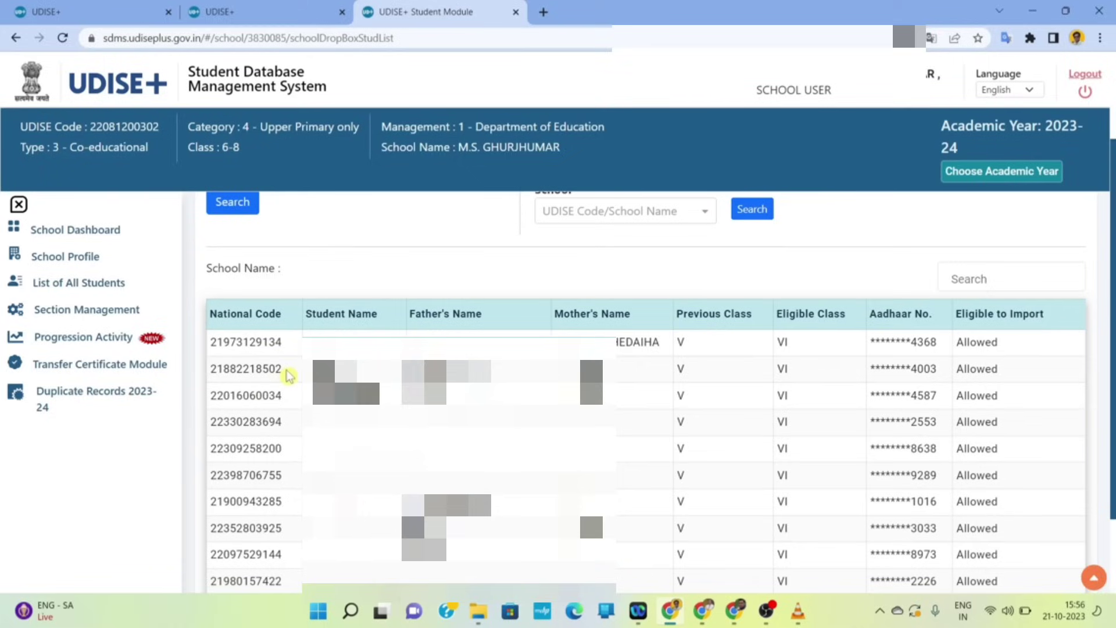
- Copy the second dropbox student's national code from the list
left_click_drag(289, 376, 212, 368)
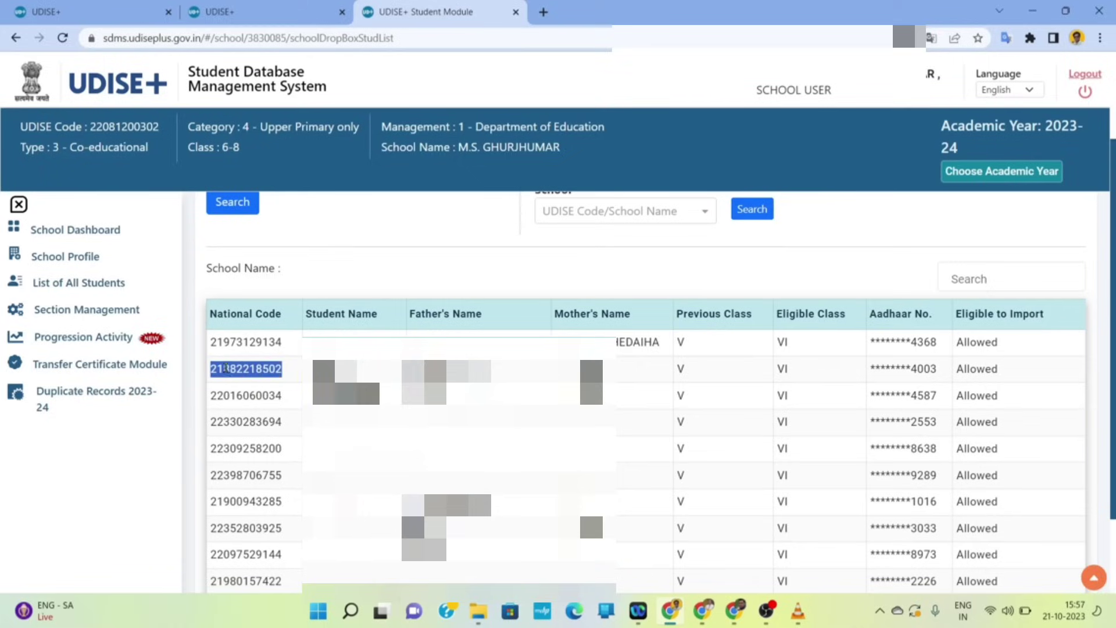
right_click(246, 370)
left_click(282, 385)
scroll(791, 301, "up", 3)
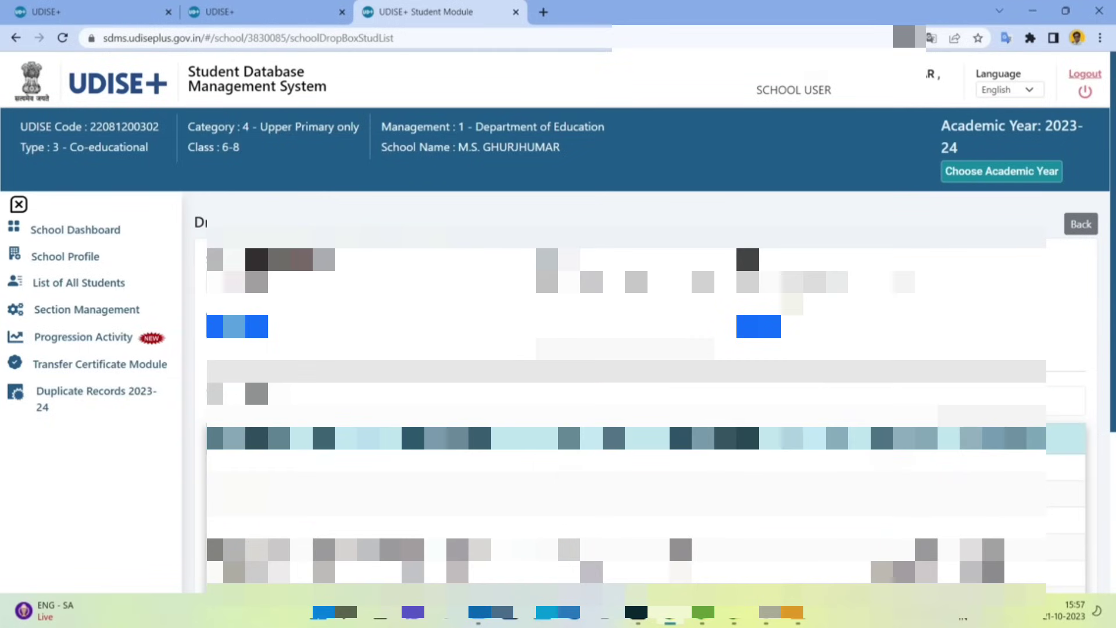
scroll(745, 240, "down", 3)
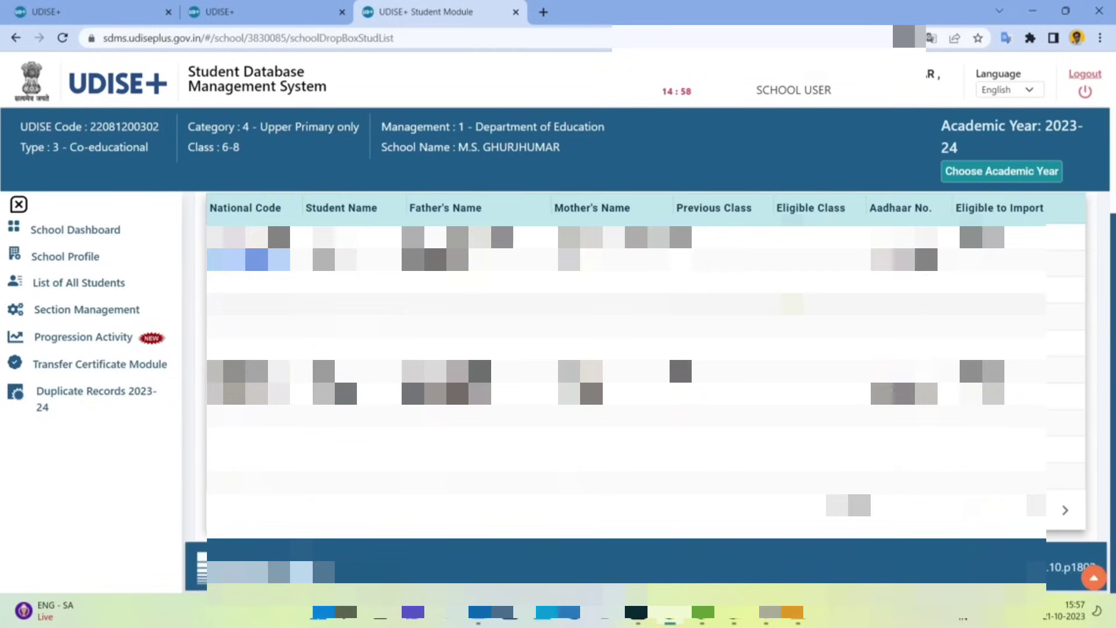
scroll(746, 239, "up", 3)
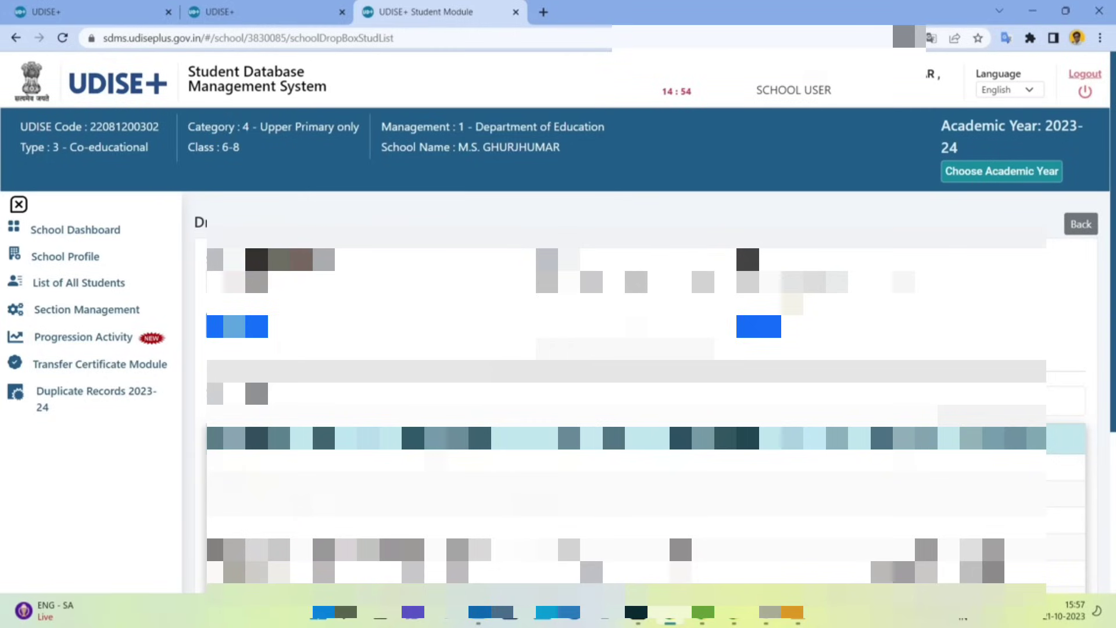
- Open Import Student, paste the national code, and switch to last year's student window
left_click(1082, 225)
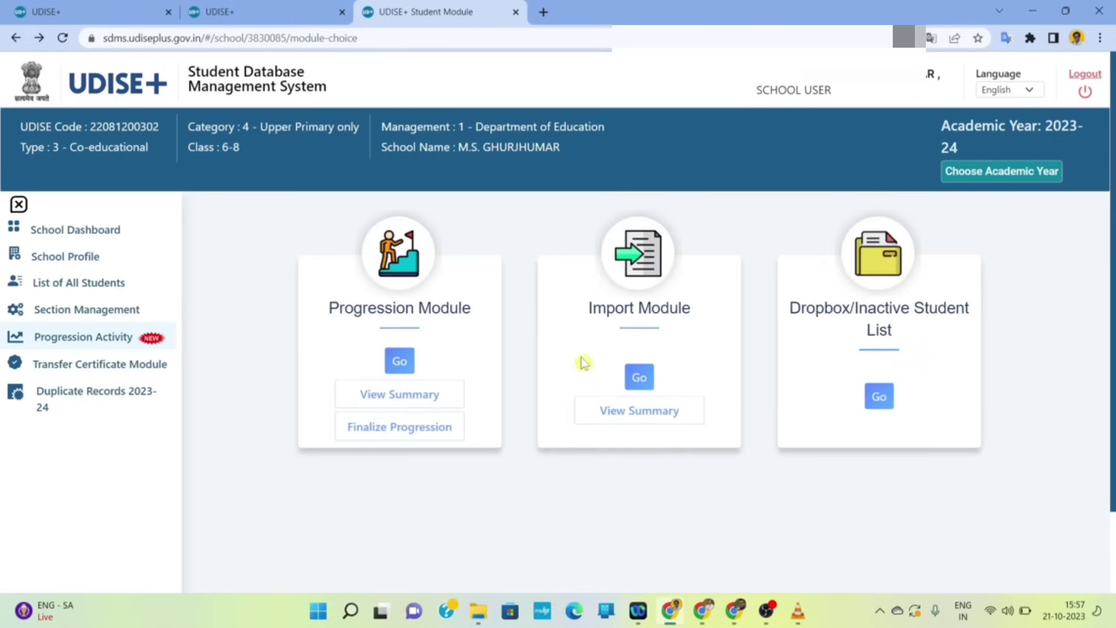
left_click(639, 378)
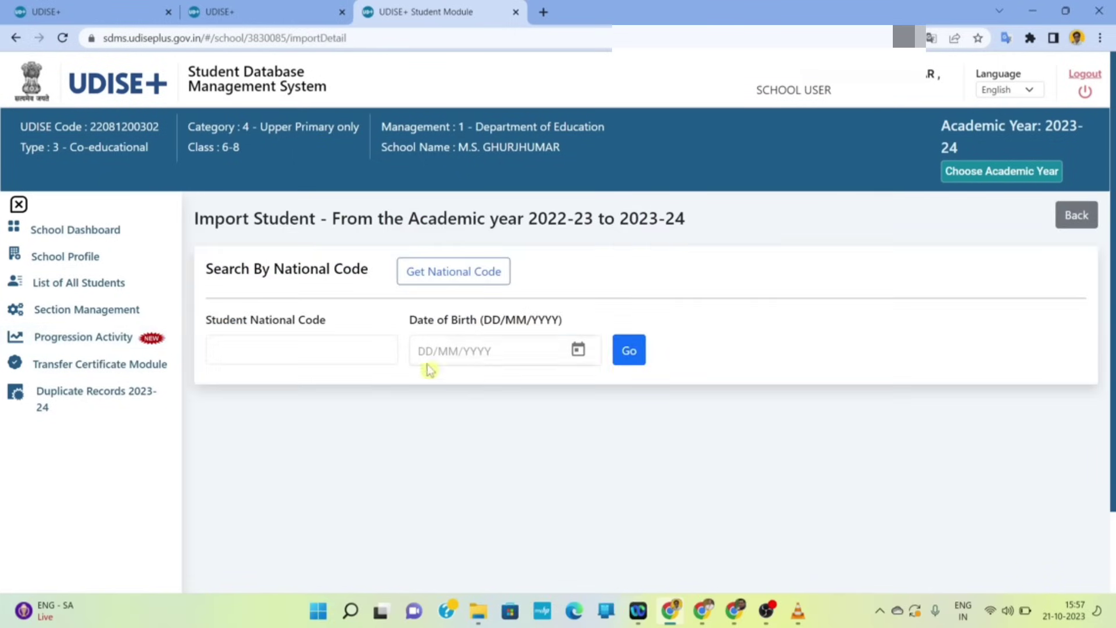
left_click(336, 349)
right_click(339, 353)
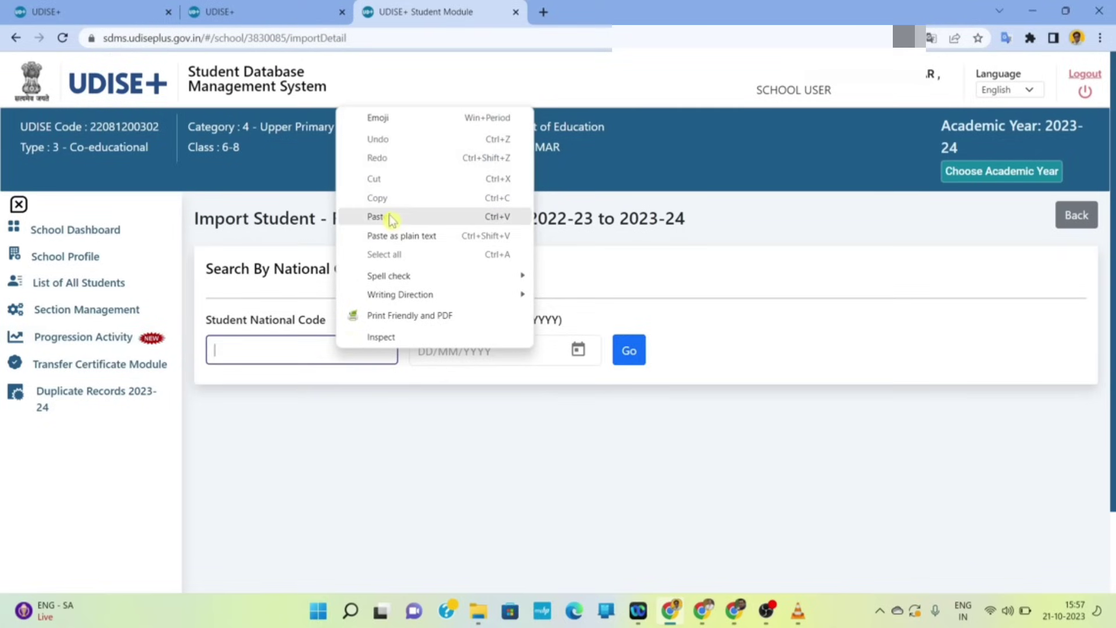
left_click(387, 218)
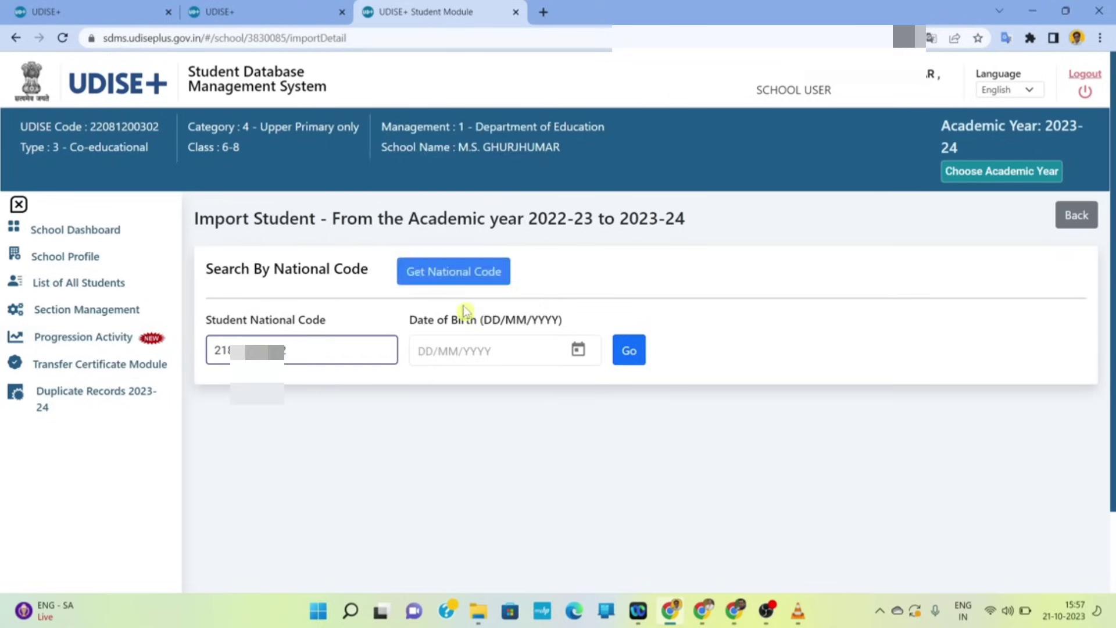
left_click(483, 351)
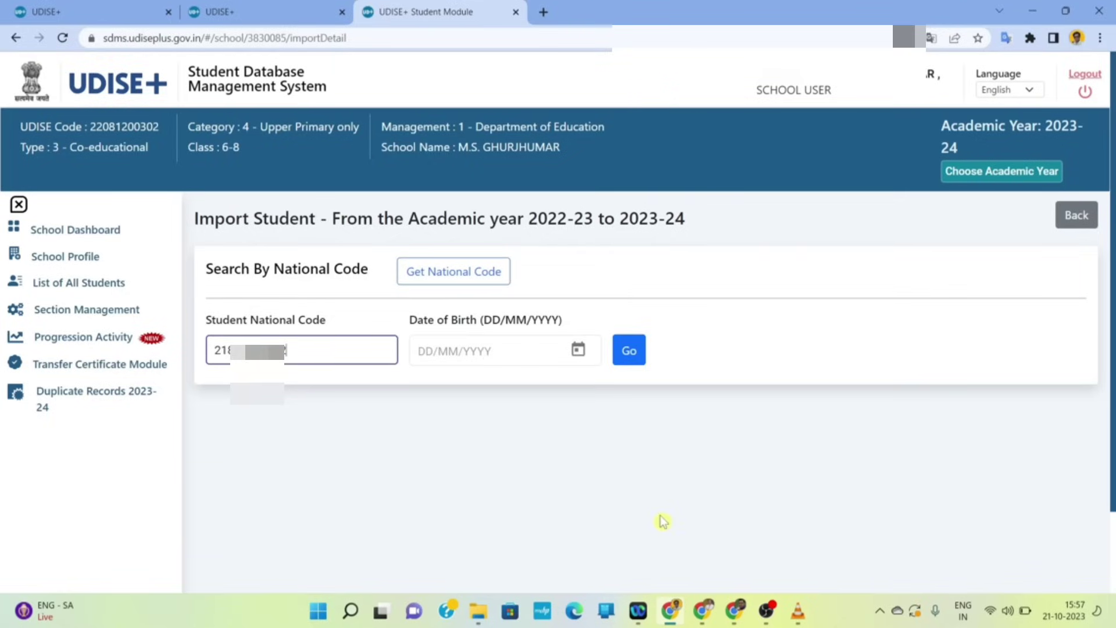
left_click(713, 615)
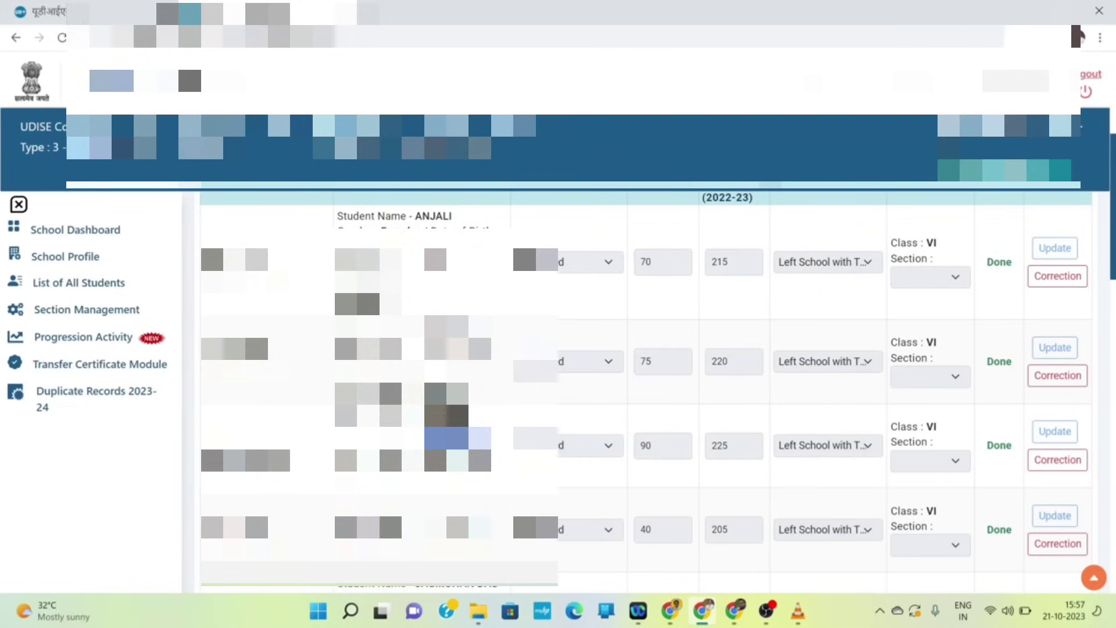
- Fill in the Date of Birth from last year's list and fetch the student's record
right_click(448, 449)
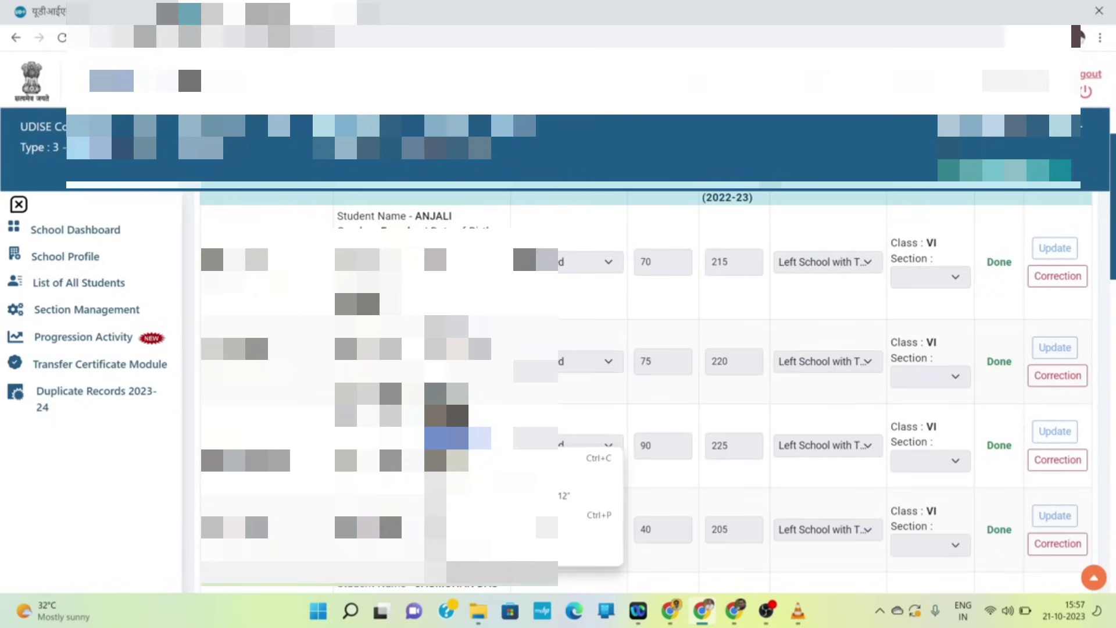
key("Escape")
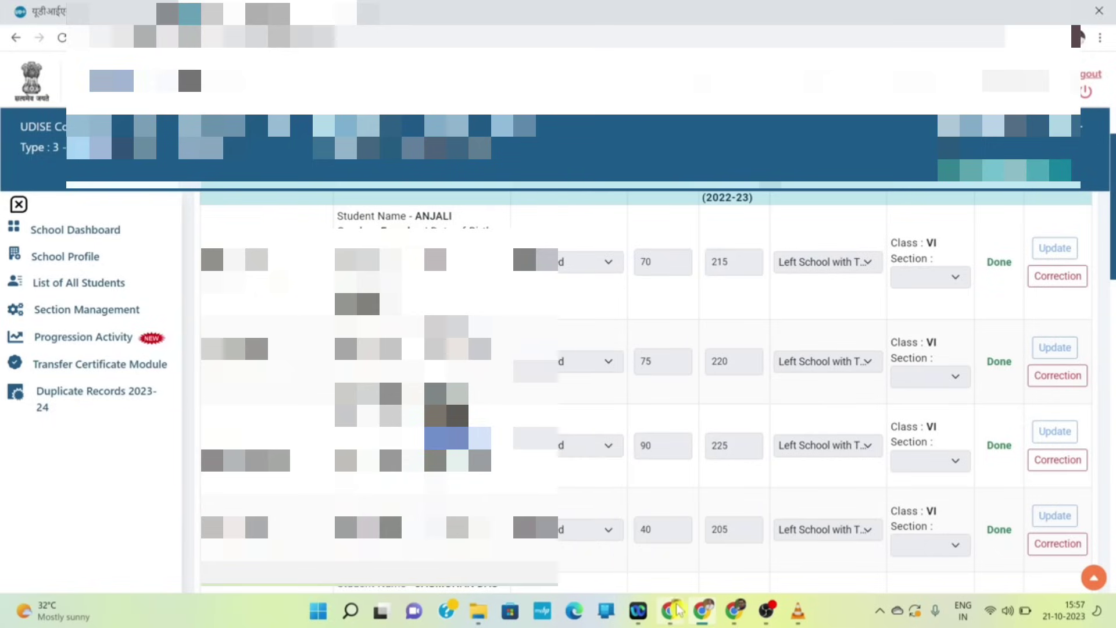
left_click(678, 611)
left_click(499, 352)
right_click(502, 361)
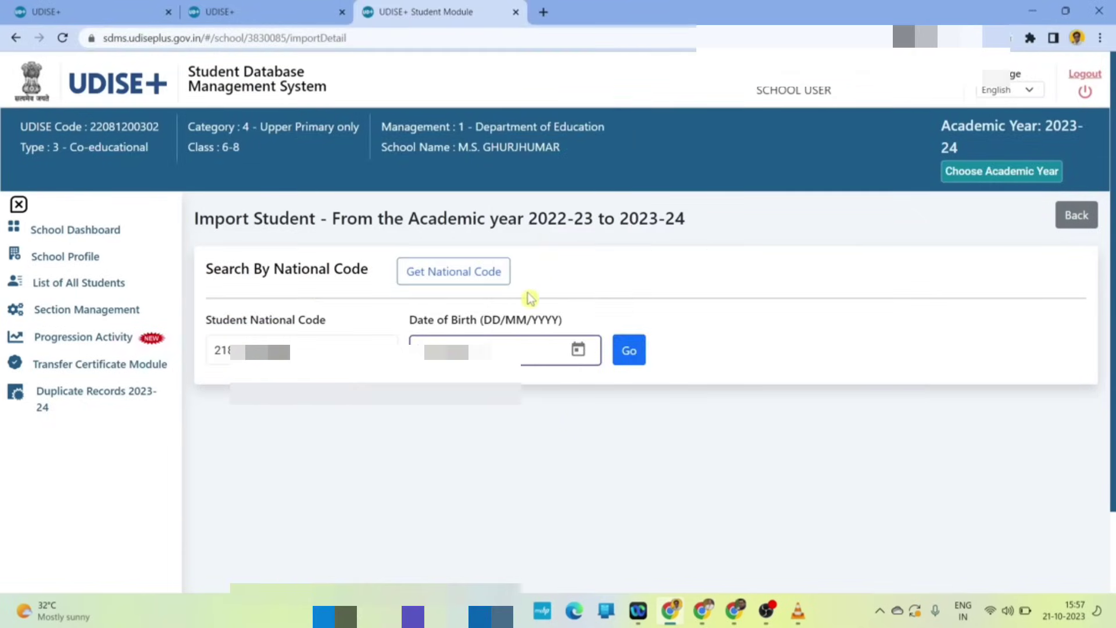
left_click(631, 353)
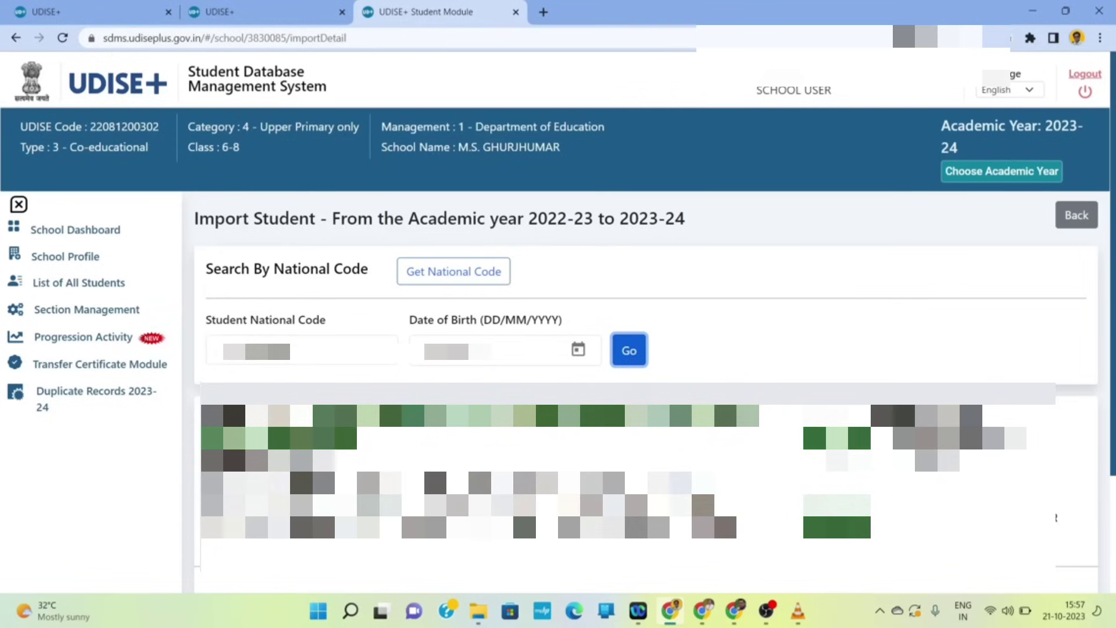
scroll(279, 232, "down", 2)
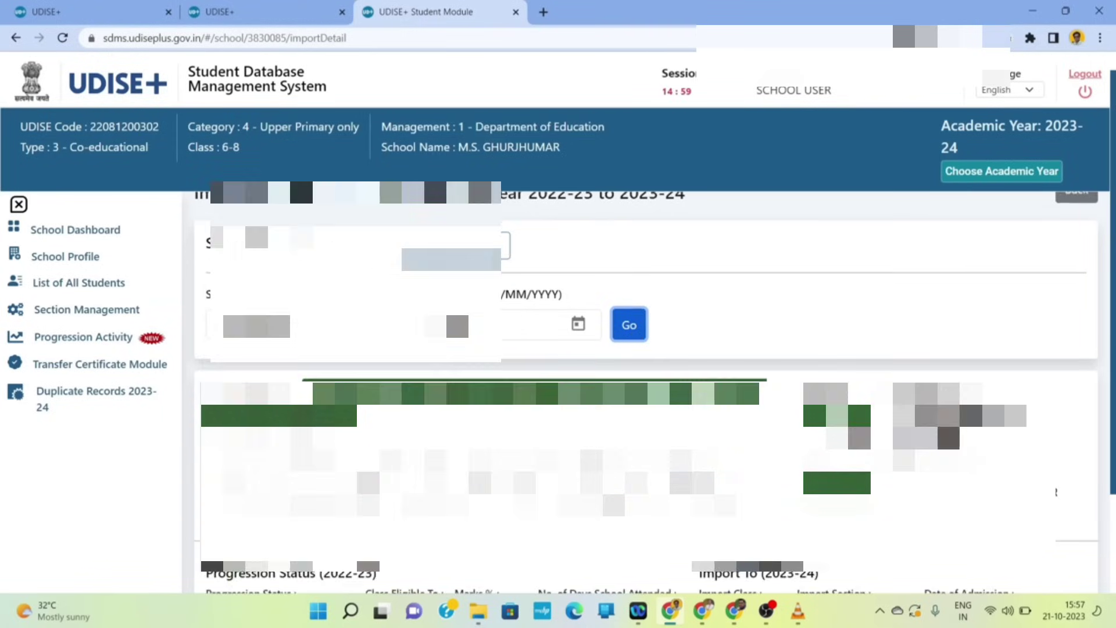
scroll(640, 349, "down", 2)
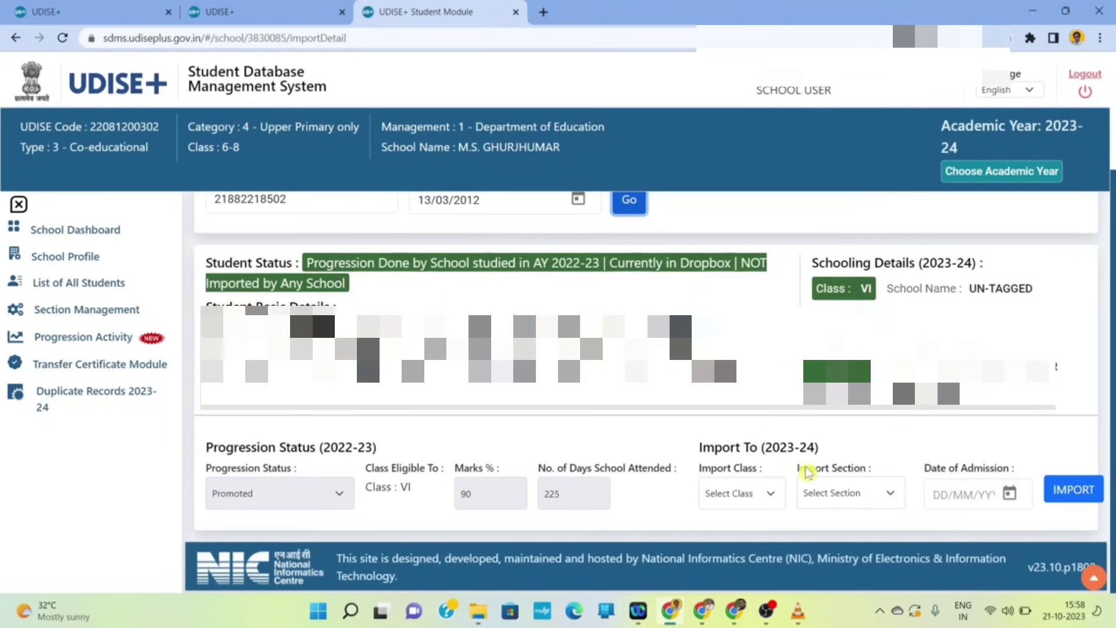
- Import the second student into Class VI, Section A dated 01/07/2023, confirming and dismissing the success message
left_click(766, 496)
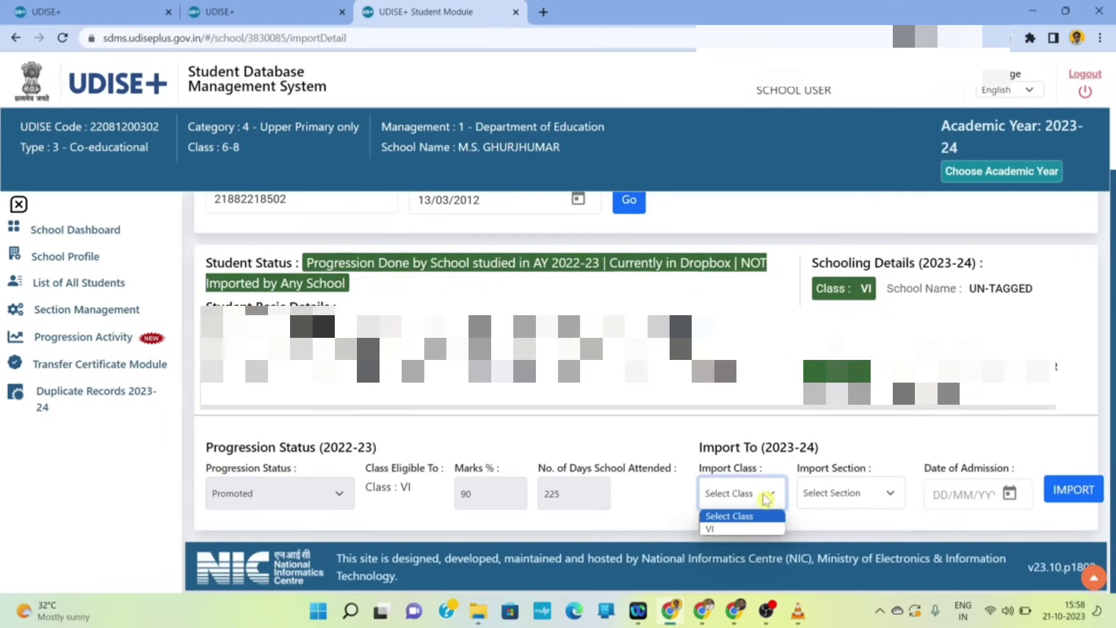
left_click(730, 529)
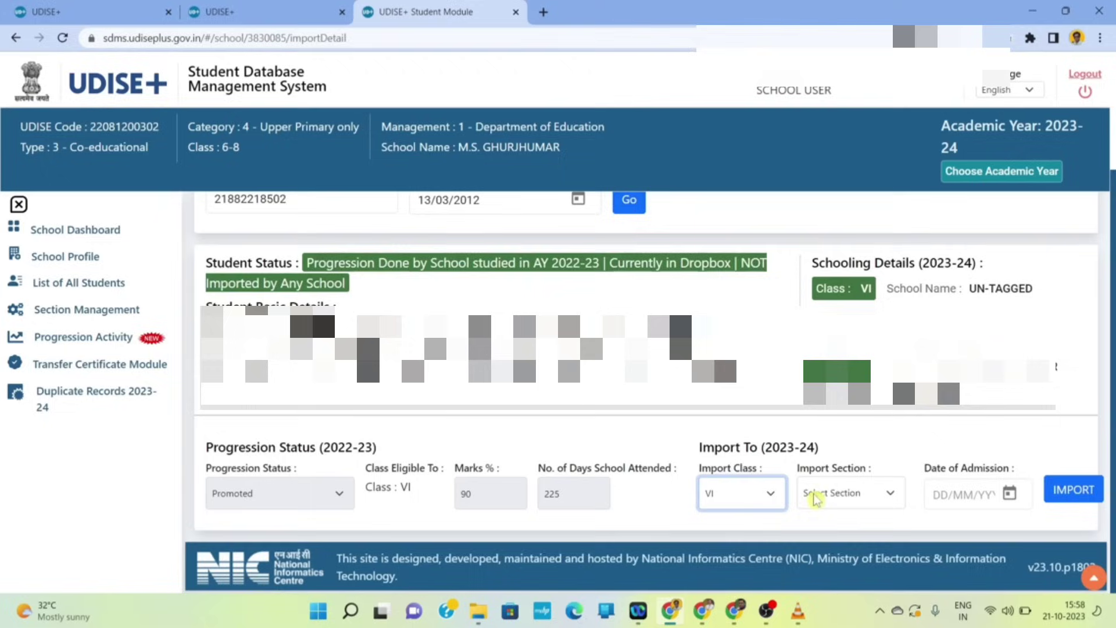
left_click(855, 495)
left_click(835, 531)
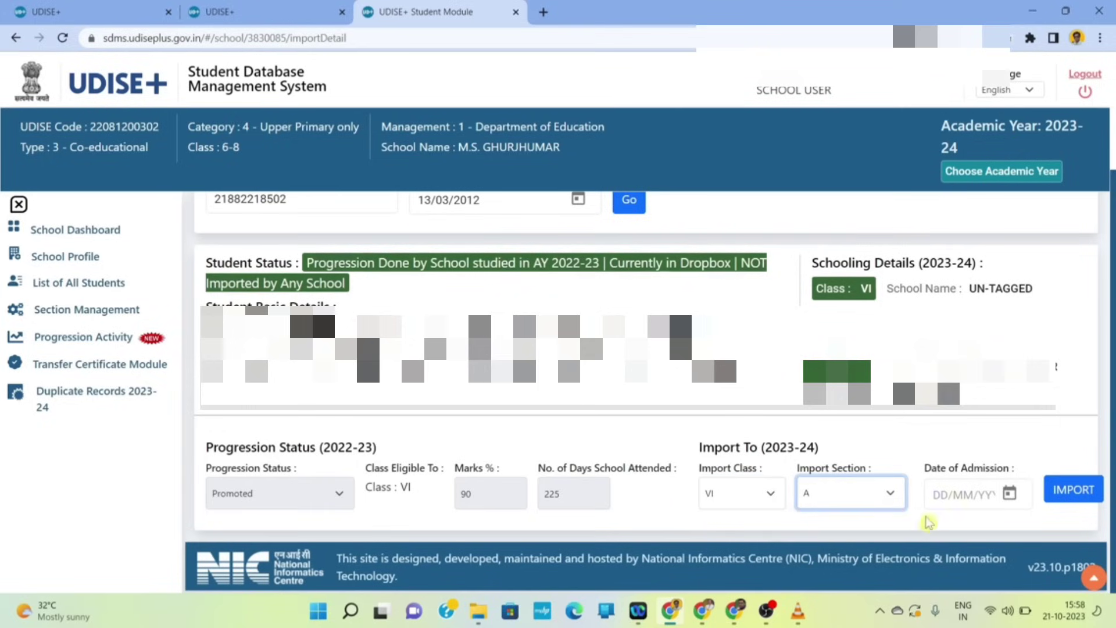
left_click(964, 495)
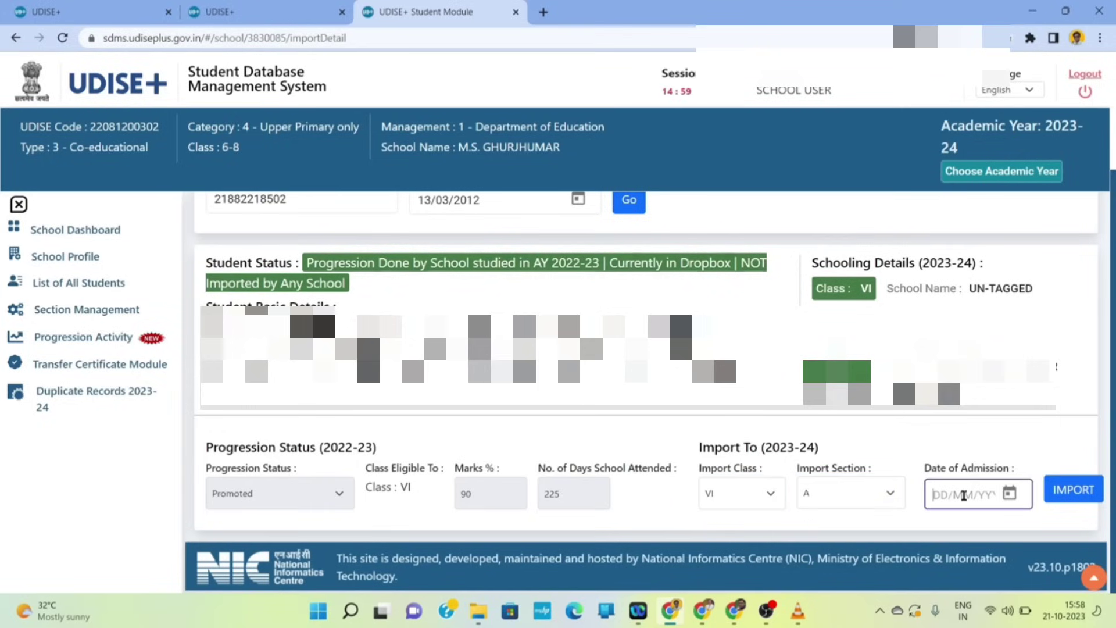
type("01")
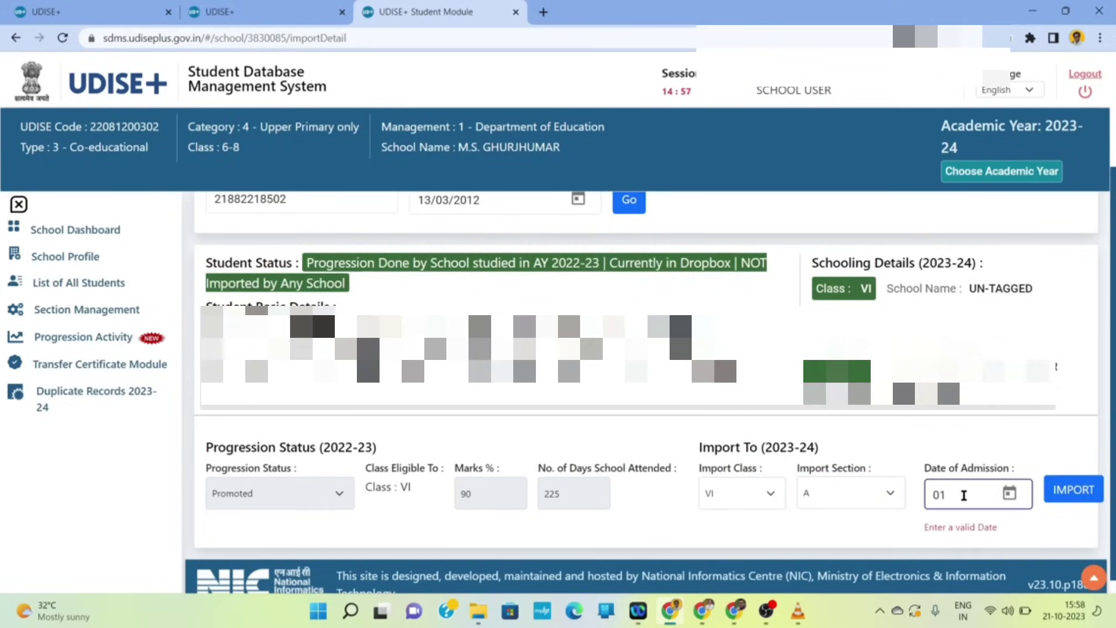
type("/07/2023")
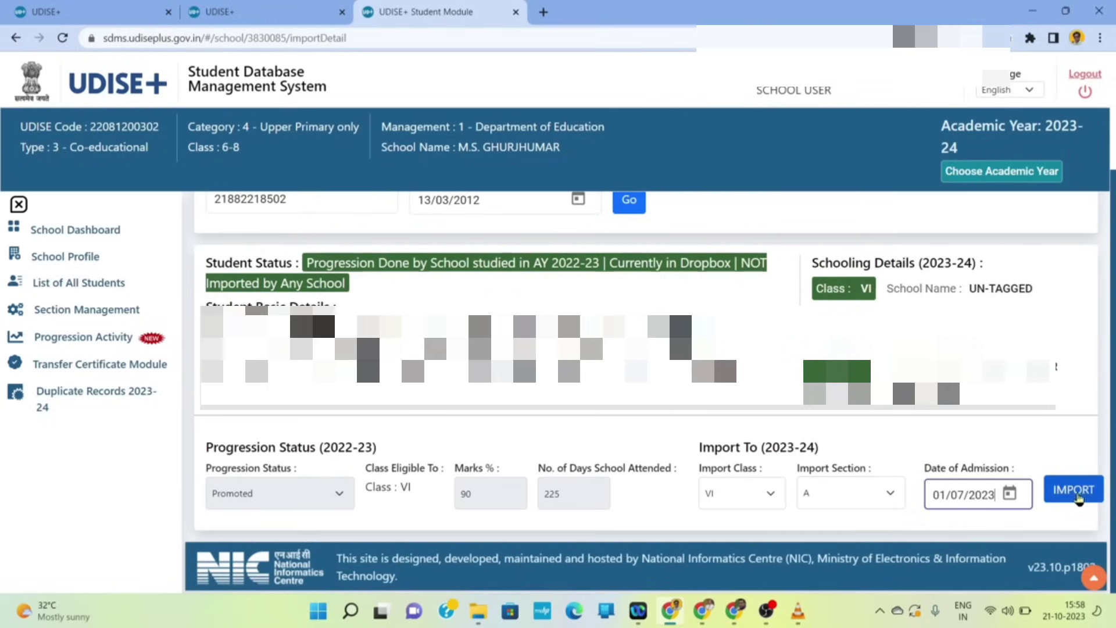
left_click(1077, 495)
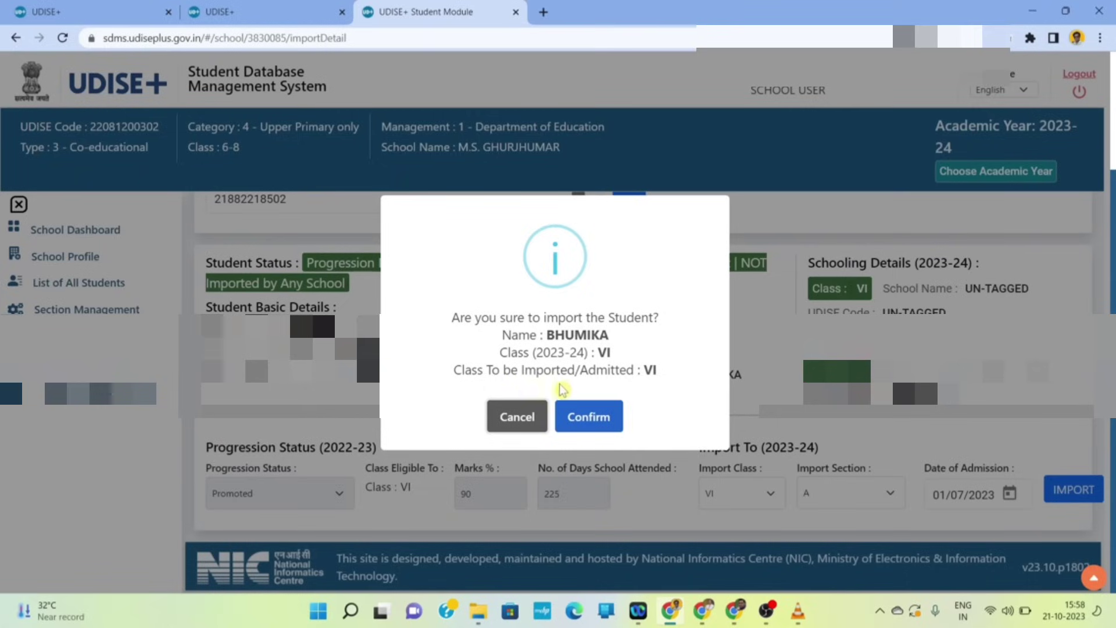
left_click(599, 417)
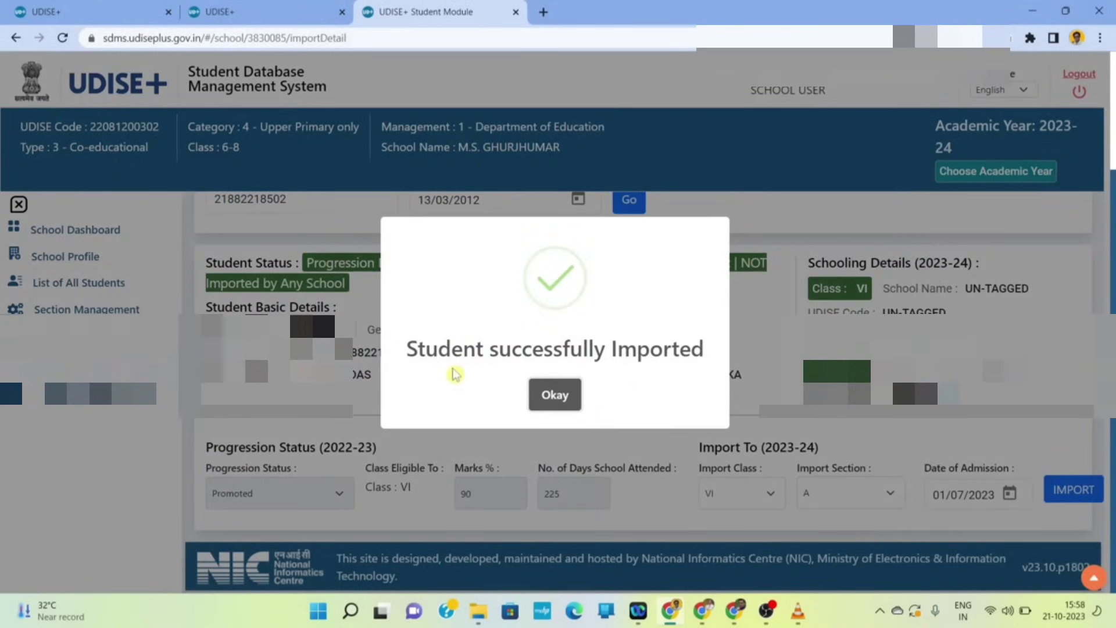
left_click(564, 399)
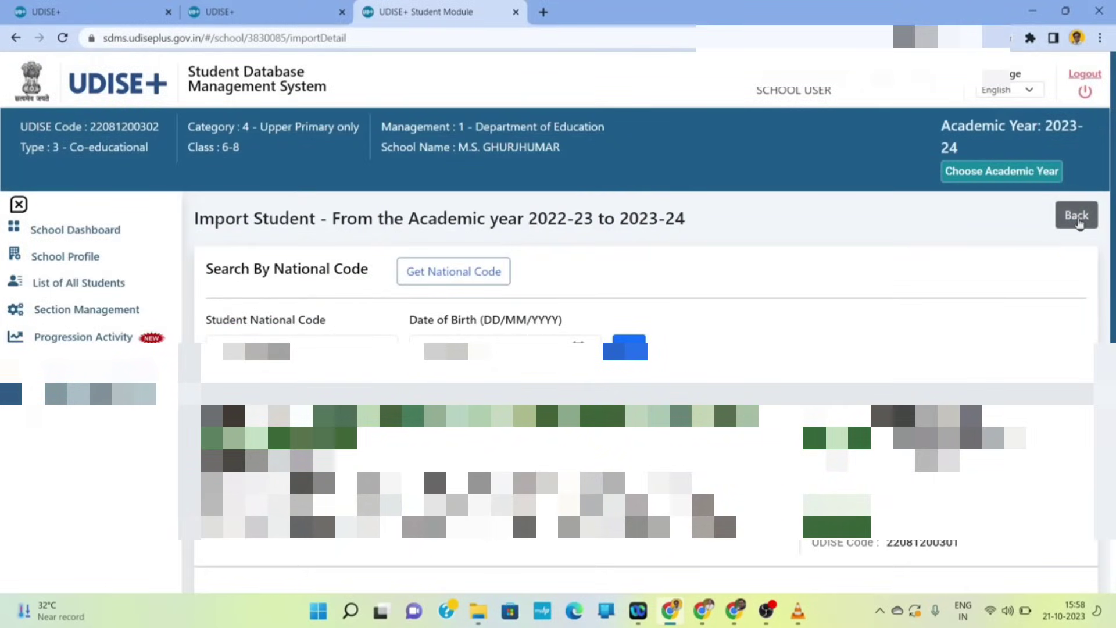
- Open the imported-students summary and check the first student's previous school details
left_click(1077, 217)
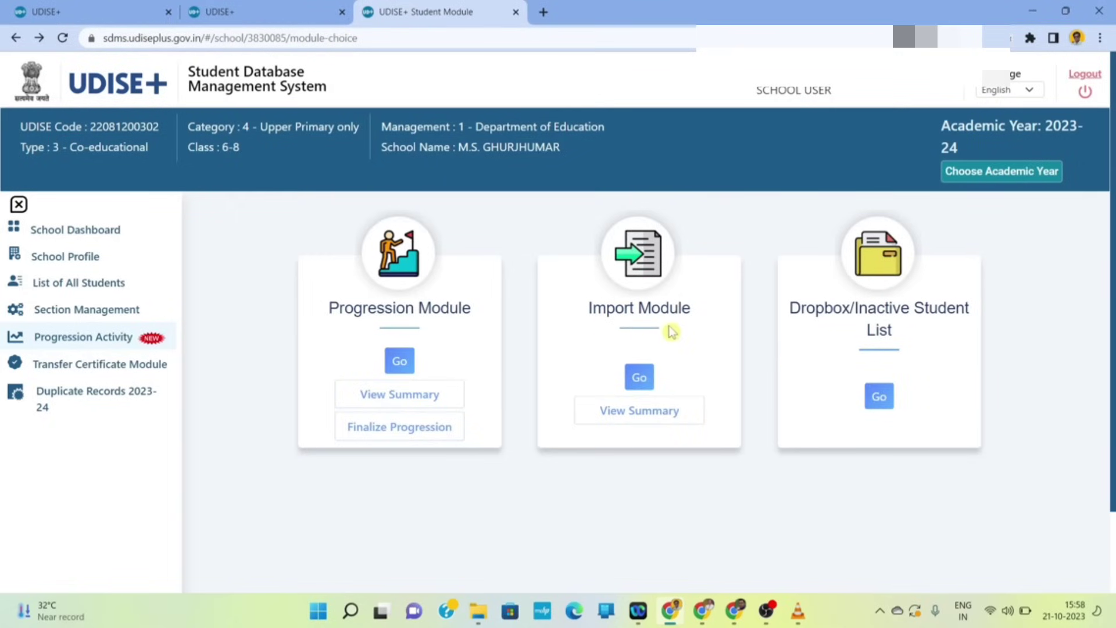
left_click(667, 412)
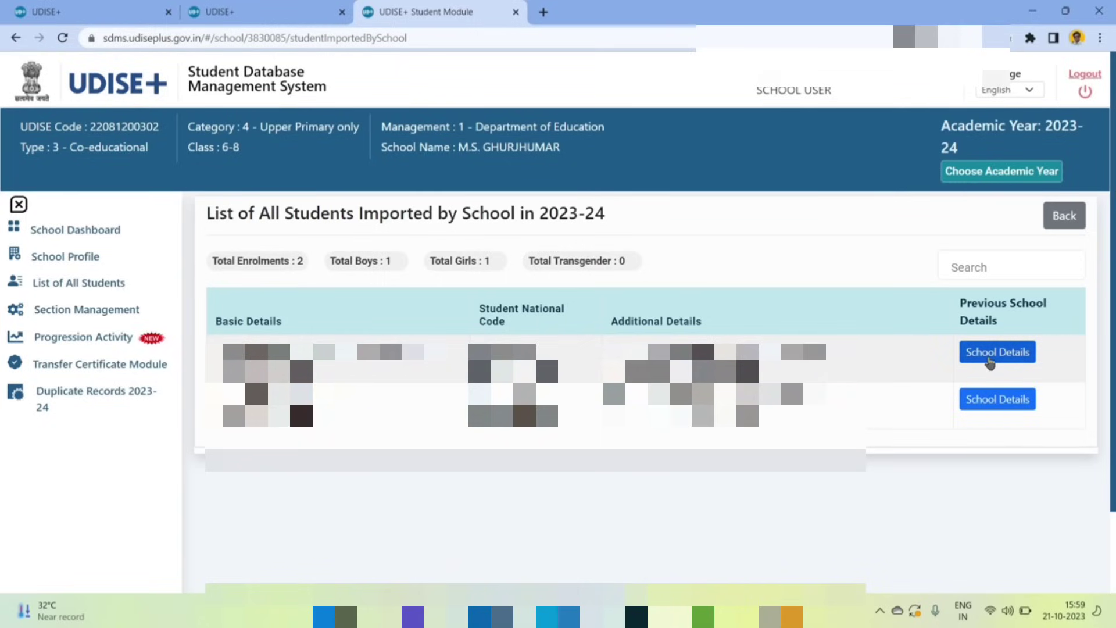
left_click(991, 363)
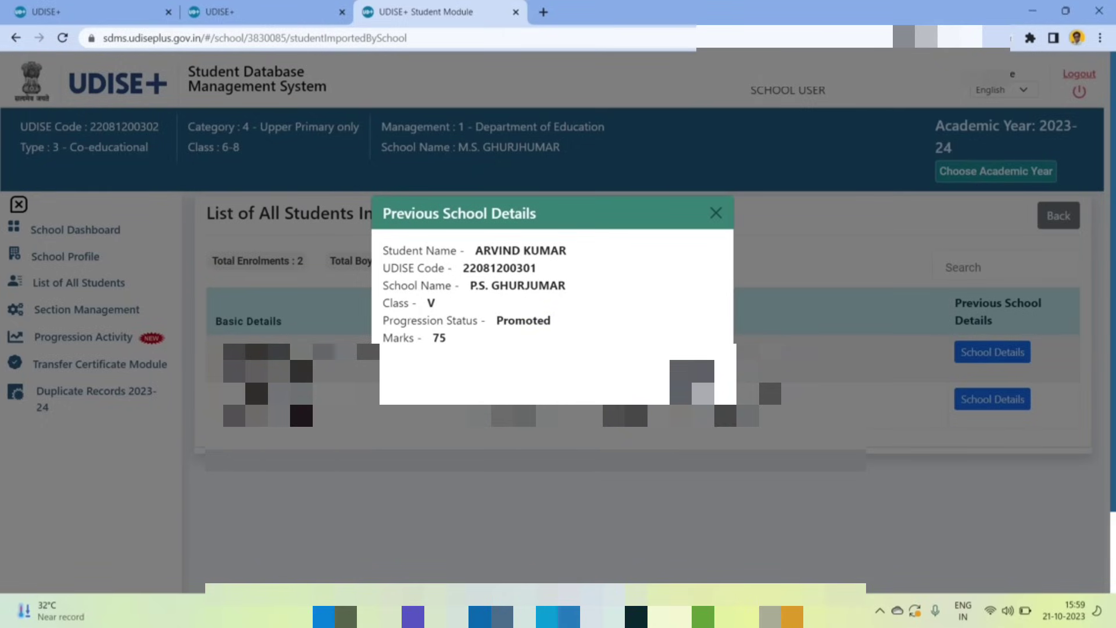
left_click(700, 384)
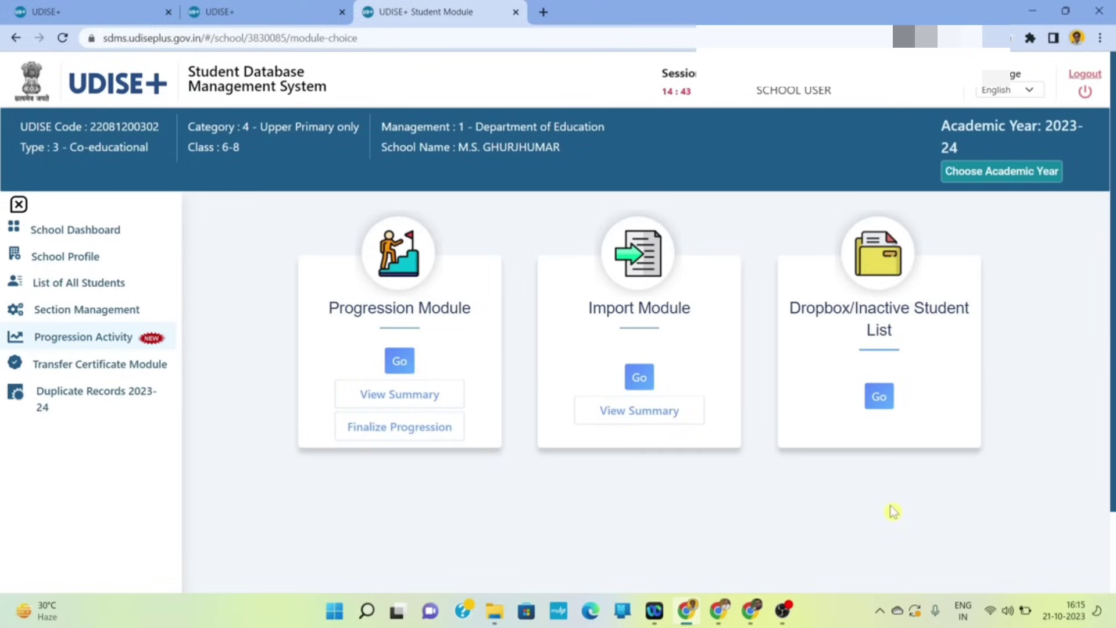
- Open the two-student Class VI-A enrolment list from the School Dashboard, then switch it to Class VII
left_click(115, 235)
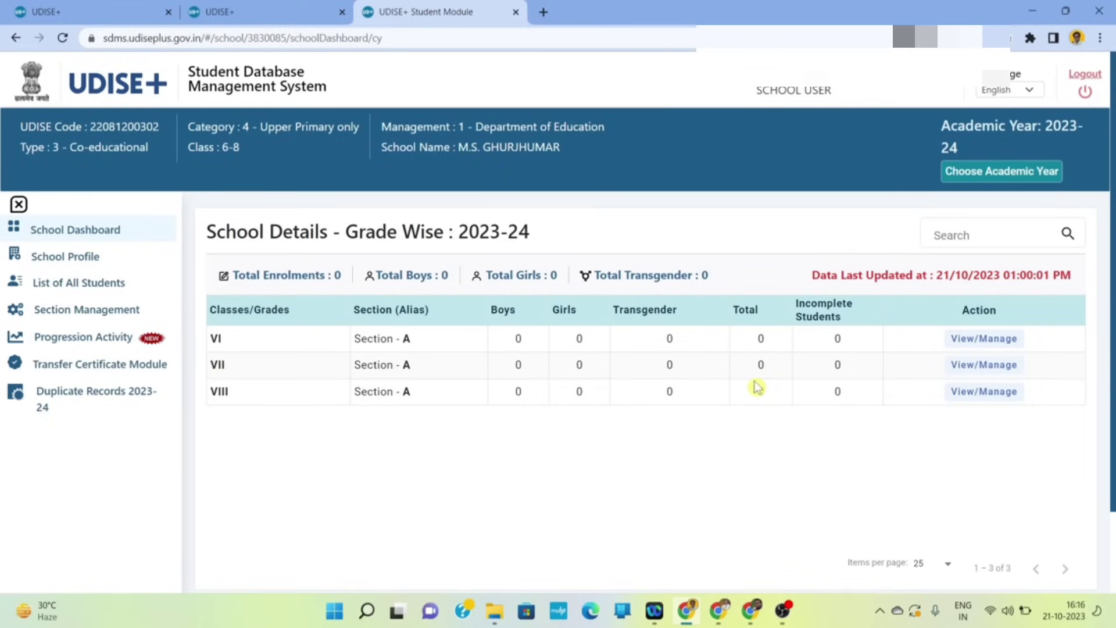
left_click(985, 342)
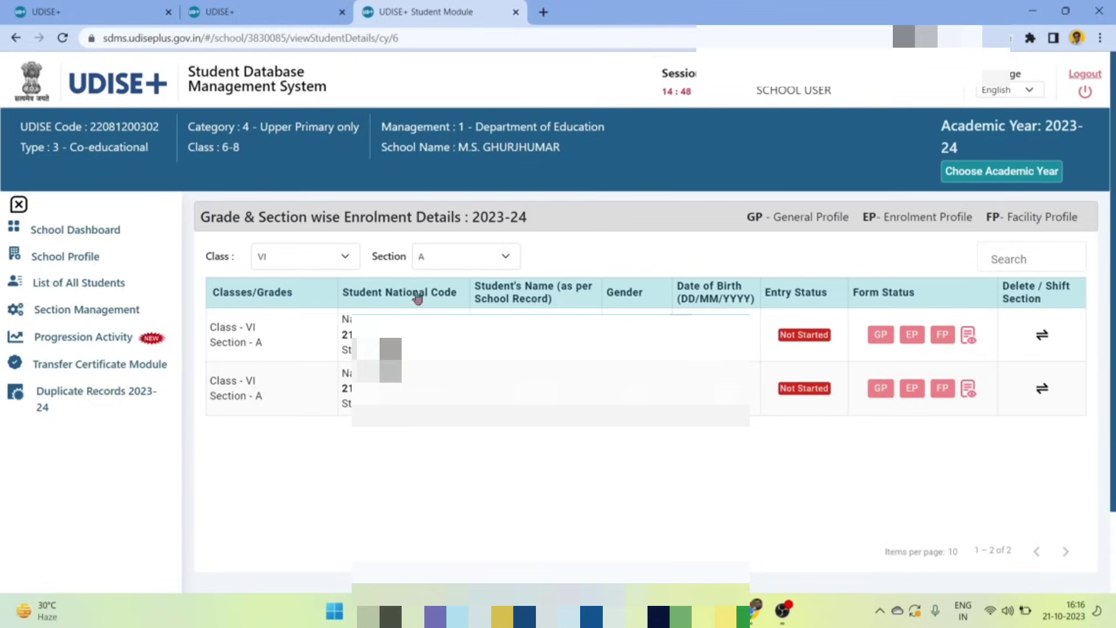
left_click(332, 263)
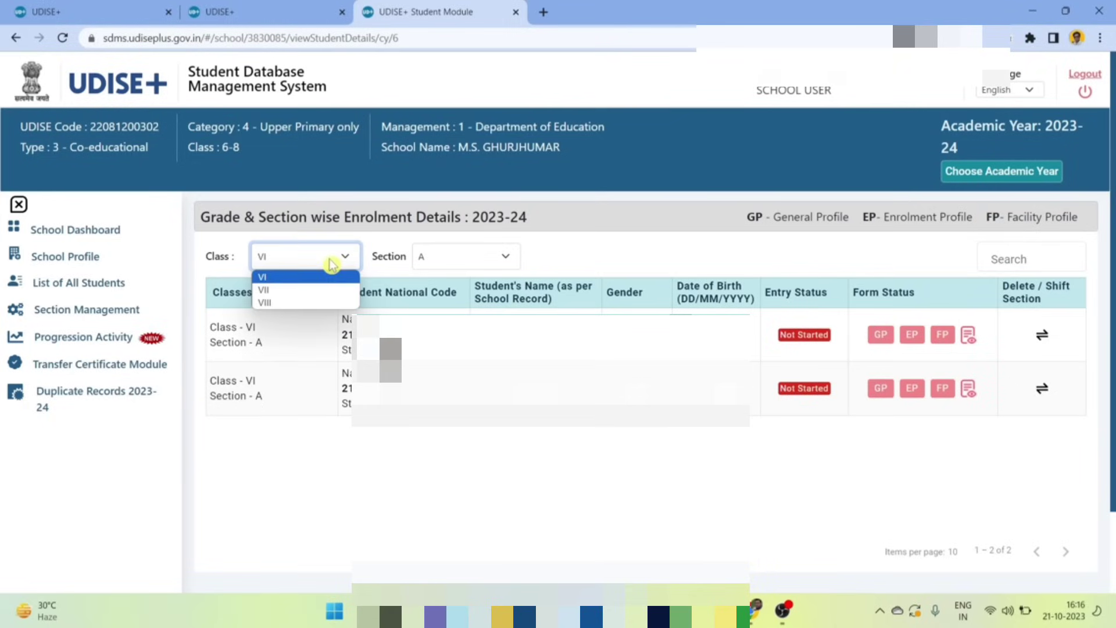
left_click(291, 290)
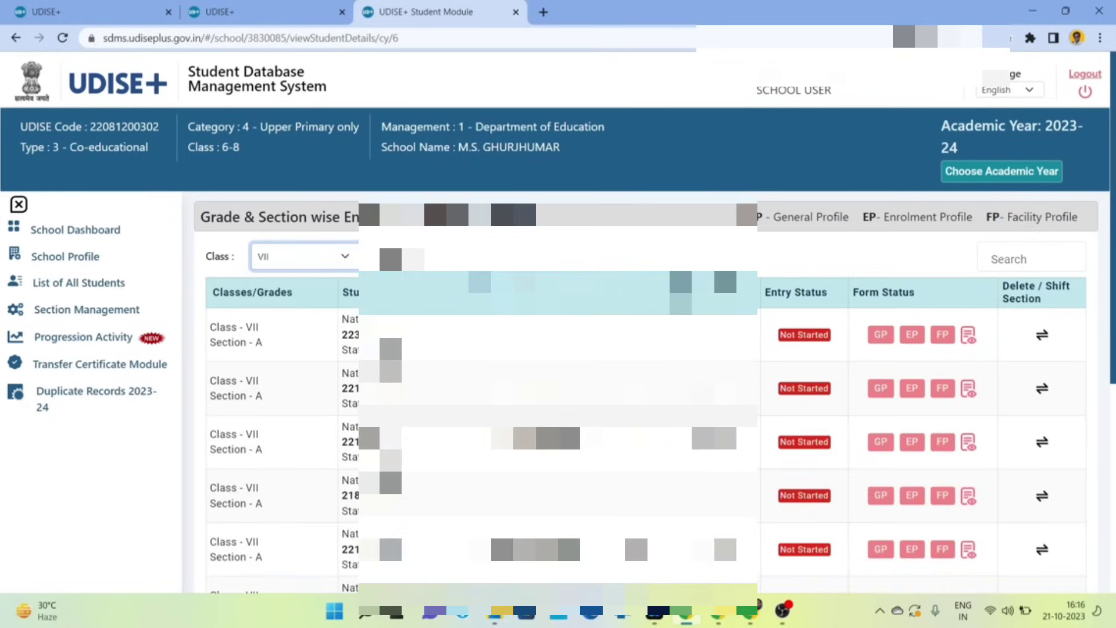
scroll(634, 261, "down", 3)
scroll(634, 440, "up", 3)
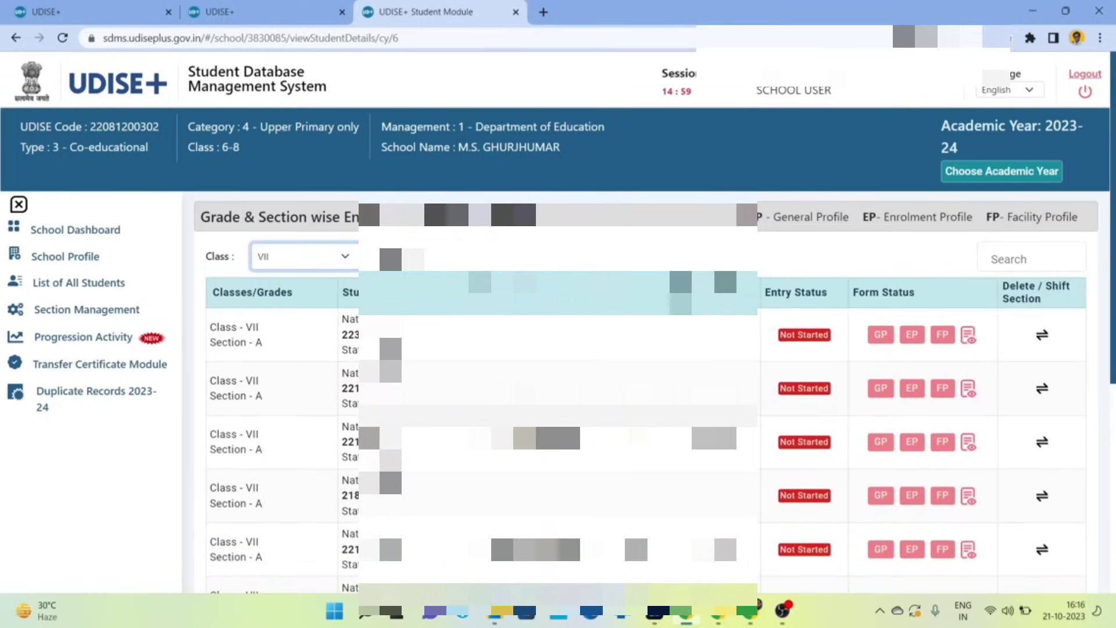